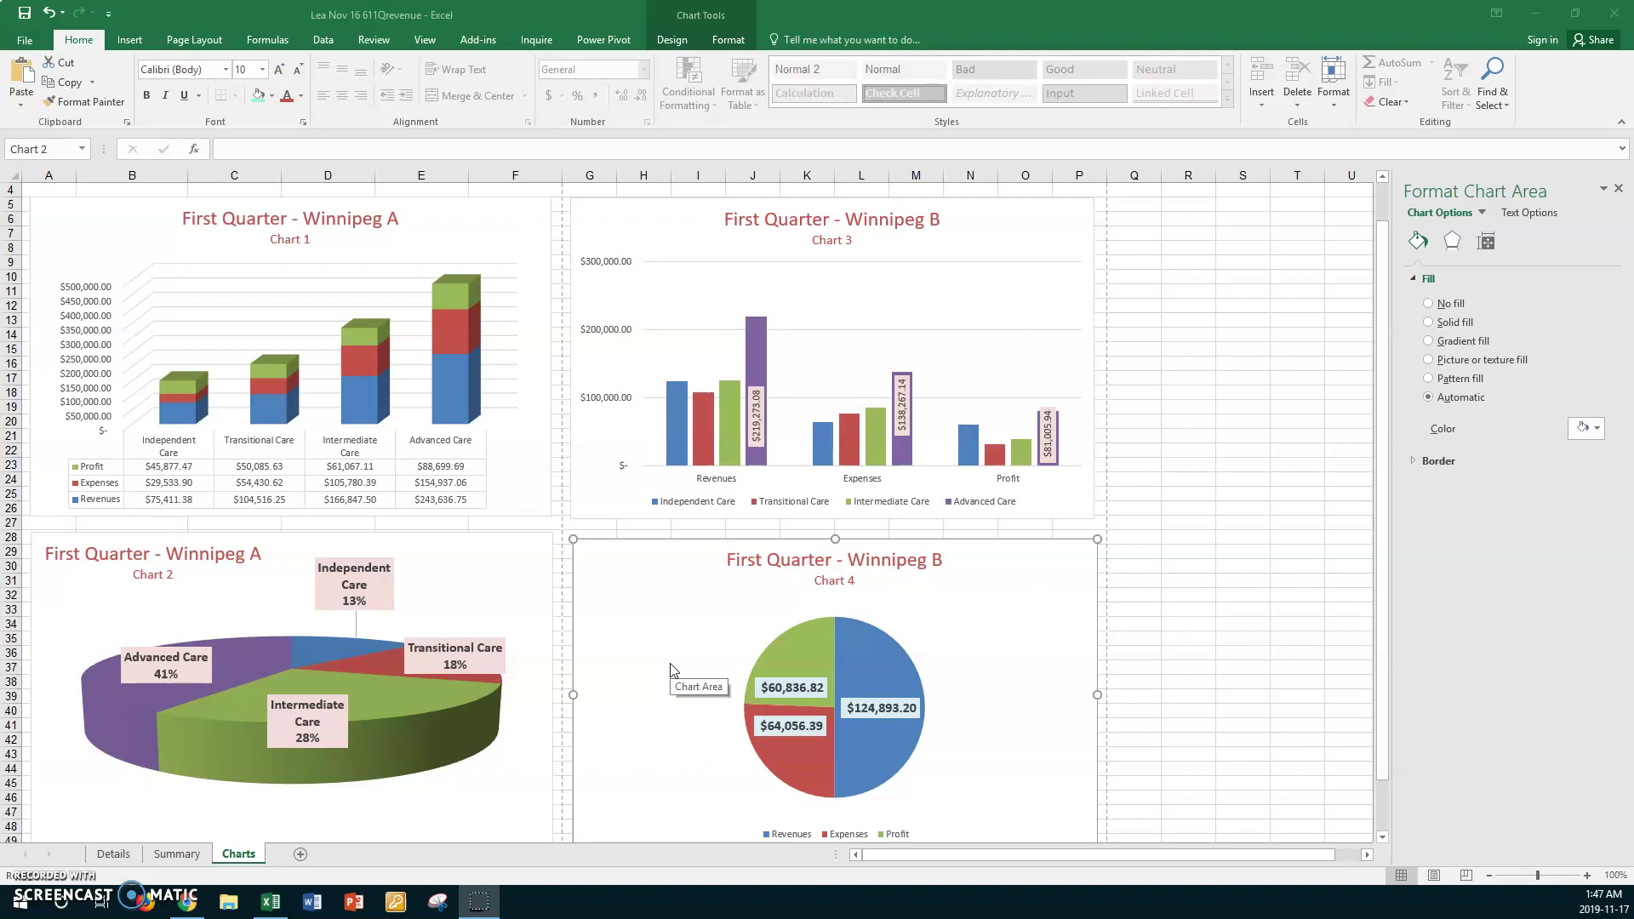
- Paste a copy of Chart 3 at cell Q5, beside the original
click(1040, 231)
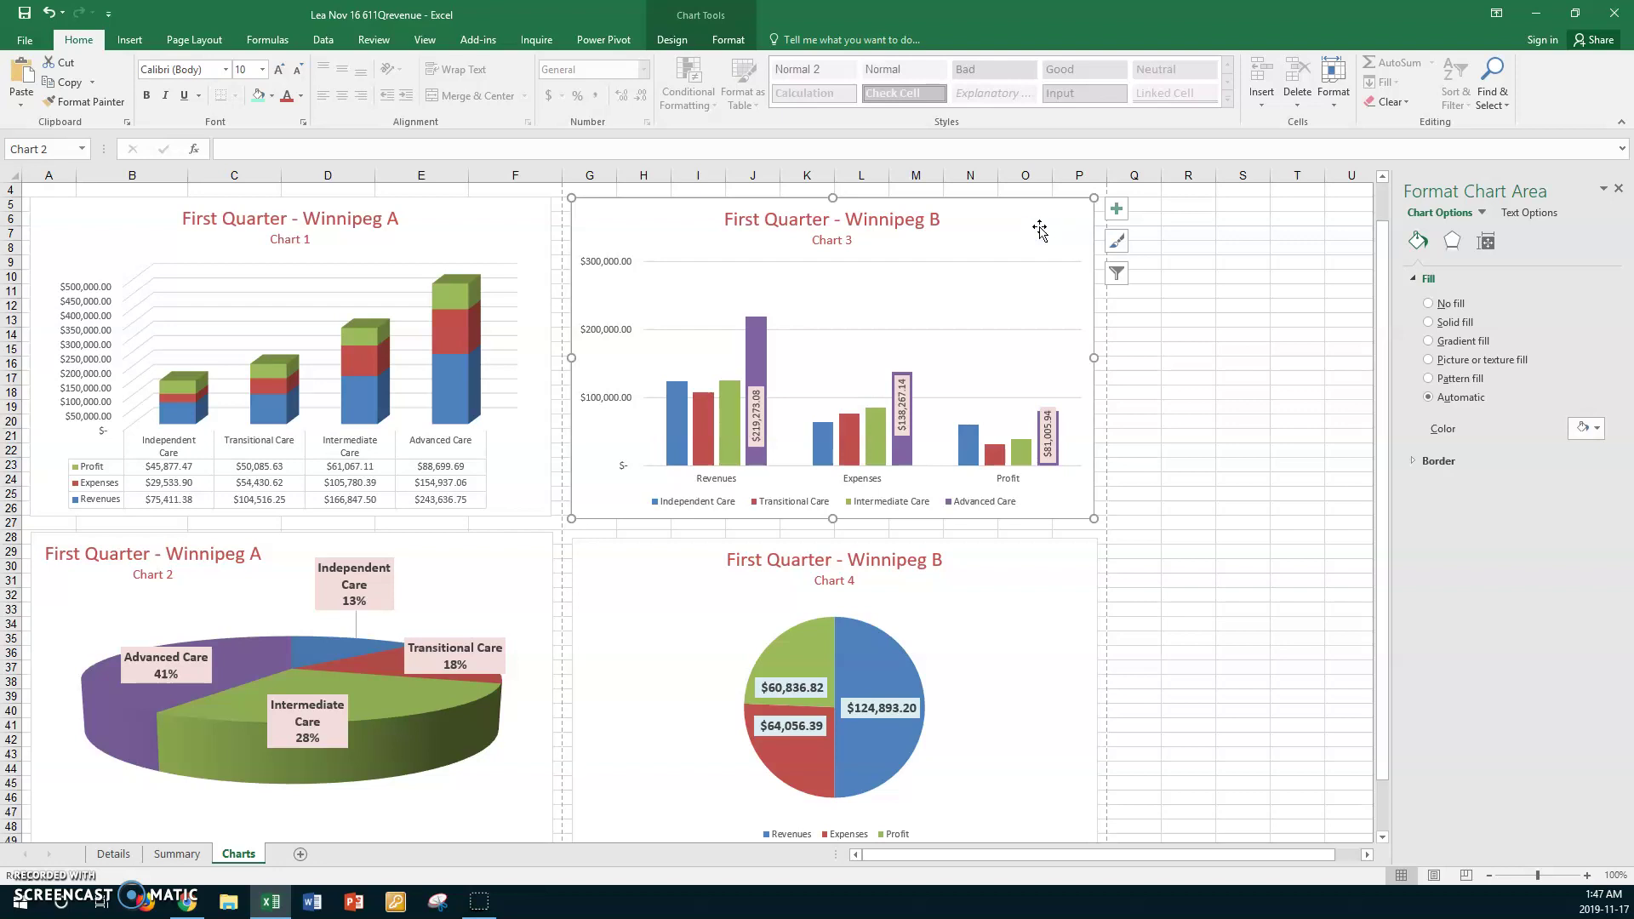
click(1150, 205)
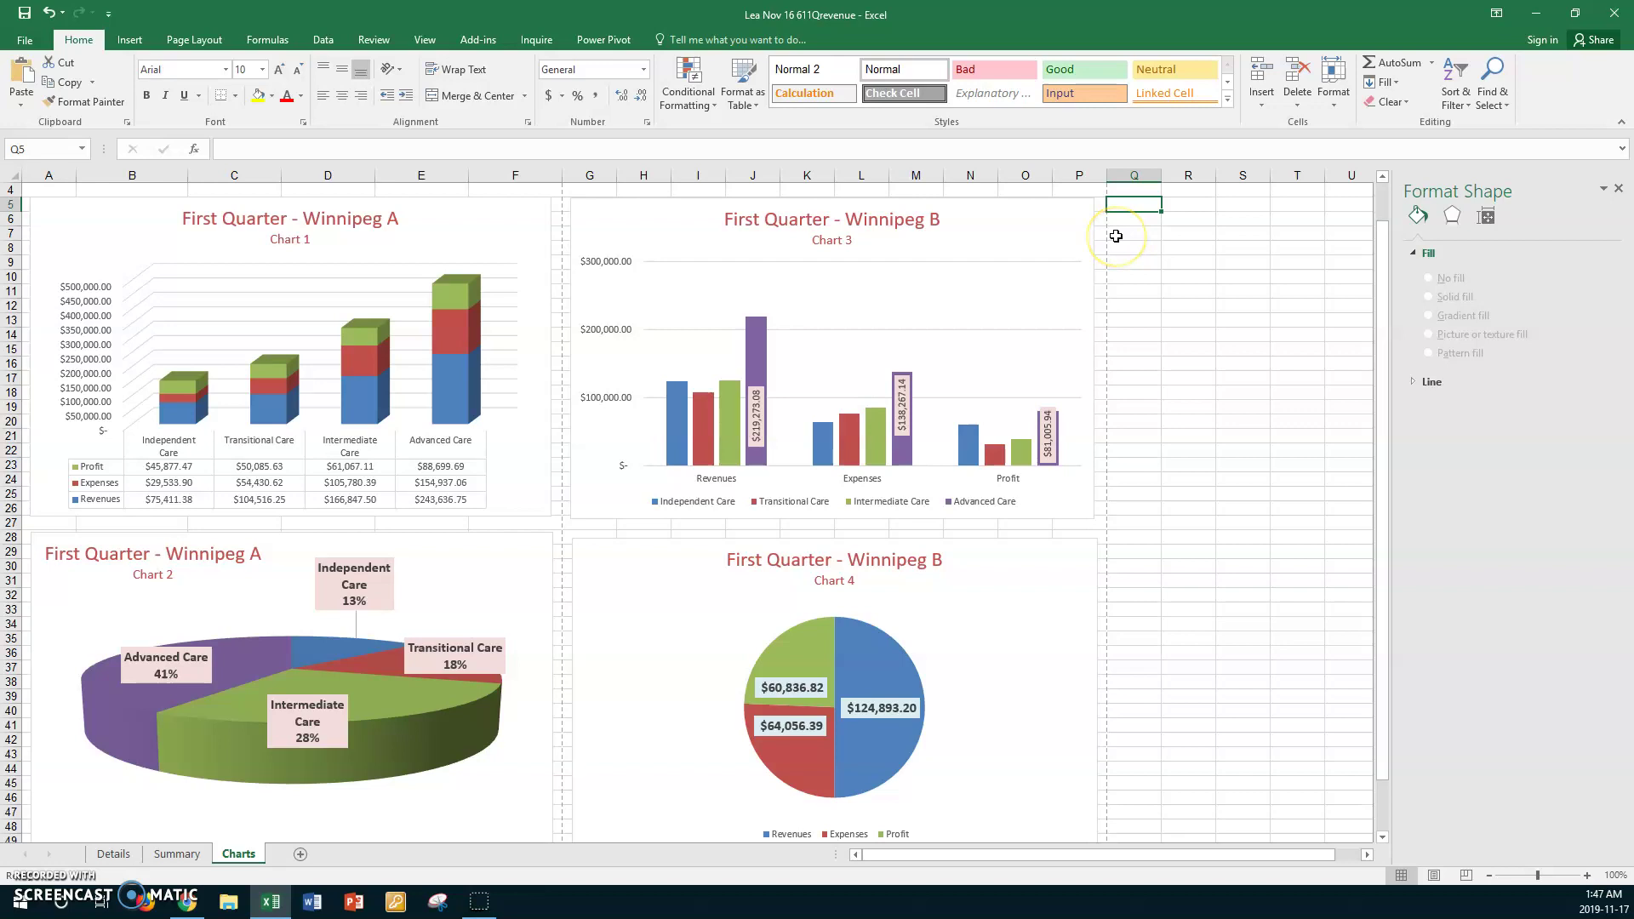
key(ctrl+v)
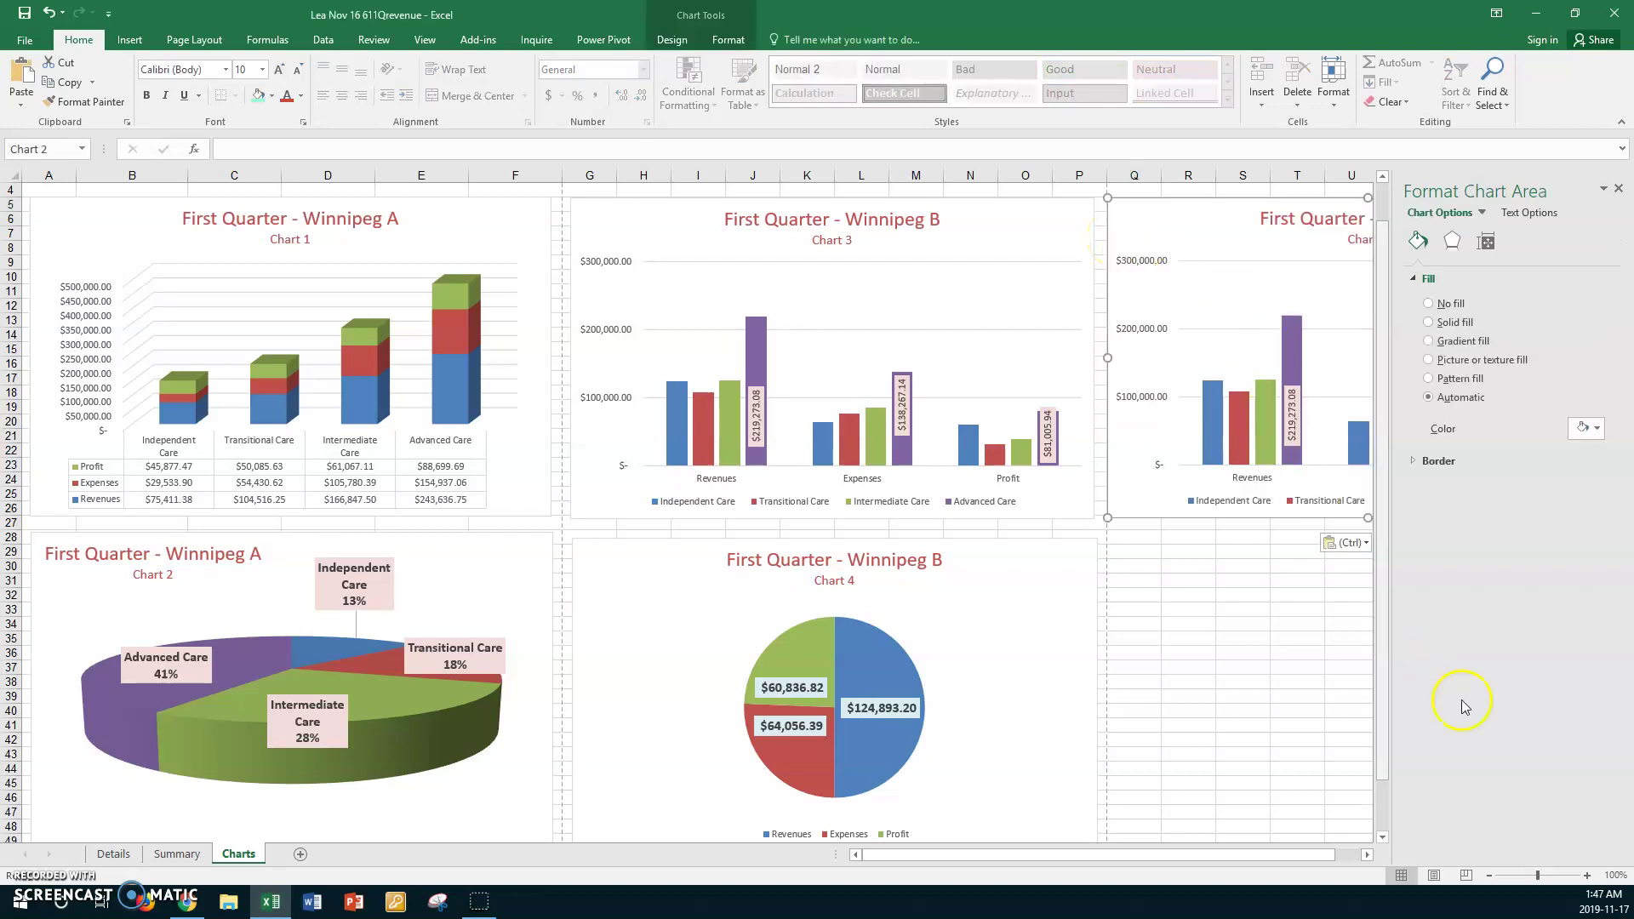
click(1366, 855)
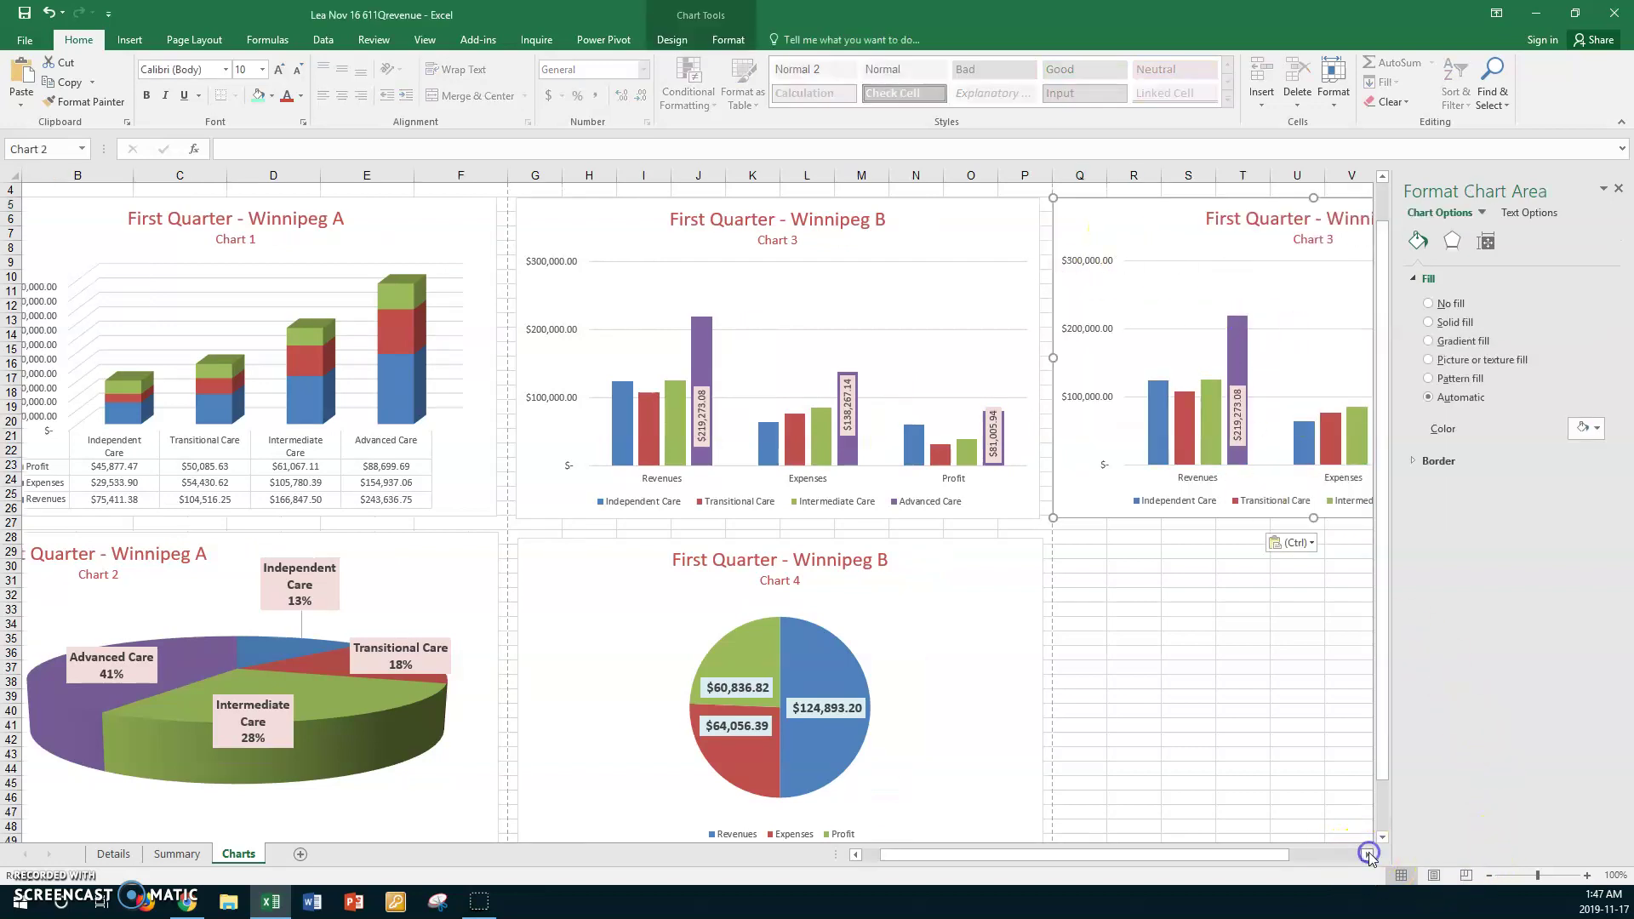
click(1367, 854)
click(1366, 854)
click(1367, 855)
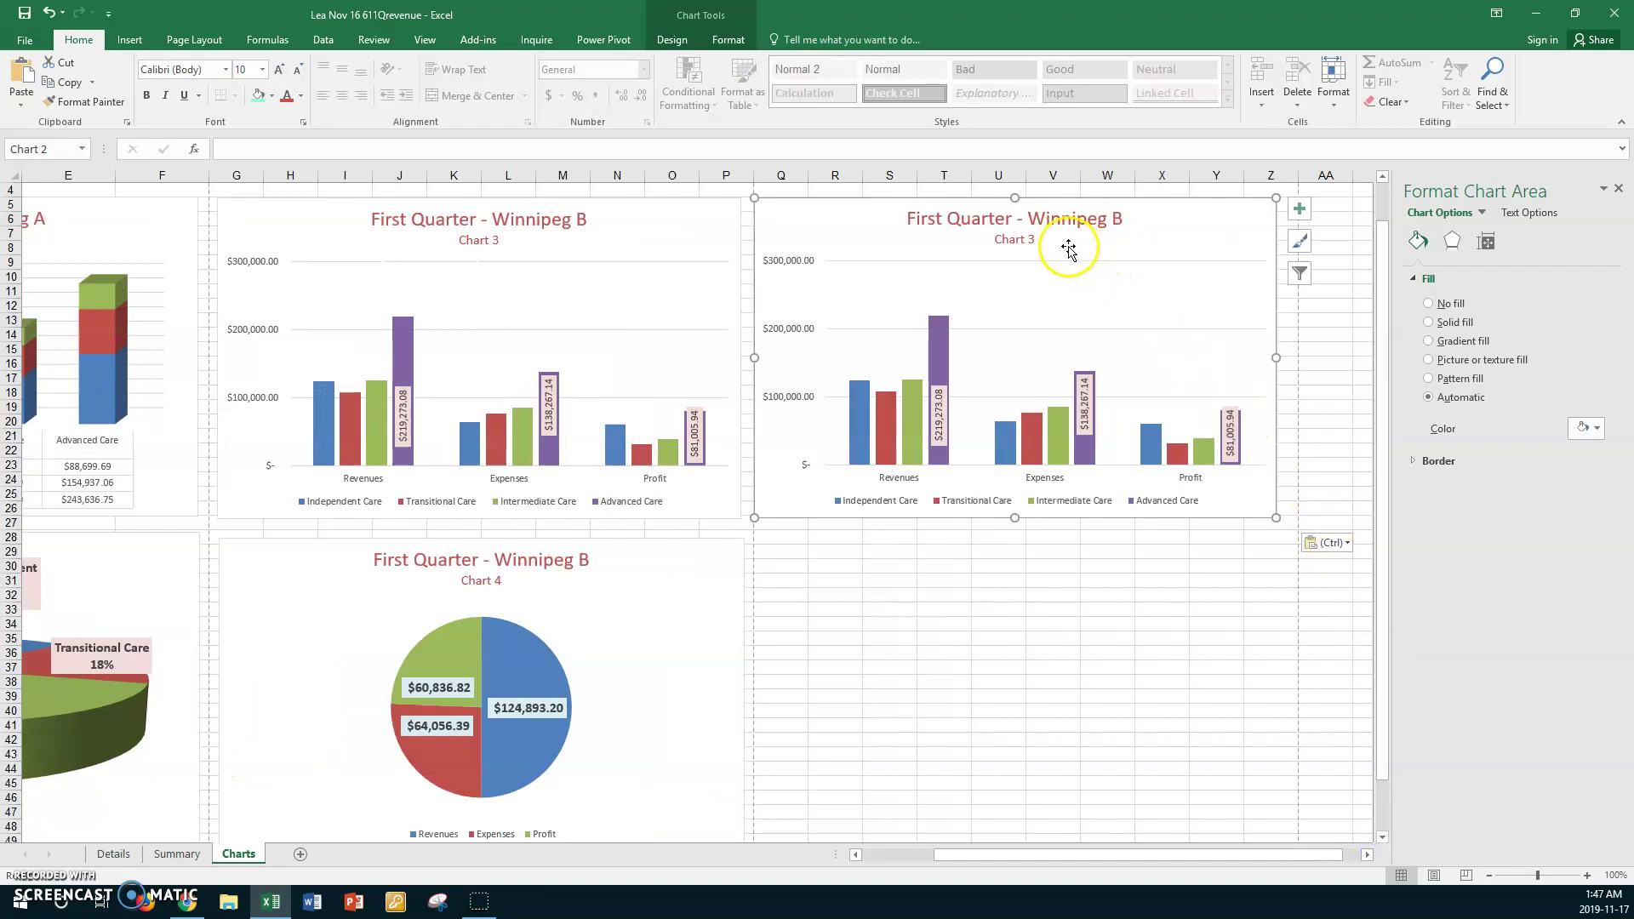
- Change the copied chart's subtitle from Chart 3 to Chart 5
click(1040, 239)
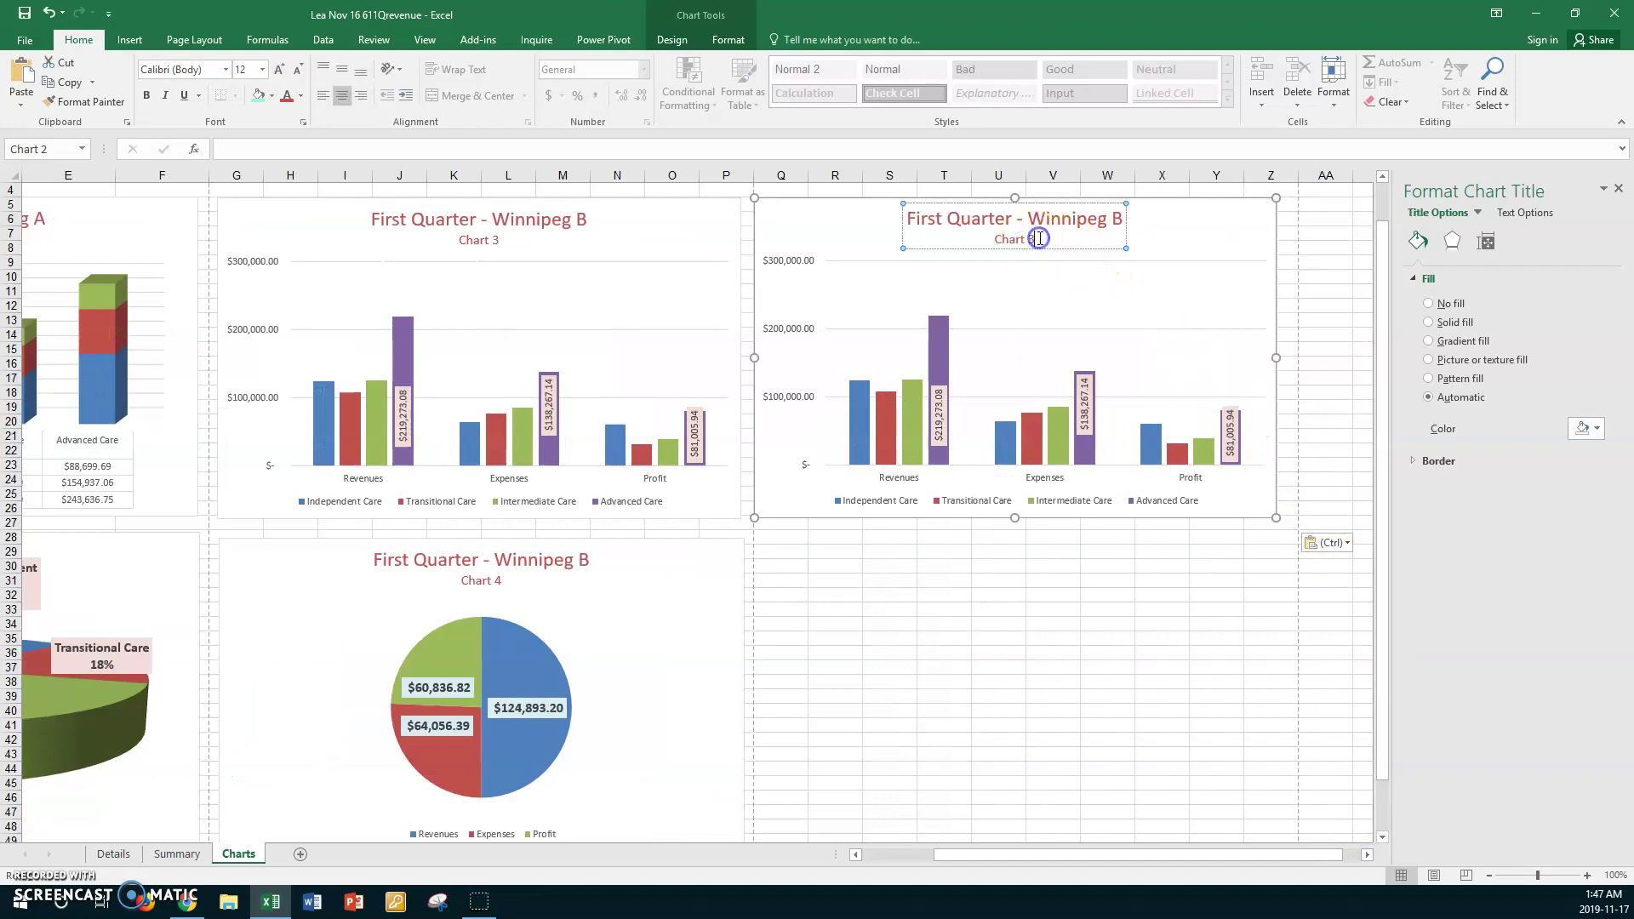
key(BackSpace)
text(5)
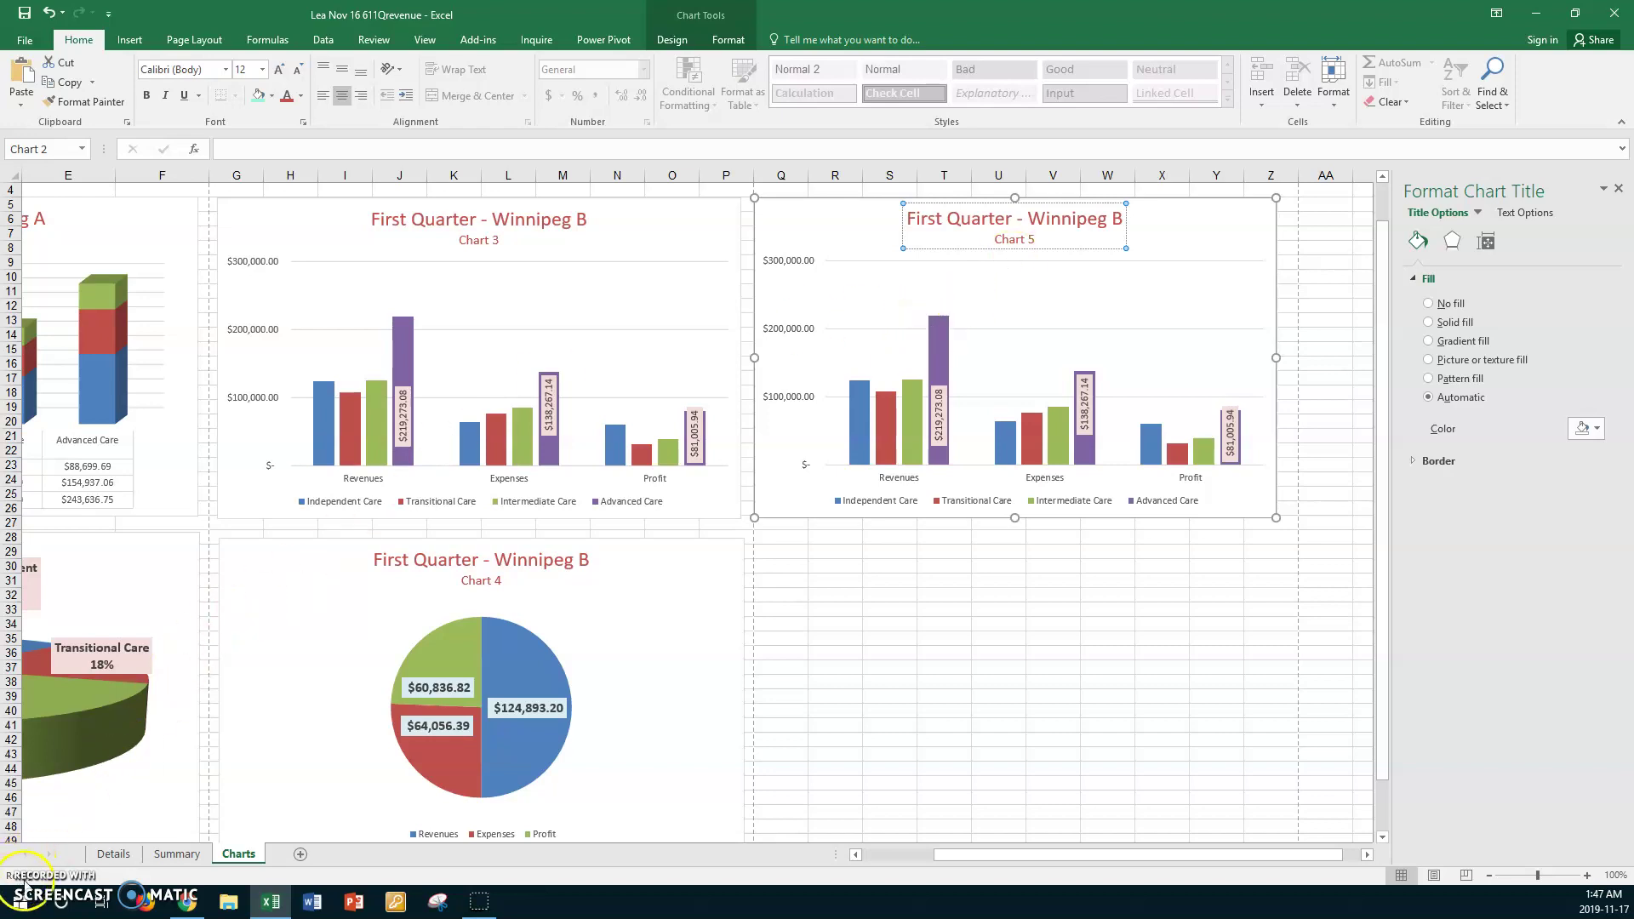
- Open Chart 5's Select Data source settings and clear the existing data range
click(1248, 240)
click(1245, 226)
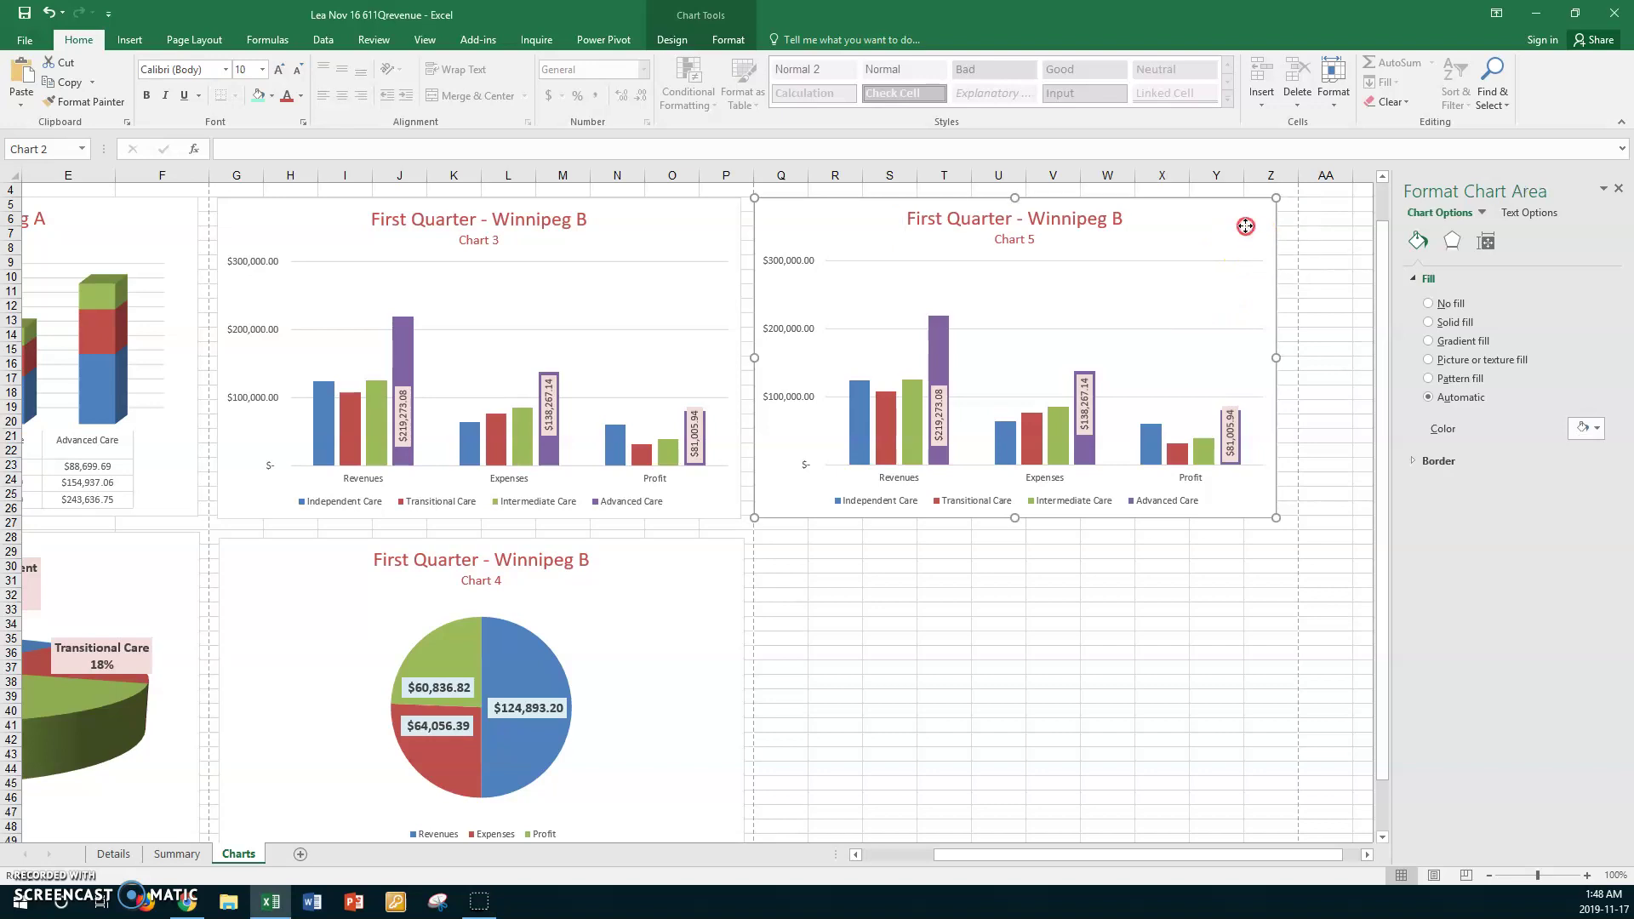
right_click(1245, 226)
key(Escape)
right_click(1232, 246)
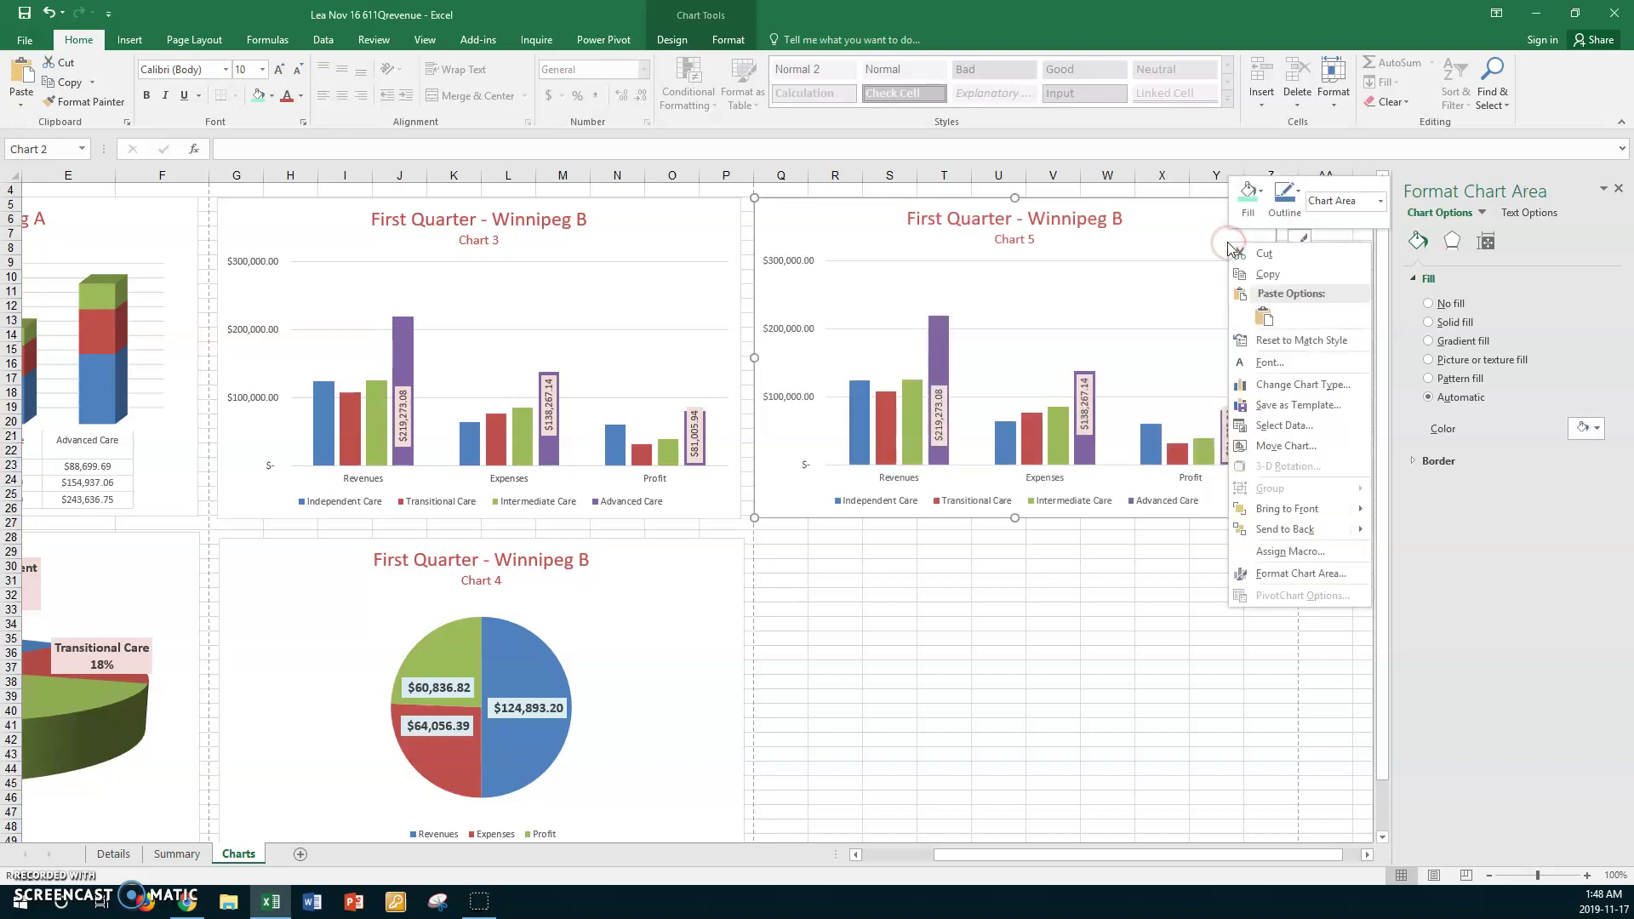
click(1289, 424)
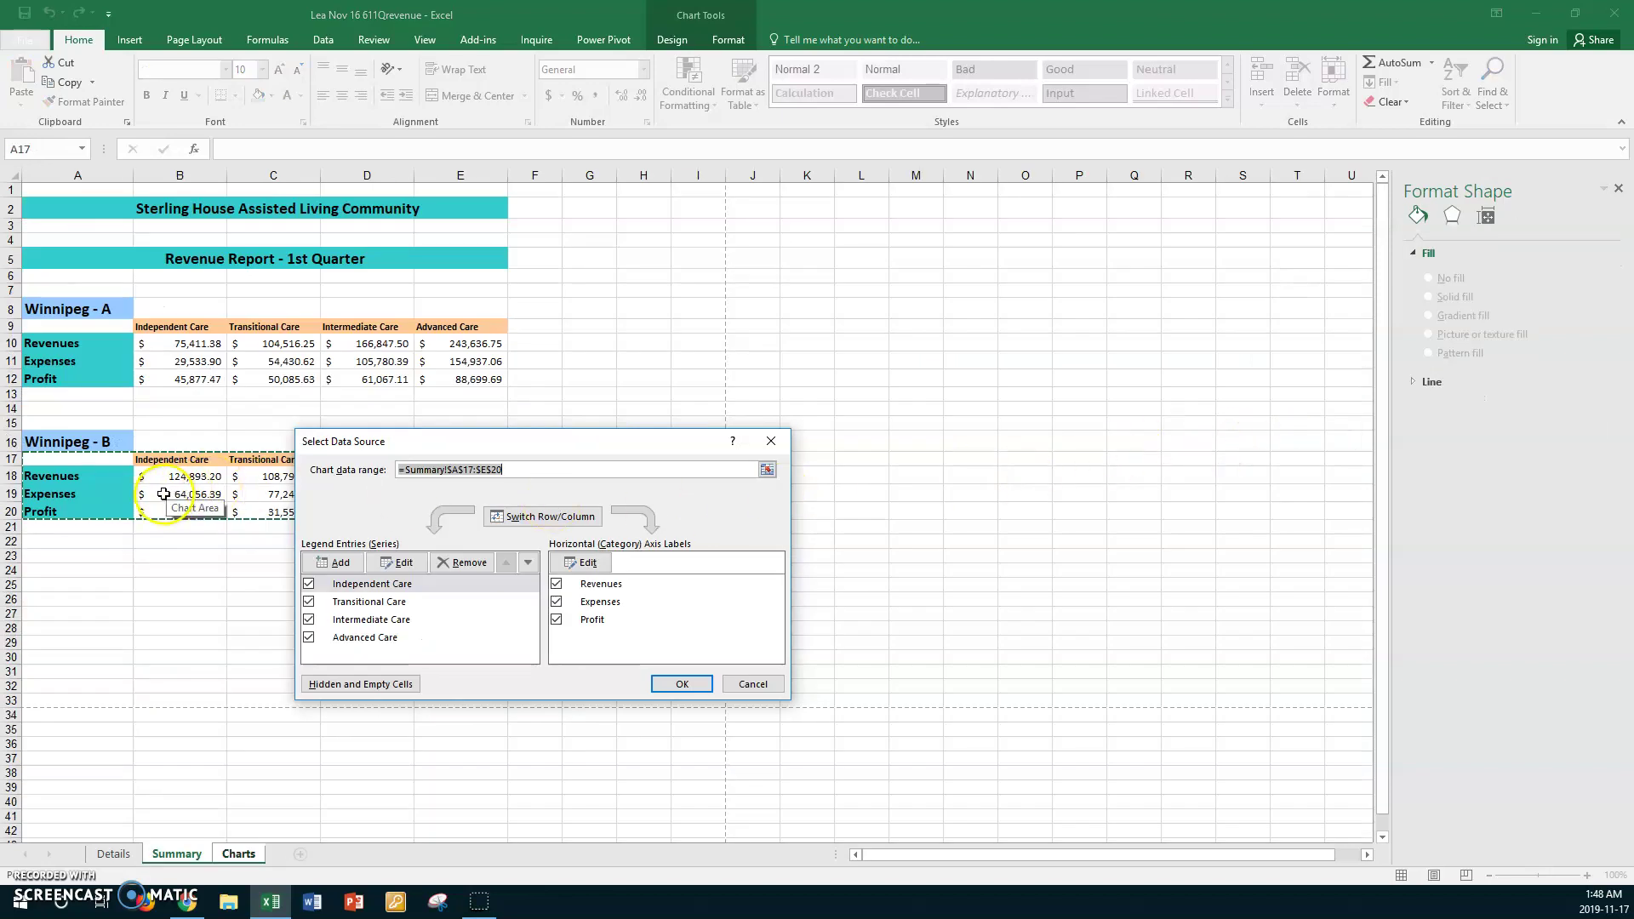
key(BackSpace)
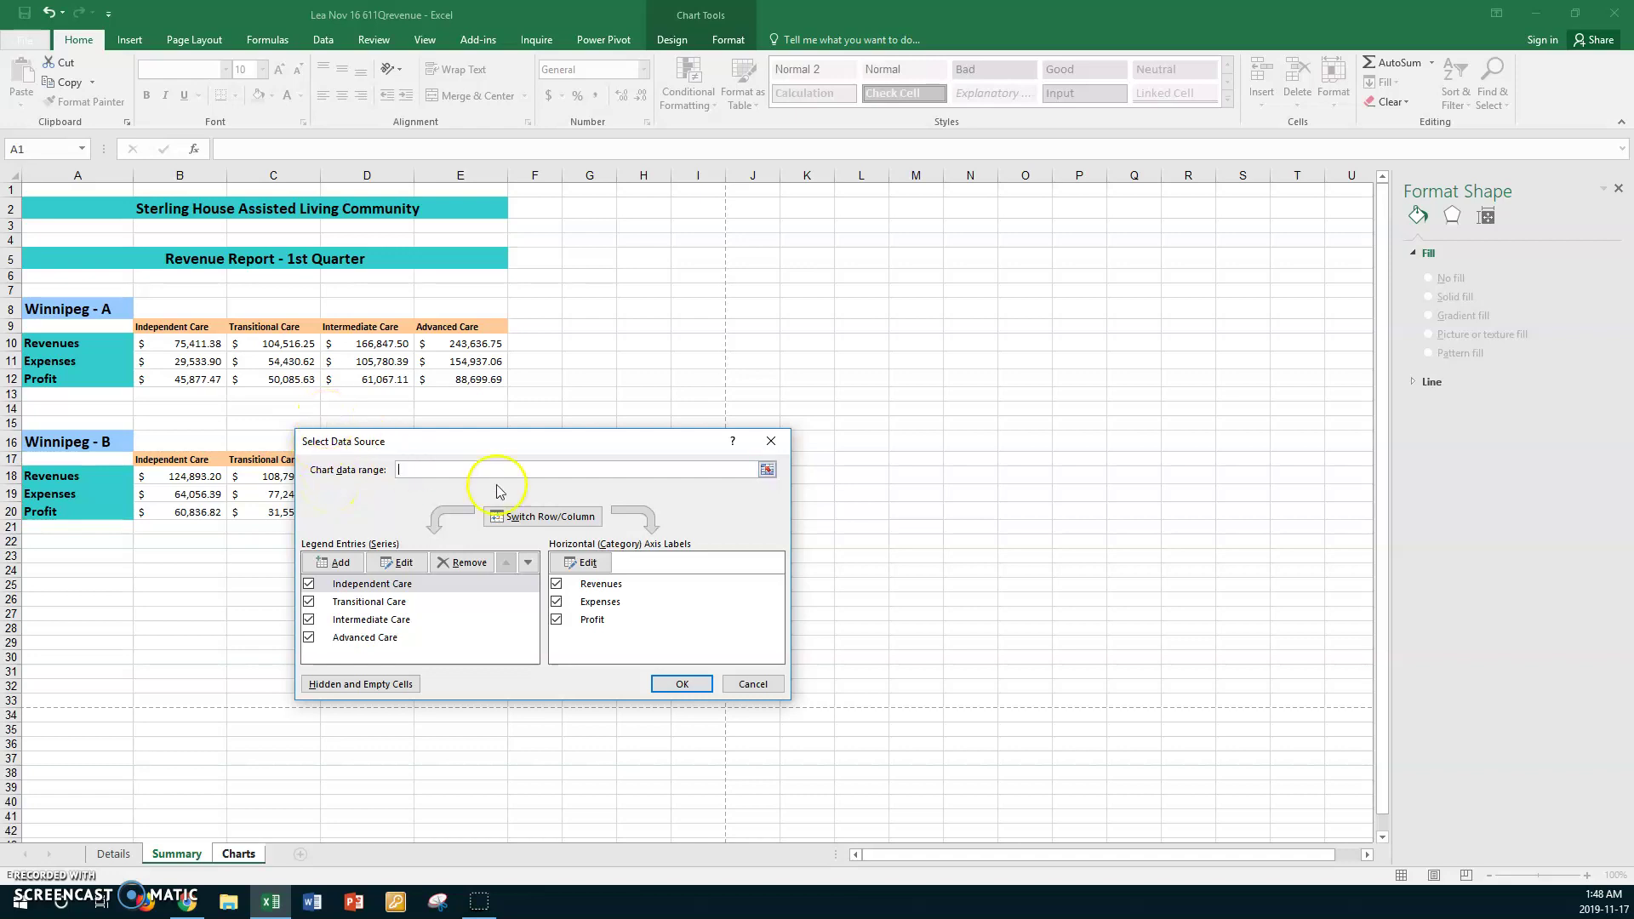
- Set Chart 5's data range to A17:A20, C17:C20 and E17:E20 and apply it
drag(543, 444, 855, 414)
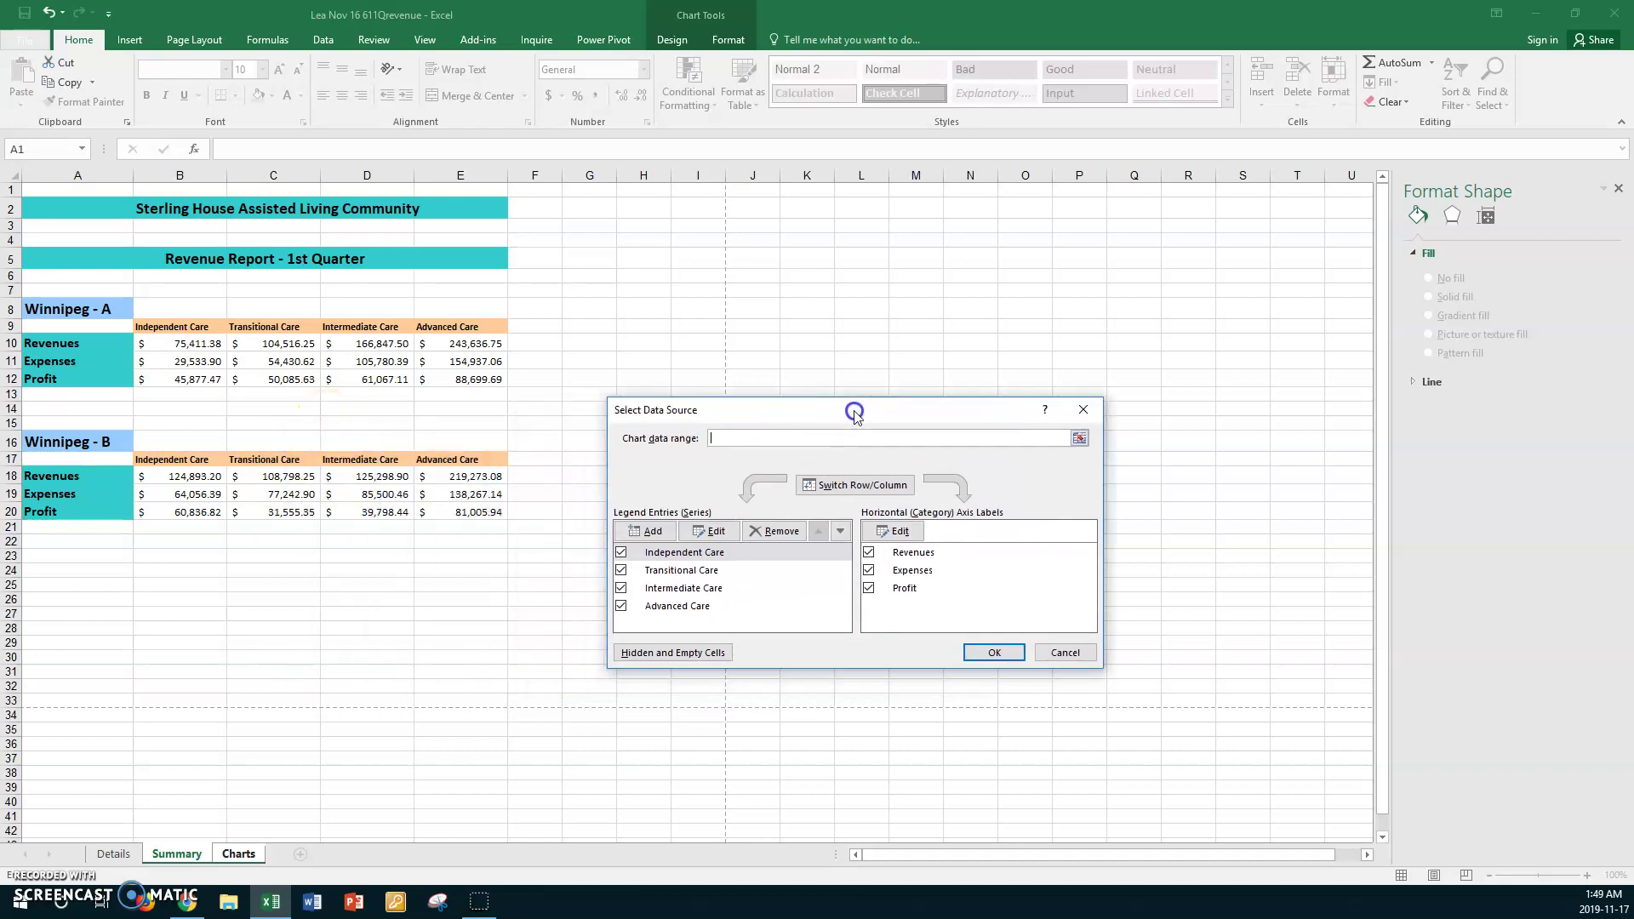
click(86, 460)
drag(86, 459, 73, 509)
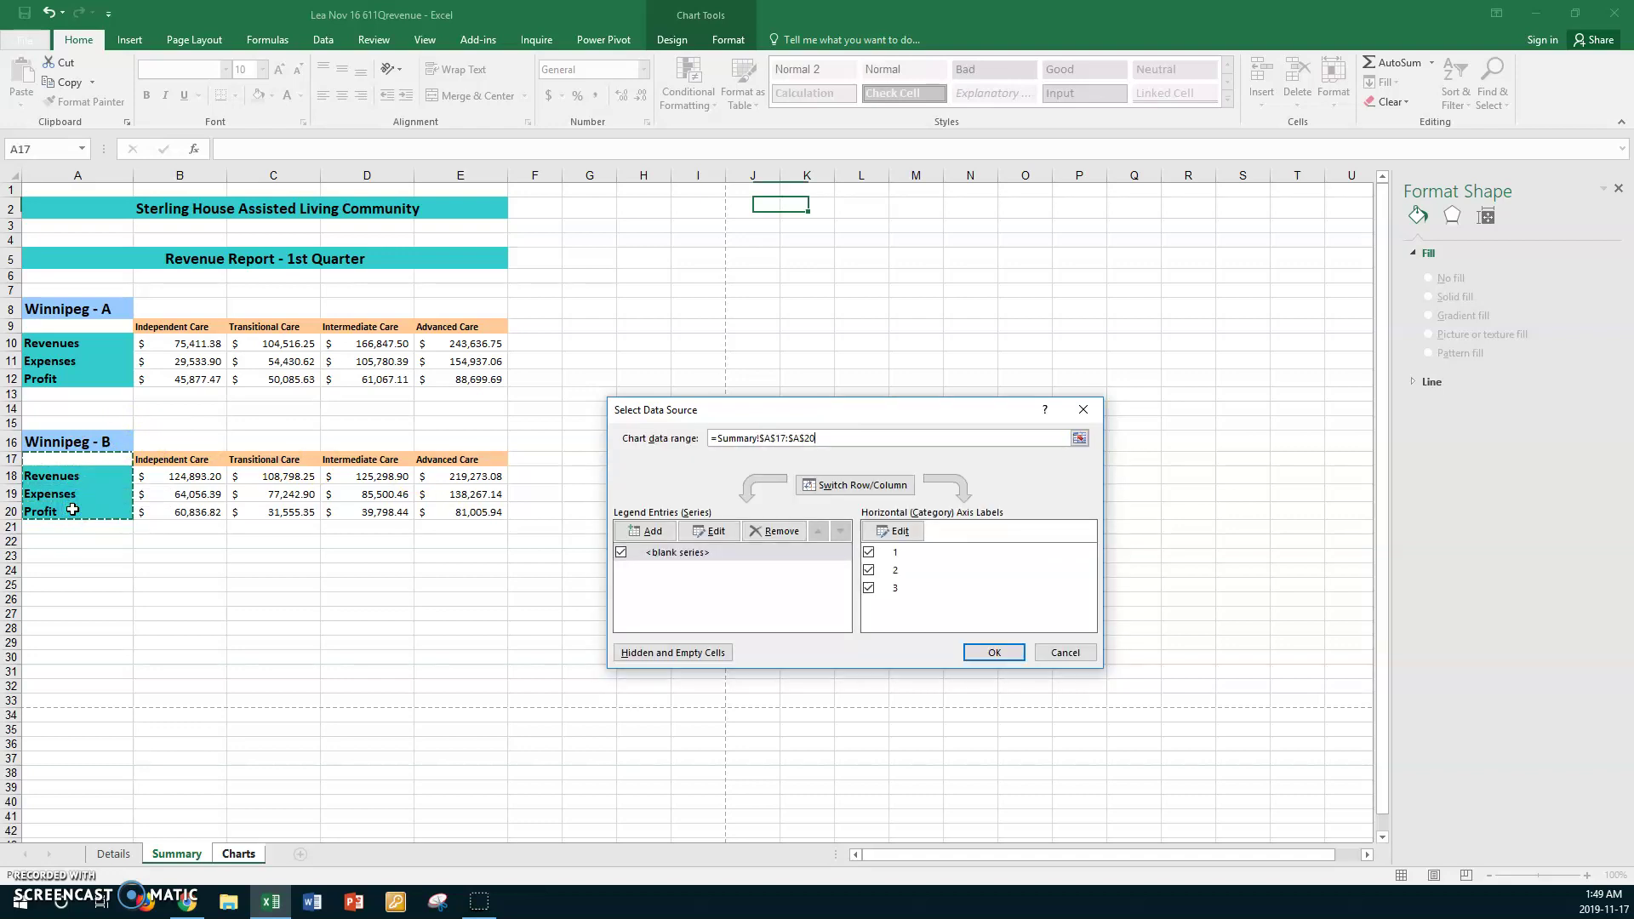
ctrl+click(293, 459)
drag(293, 459, 292, 506)
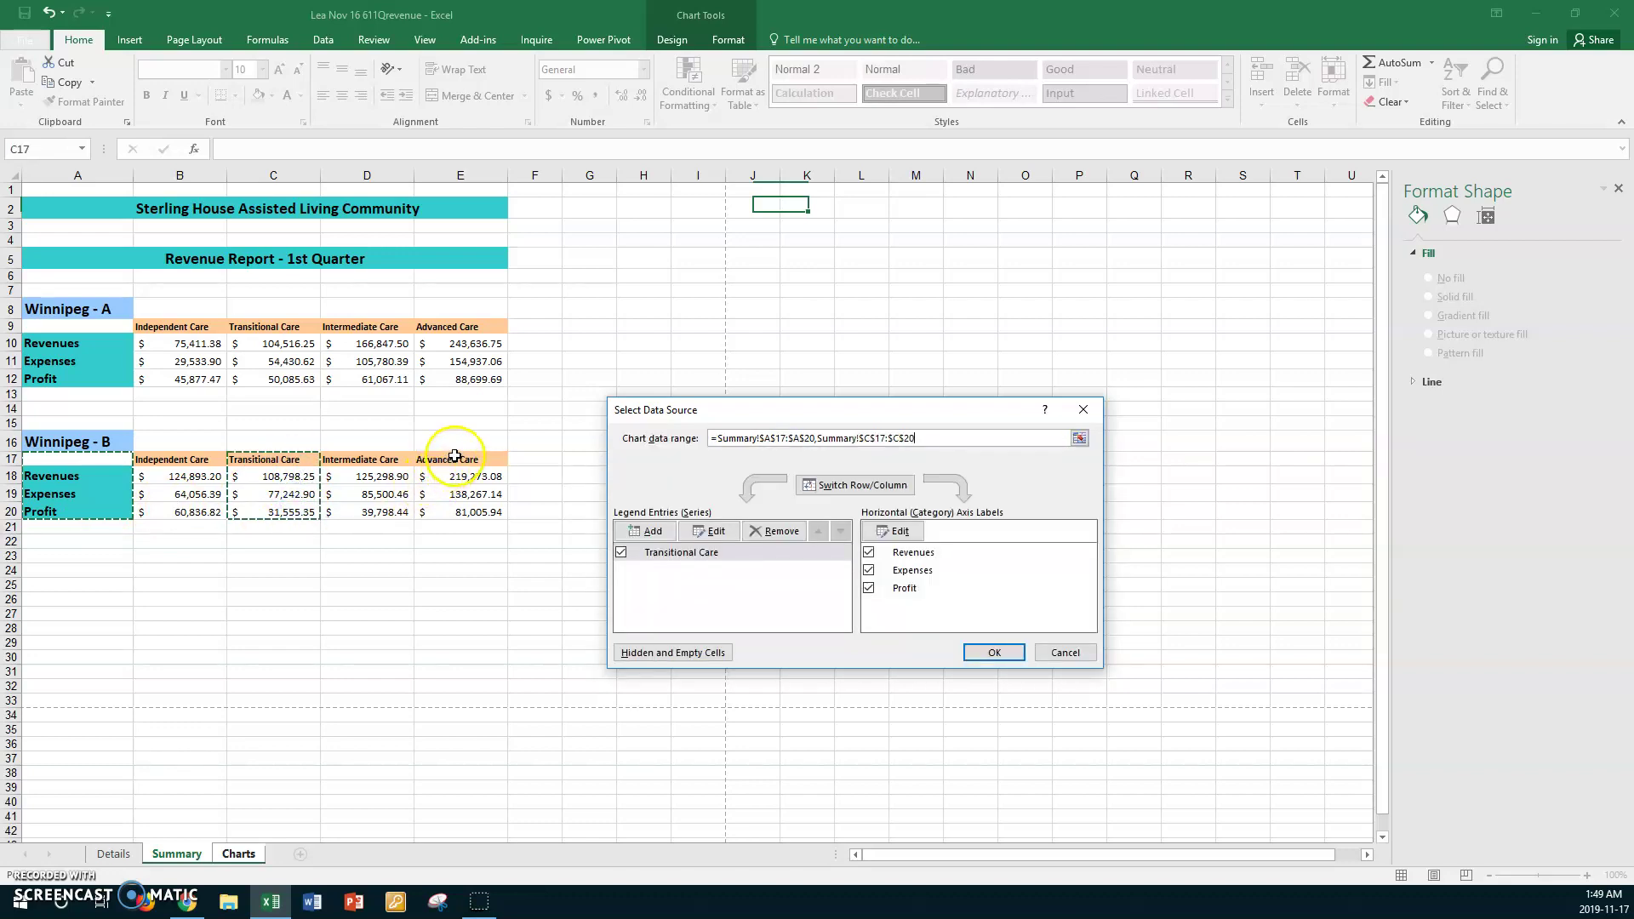
drag(449, 461, 450, 503)
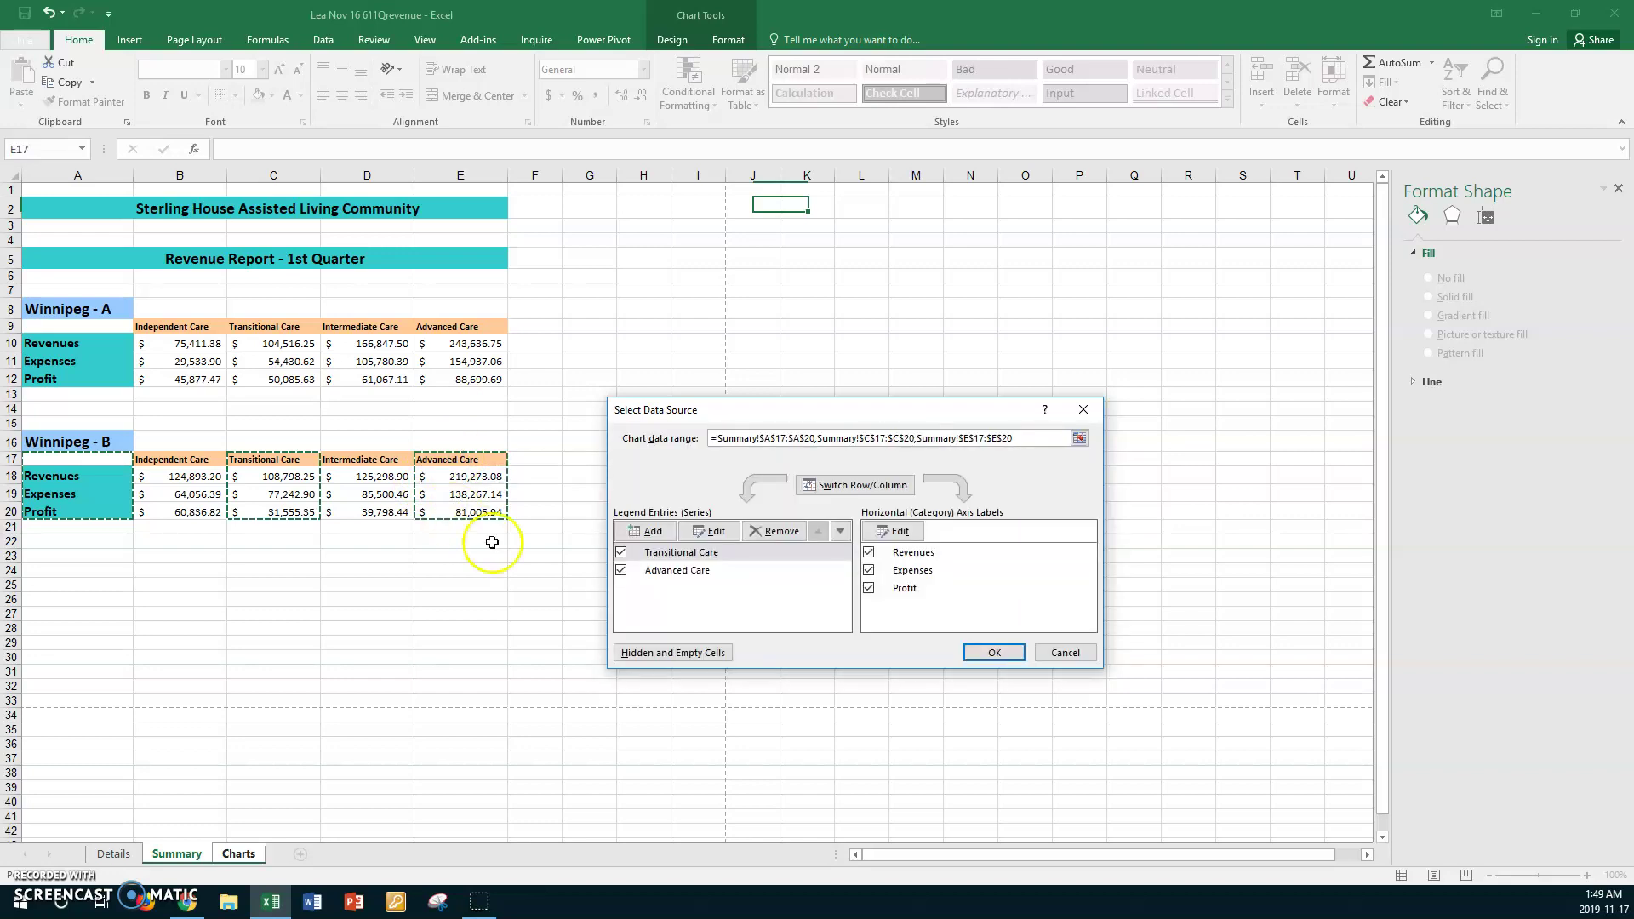
click(988, 653)
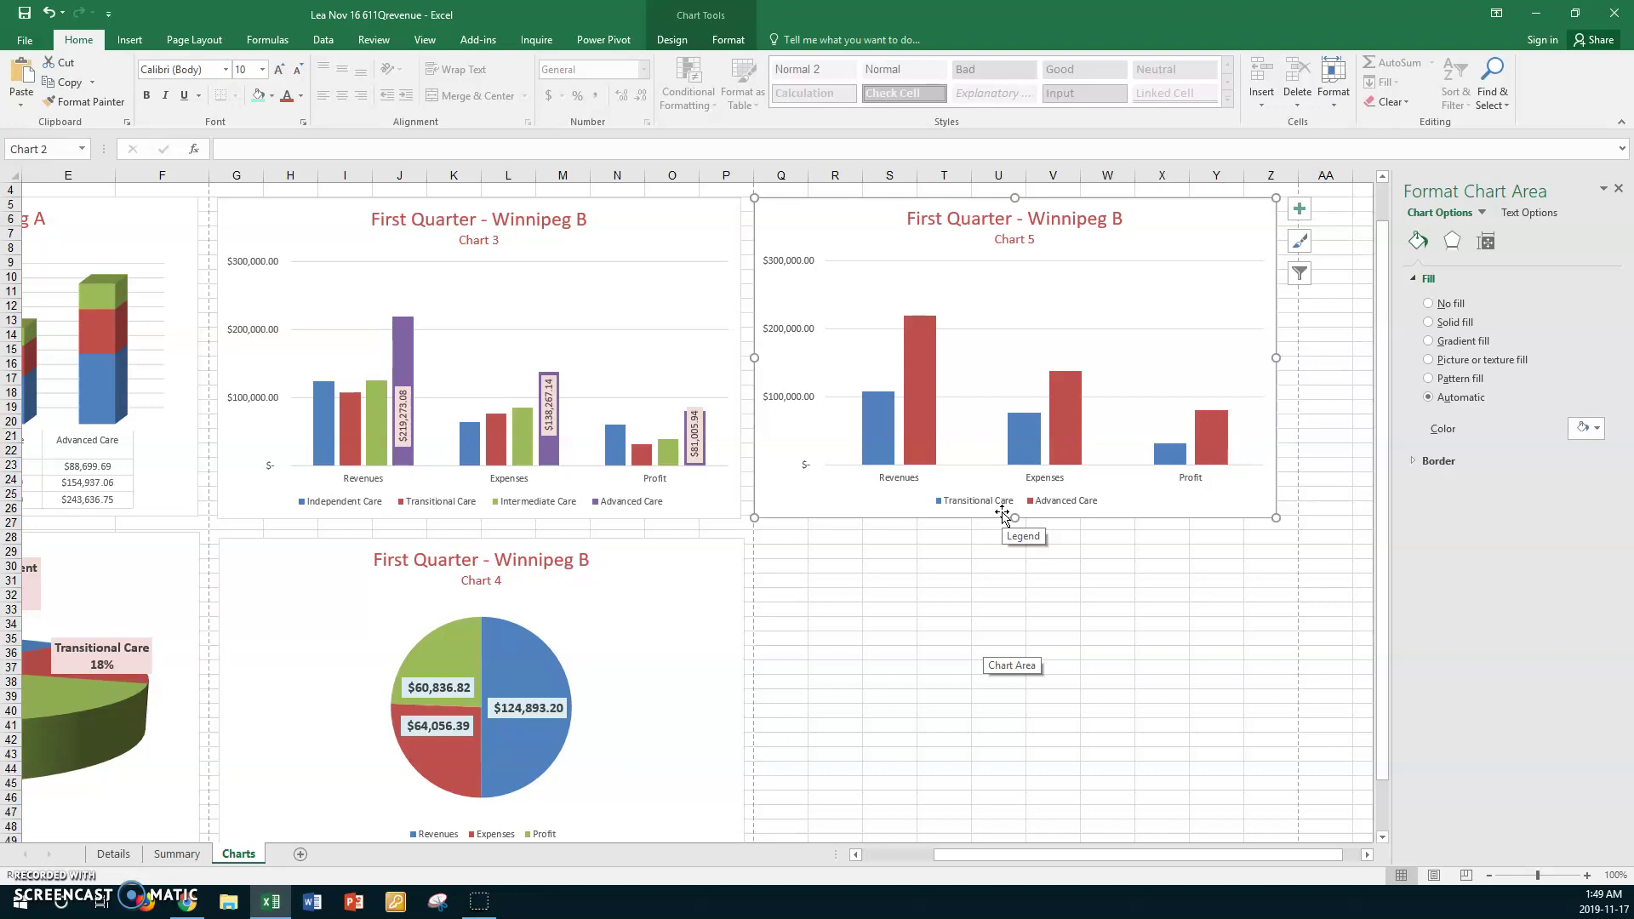
- Make Chart 5's category axis labels red and 12 pt
click(909, 477)
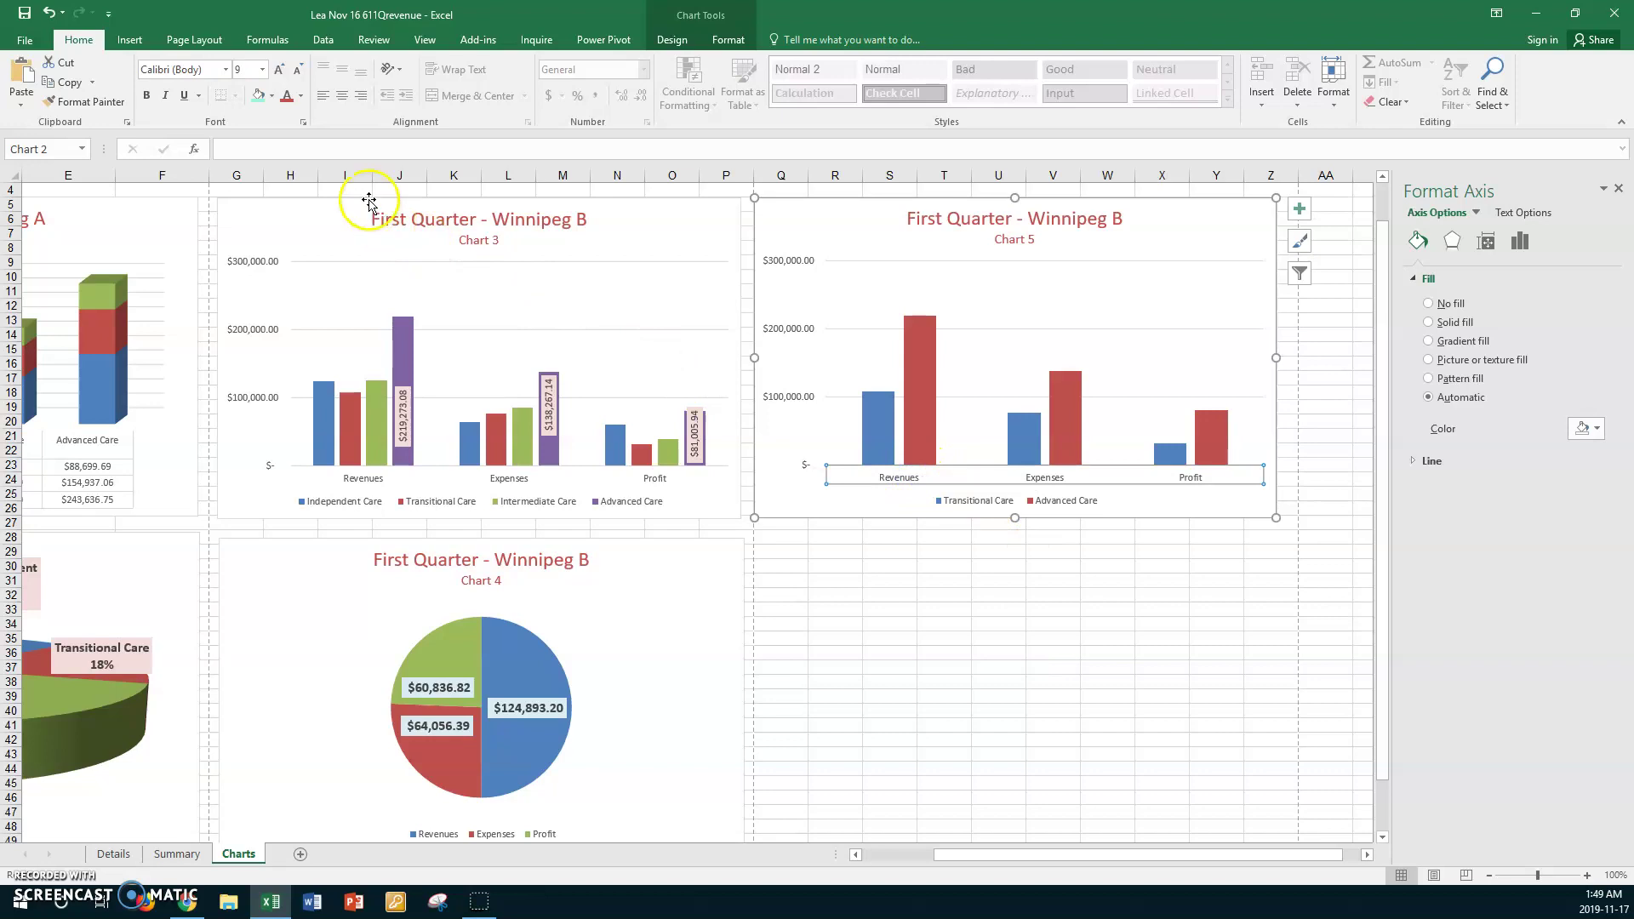
click(287, 96)
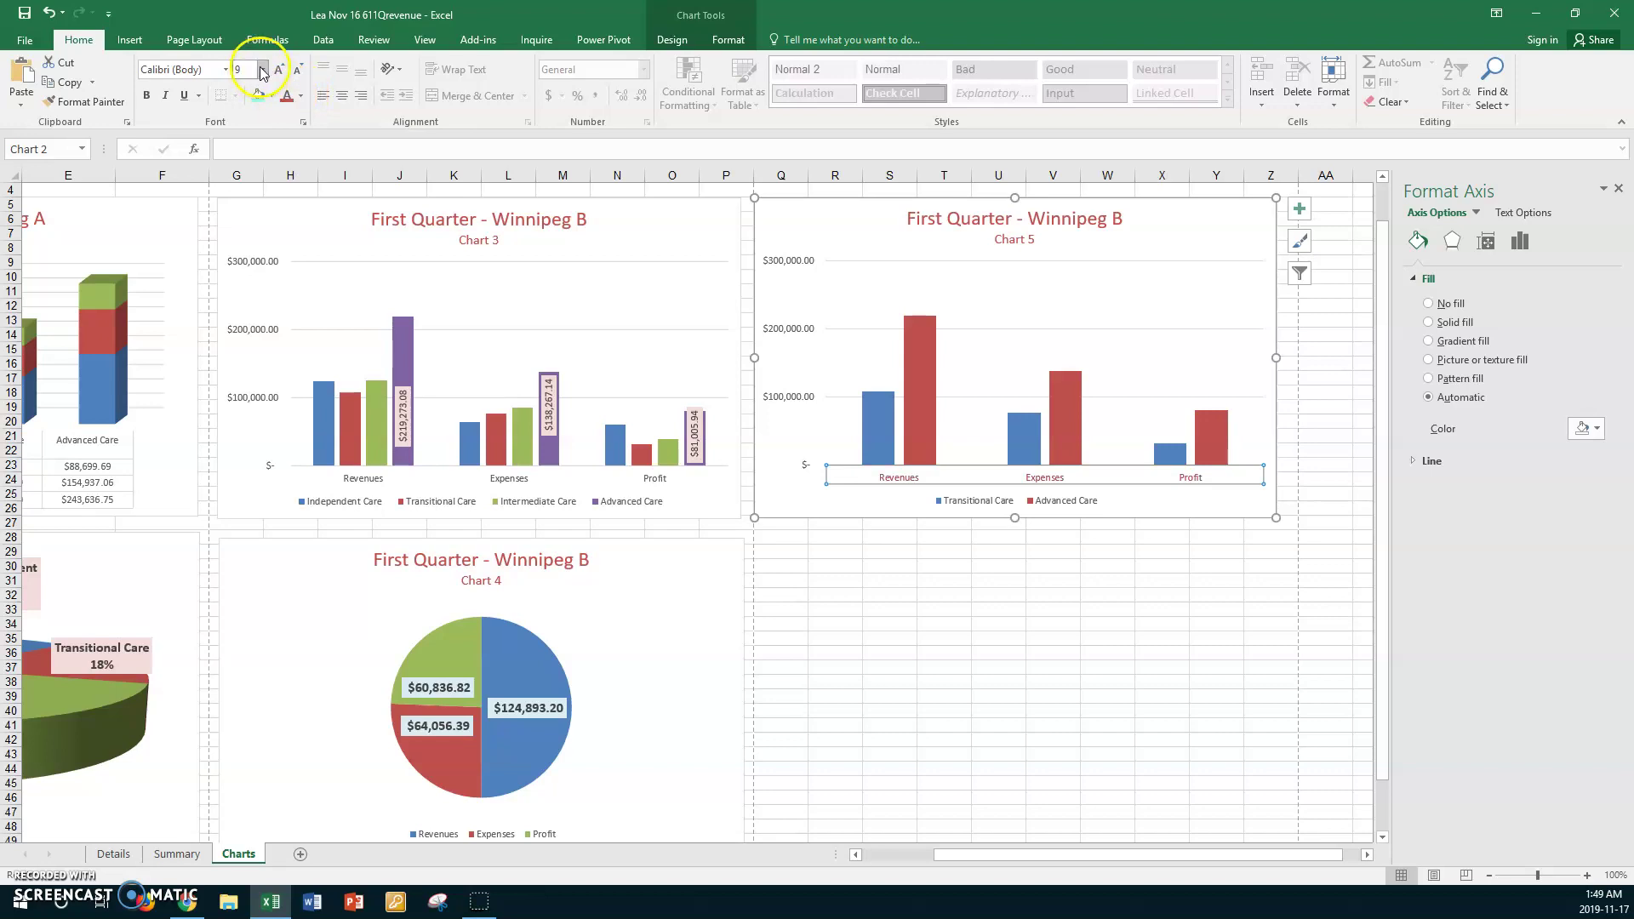
click(262, 69)
click(242, 169)
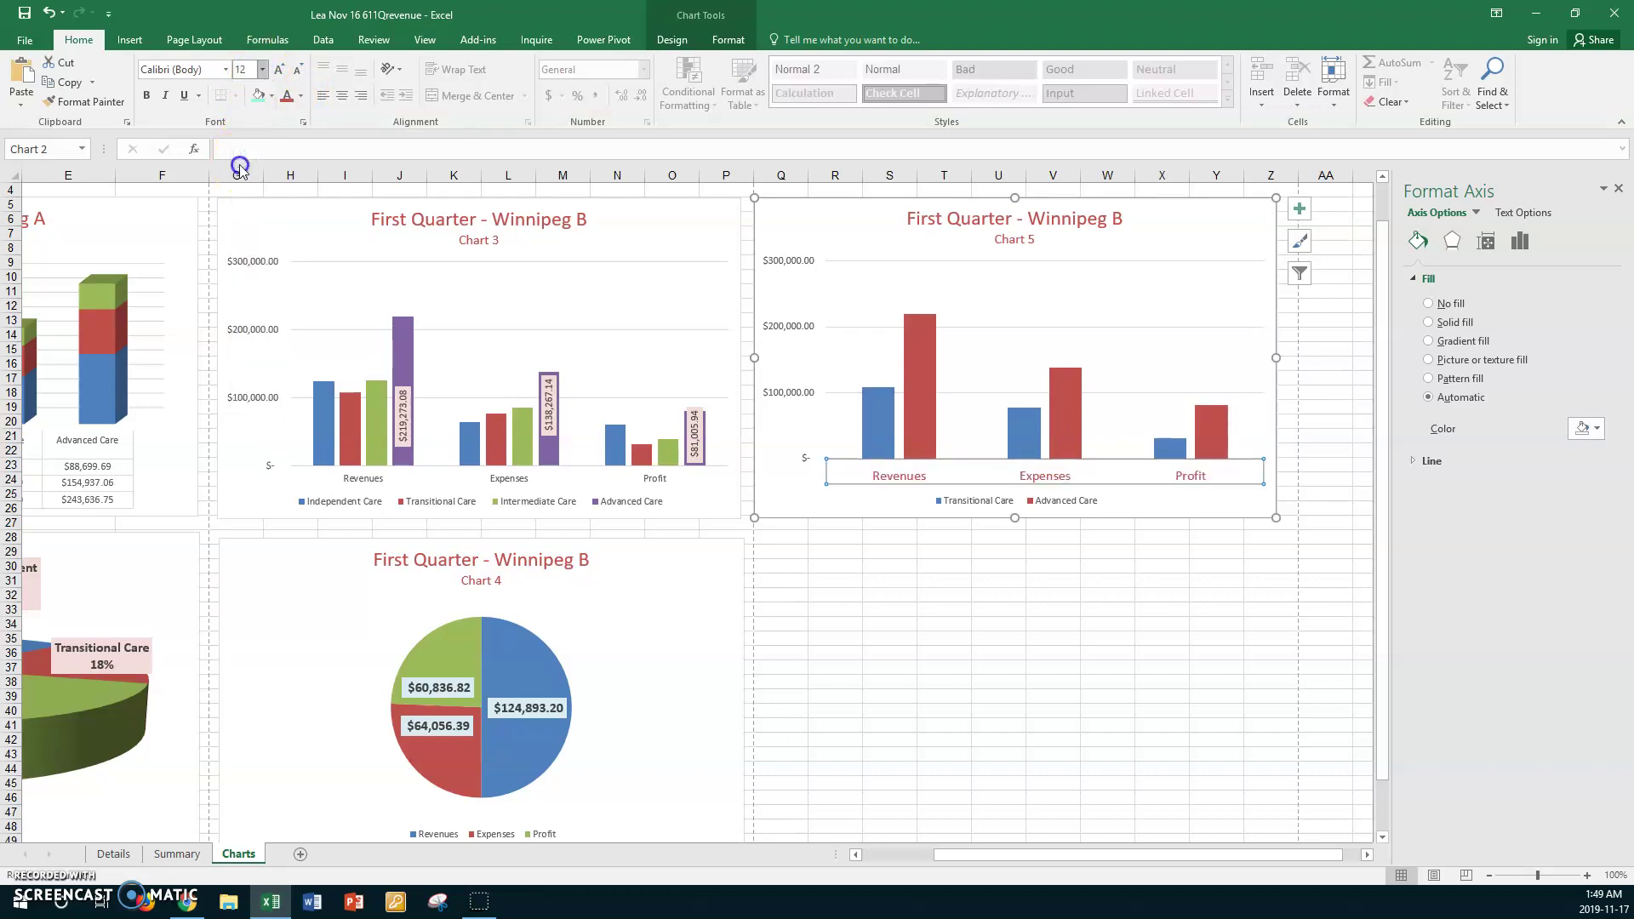
- Make Chart 5's value axis labels red and 12 pt
click(776, 260)
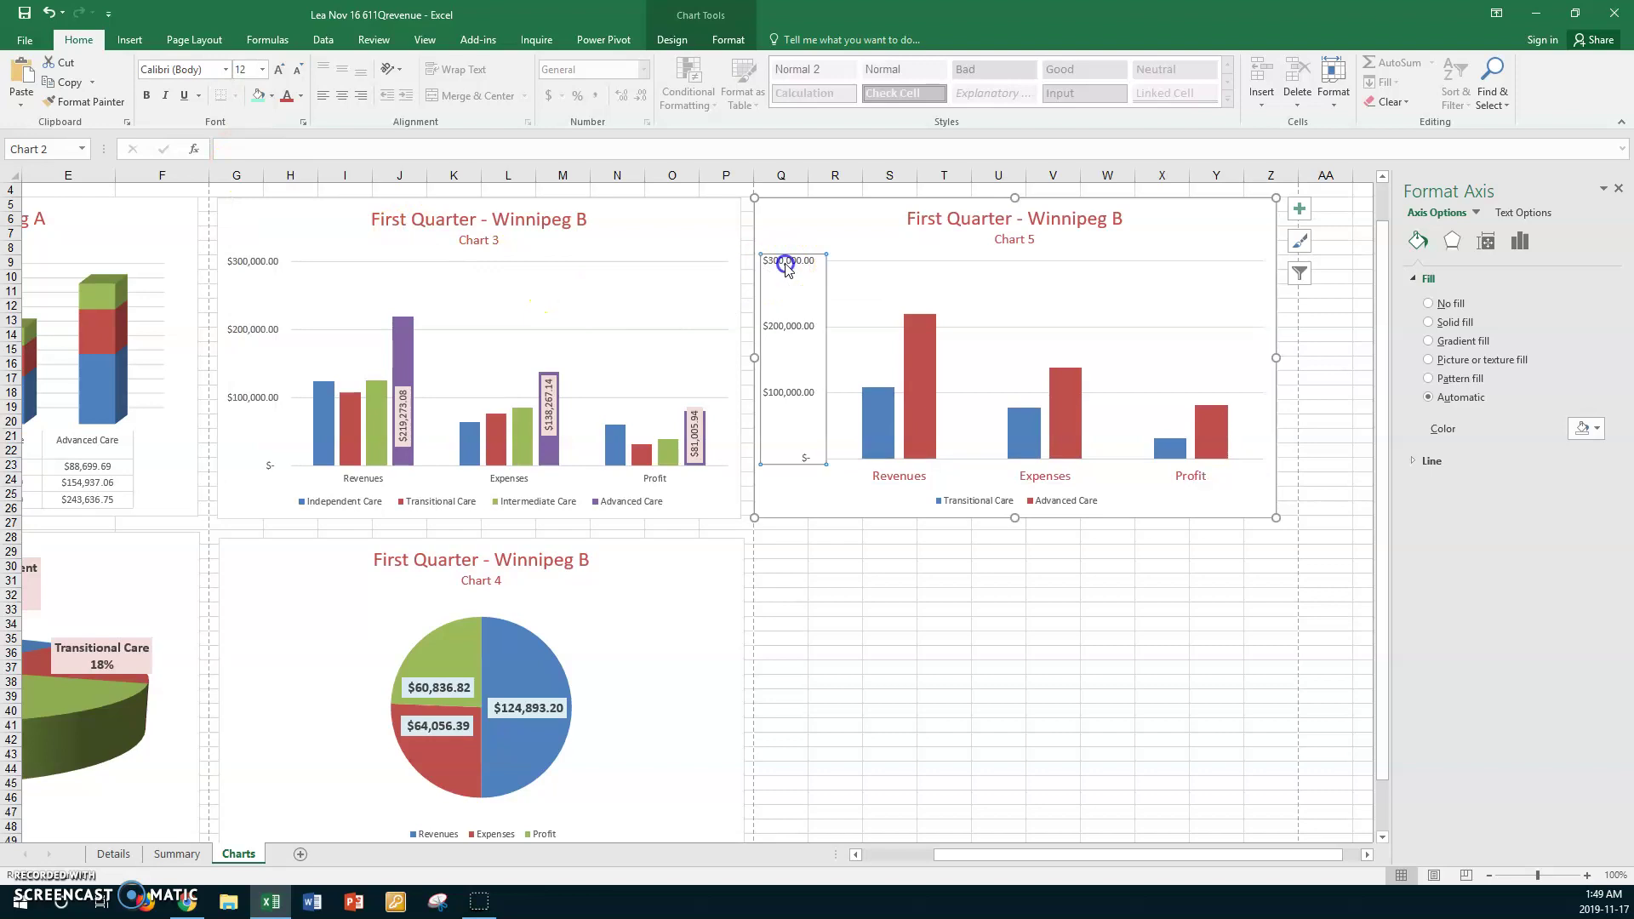
click(289, 100)
click(262, 69)
click(242, 153)
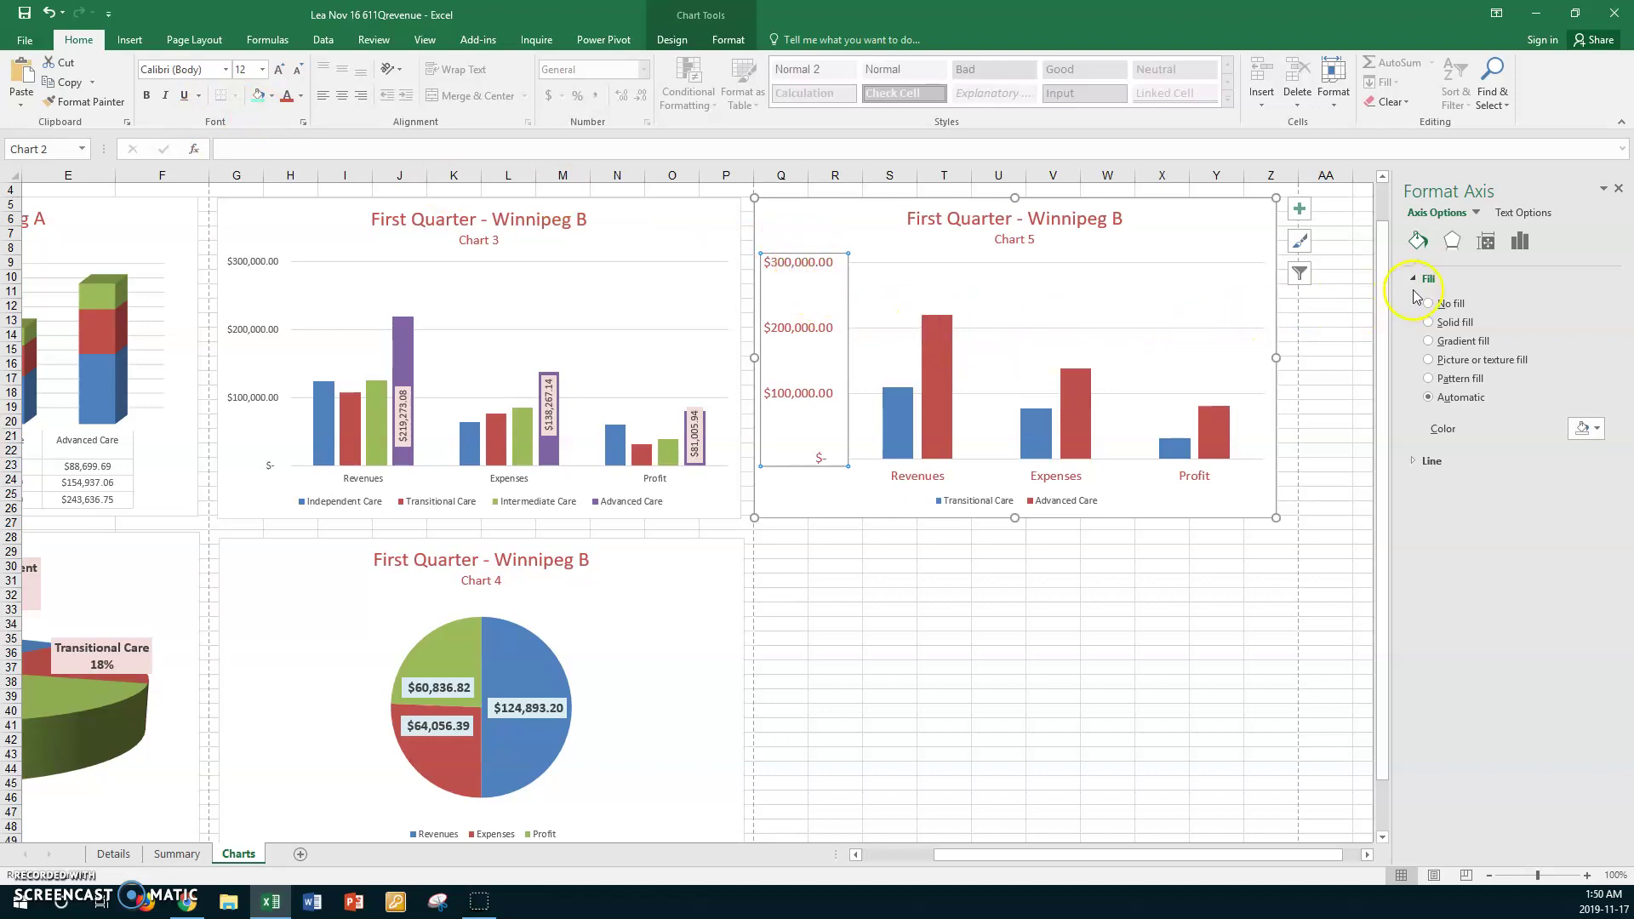
- Format the value axis numbers as Accounting with 0 decimal places
click(1490, 245)
click(1519, 241)
click(1426, 345)
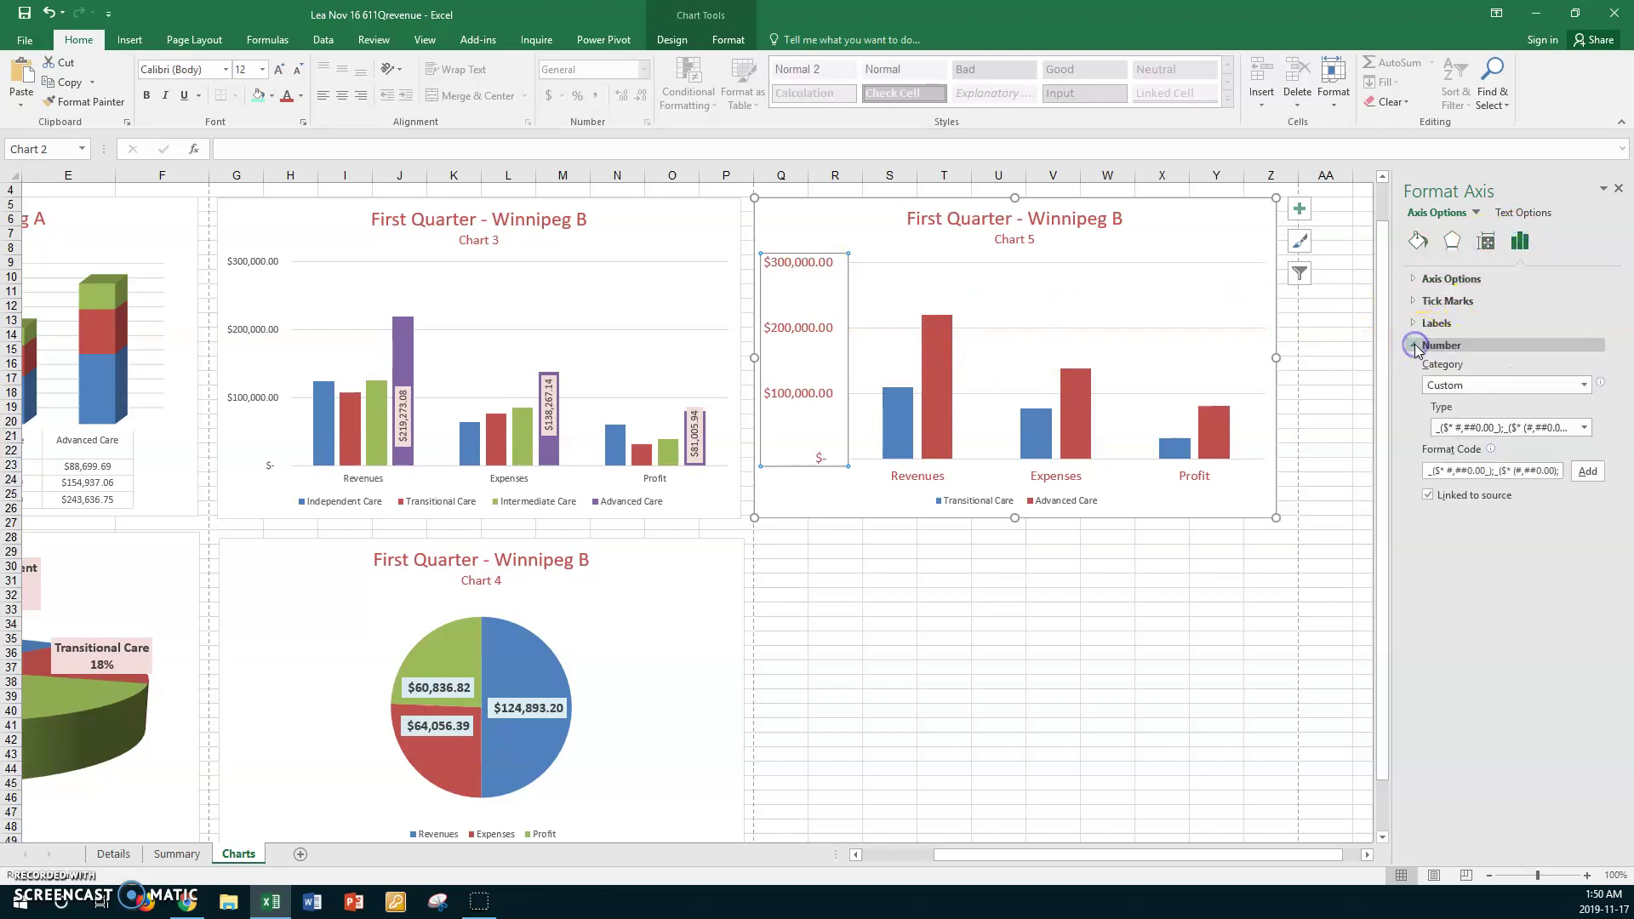
click(1581, 385)
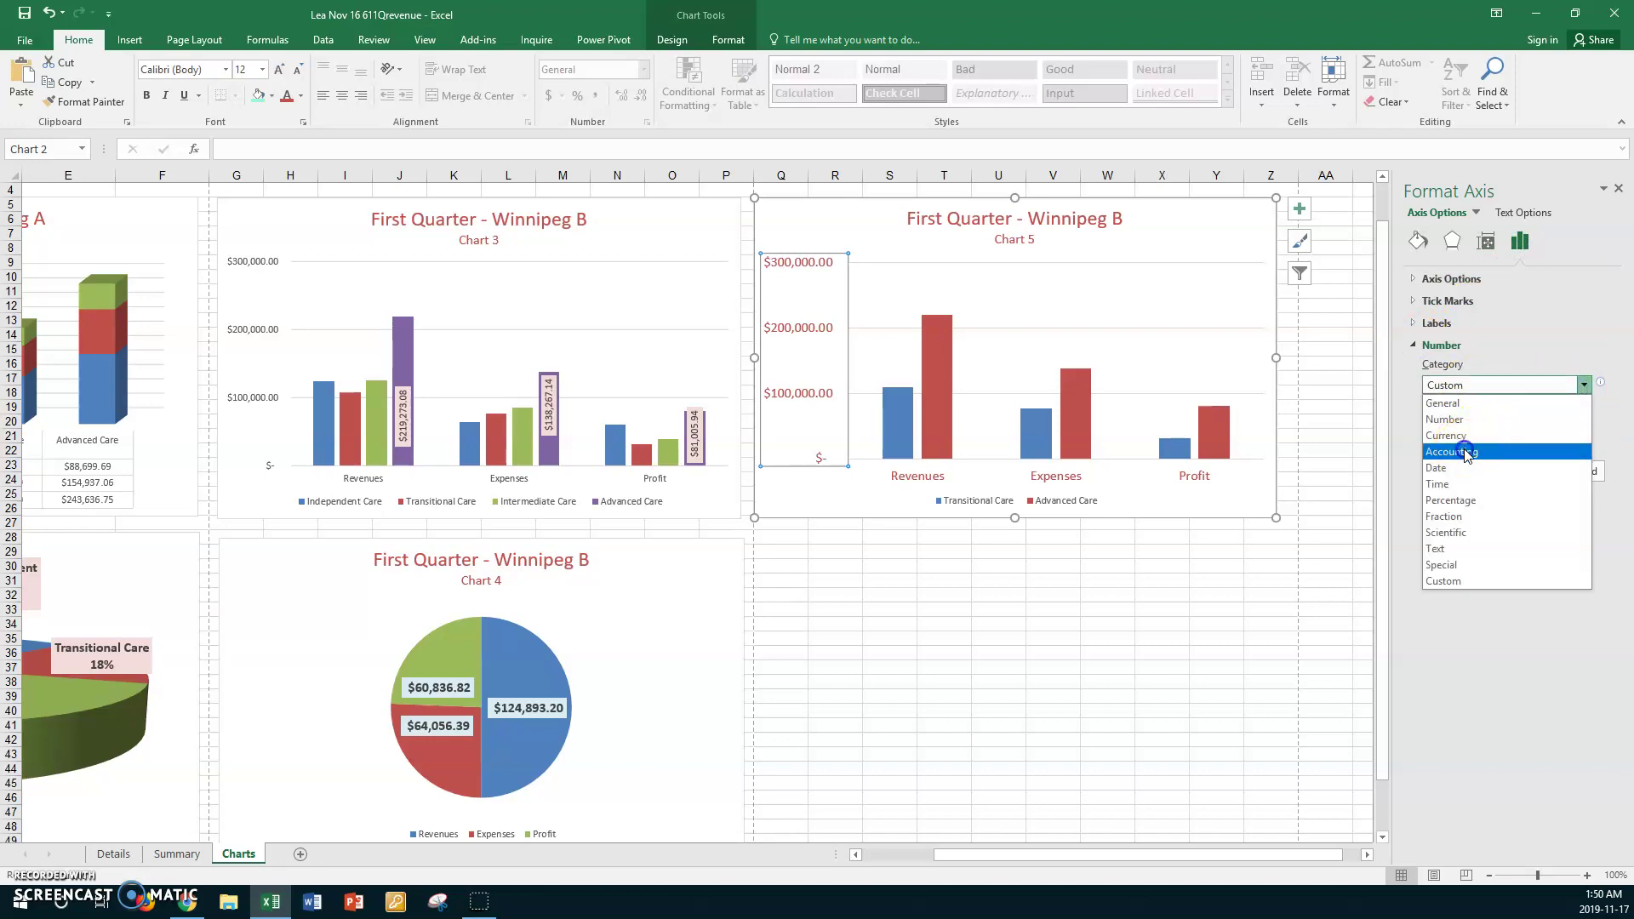
click(1471, 451)
click(1490, 413)
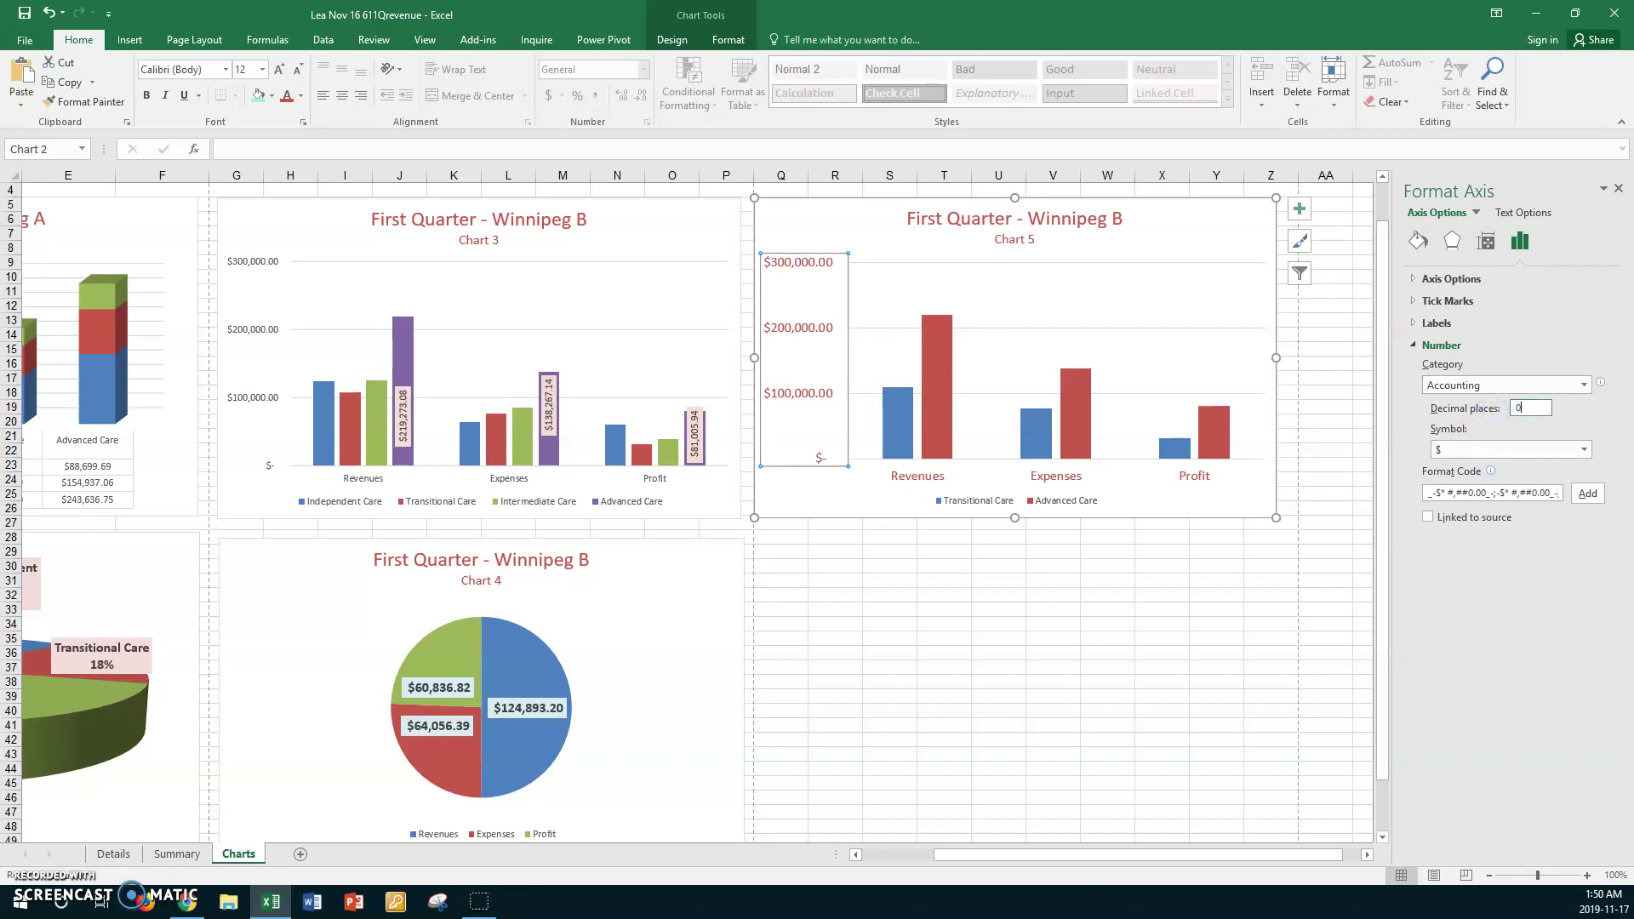
key(Return)
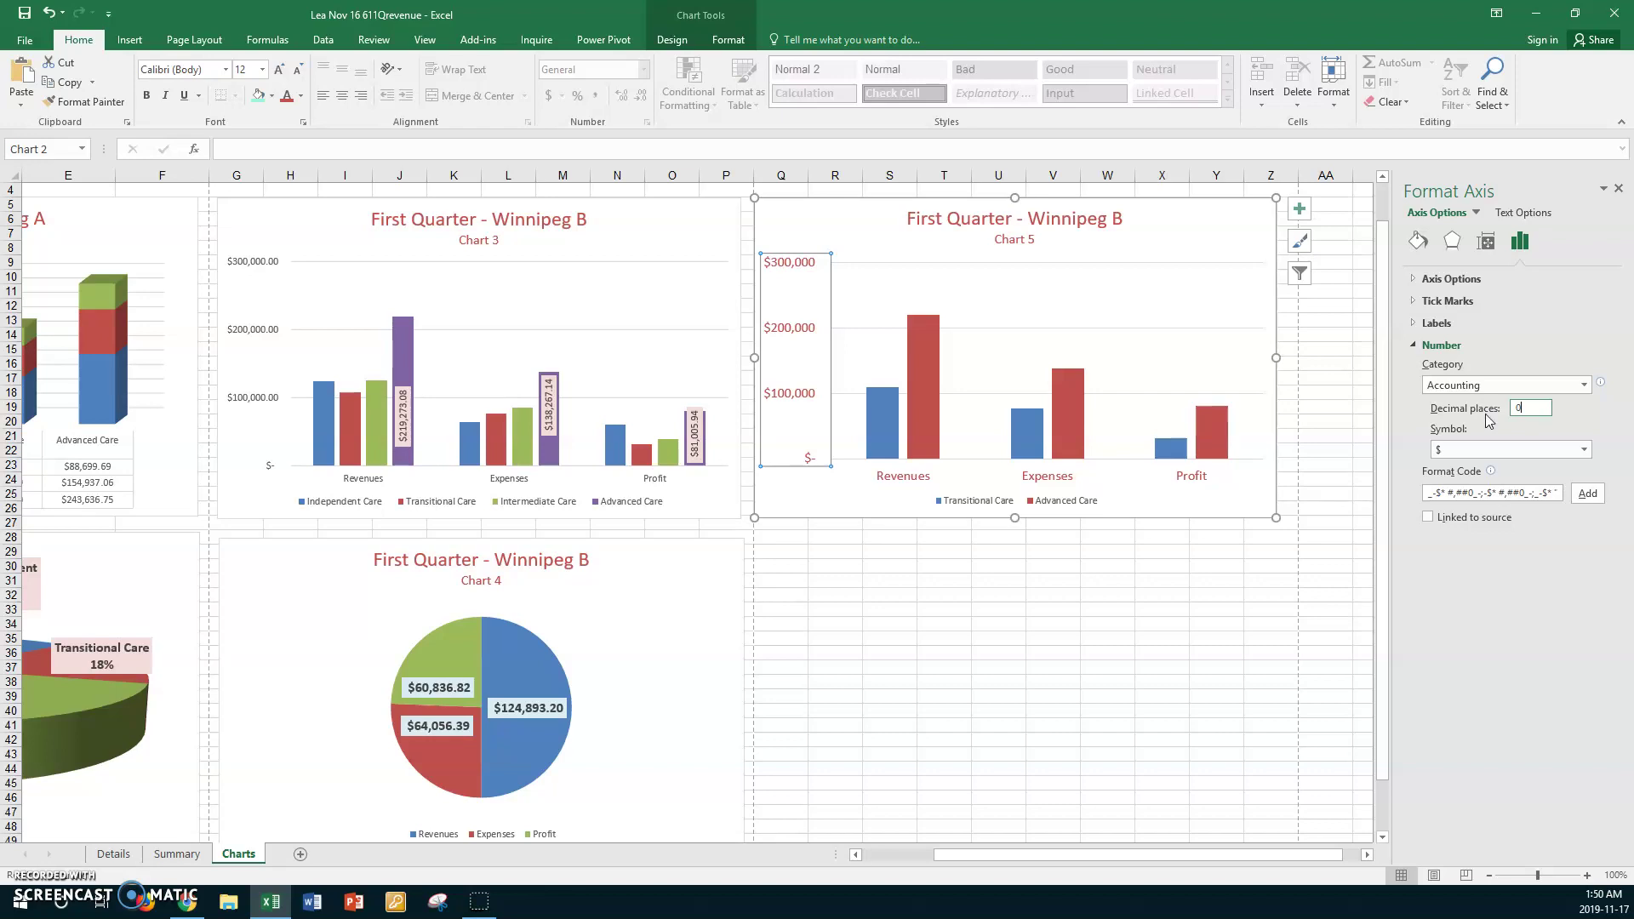
- Select Chart 5's major gridlines to show their formatting settings
click(1200, 270)
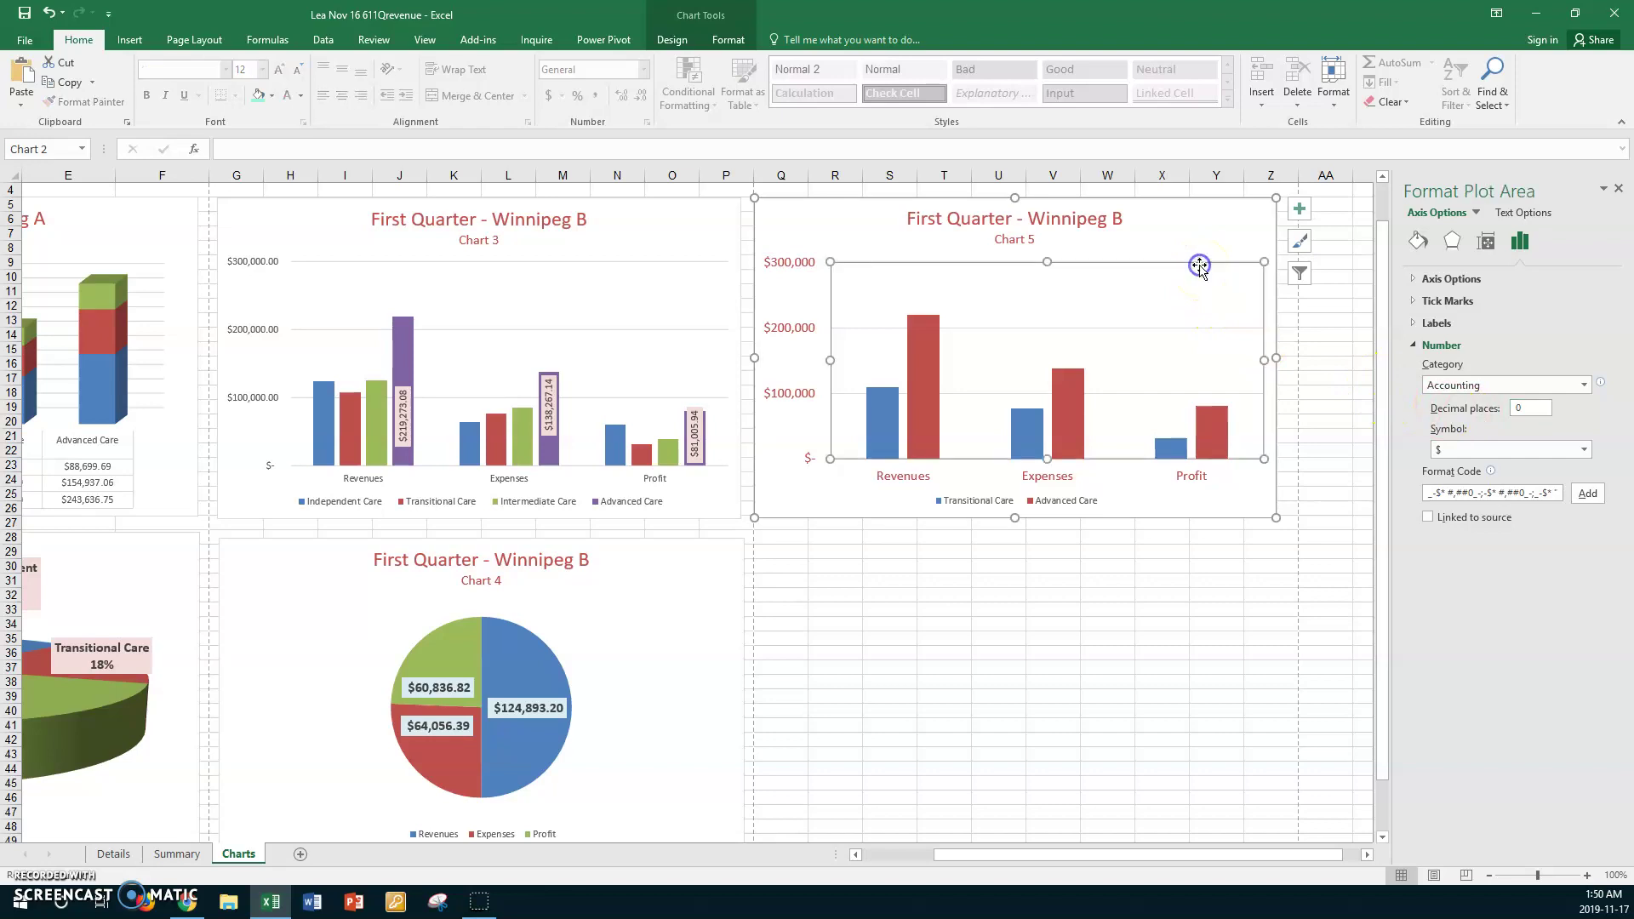
click(1187, 328)
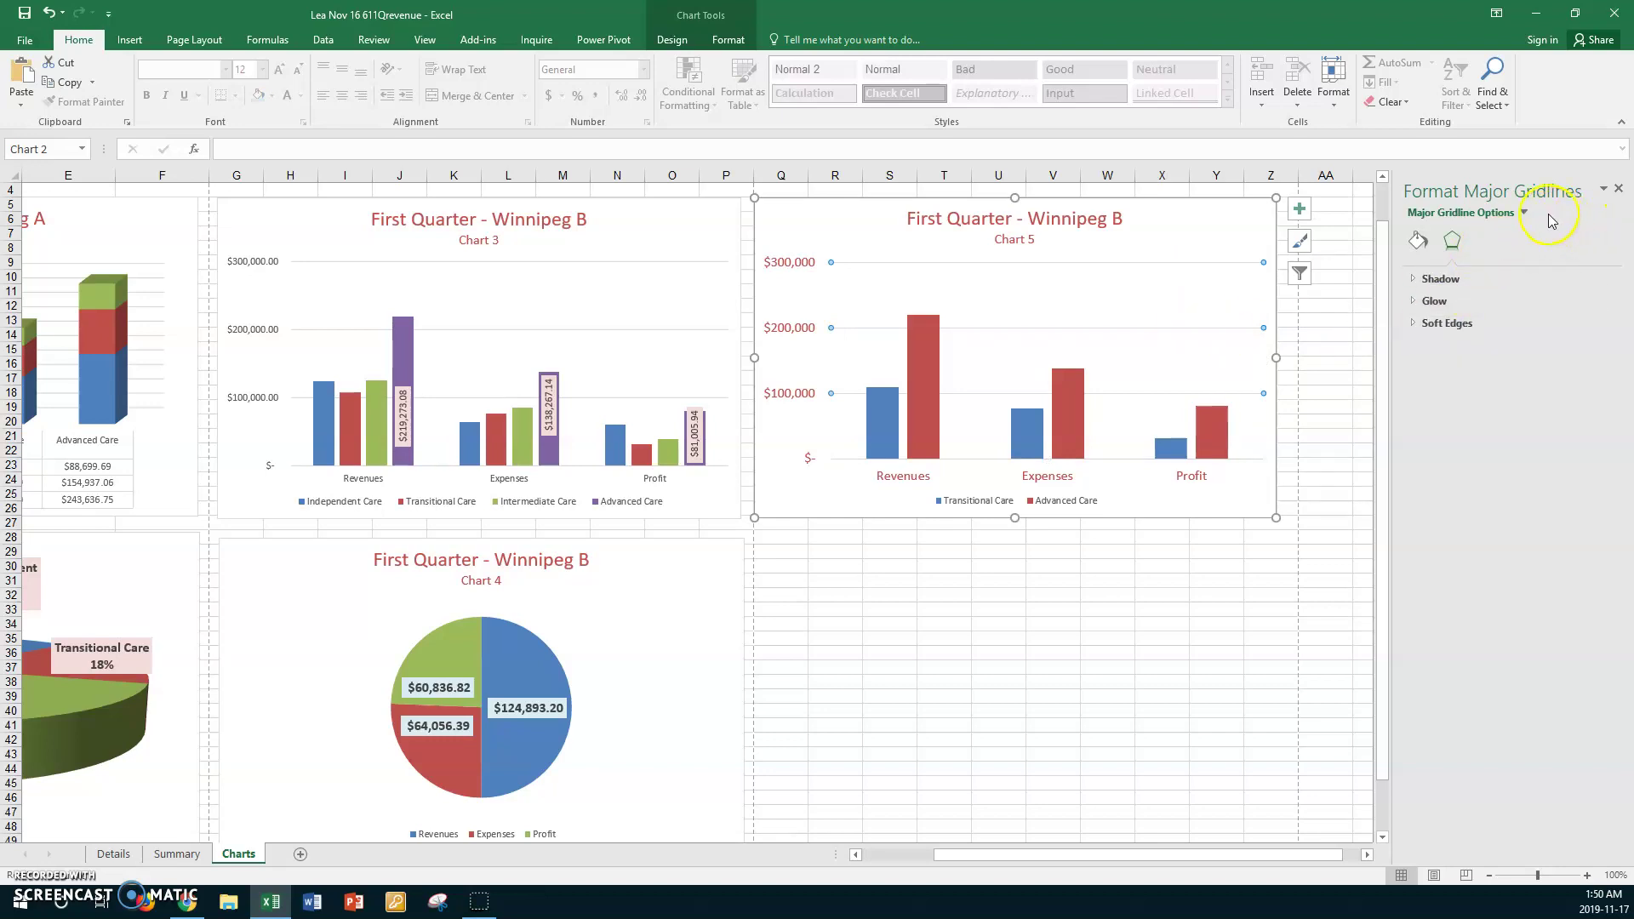
click(1523, 213)
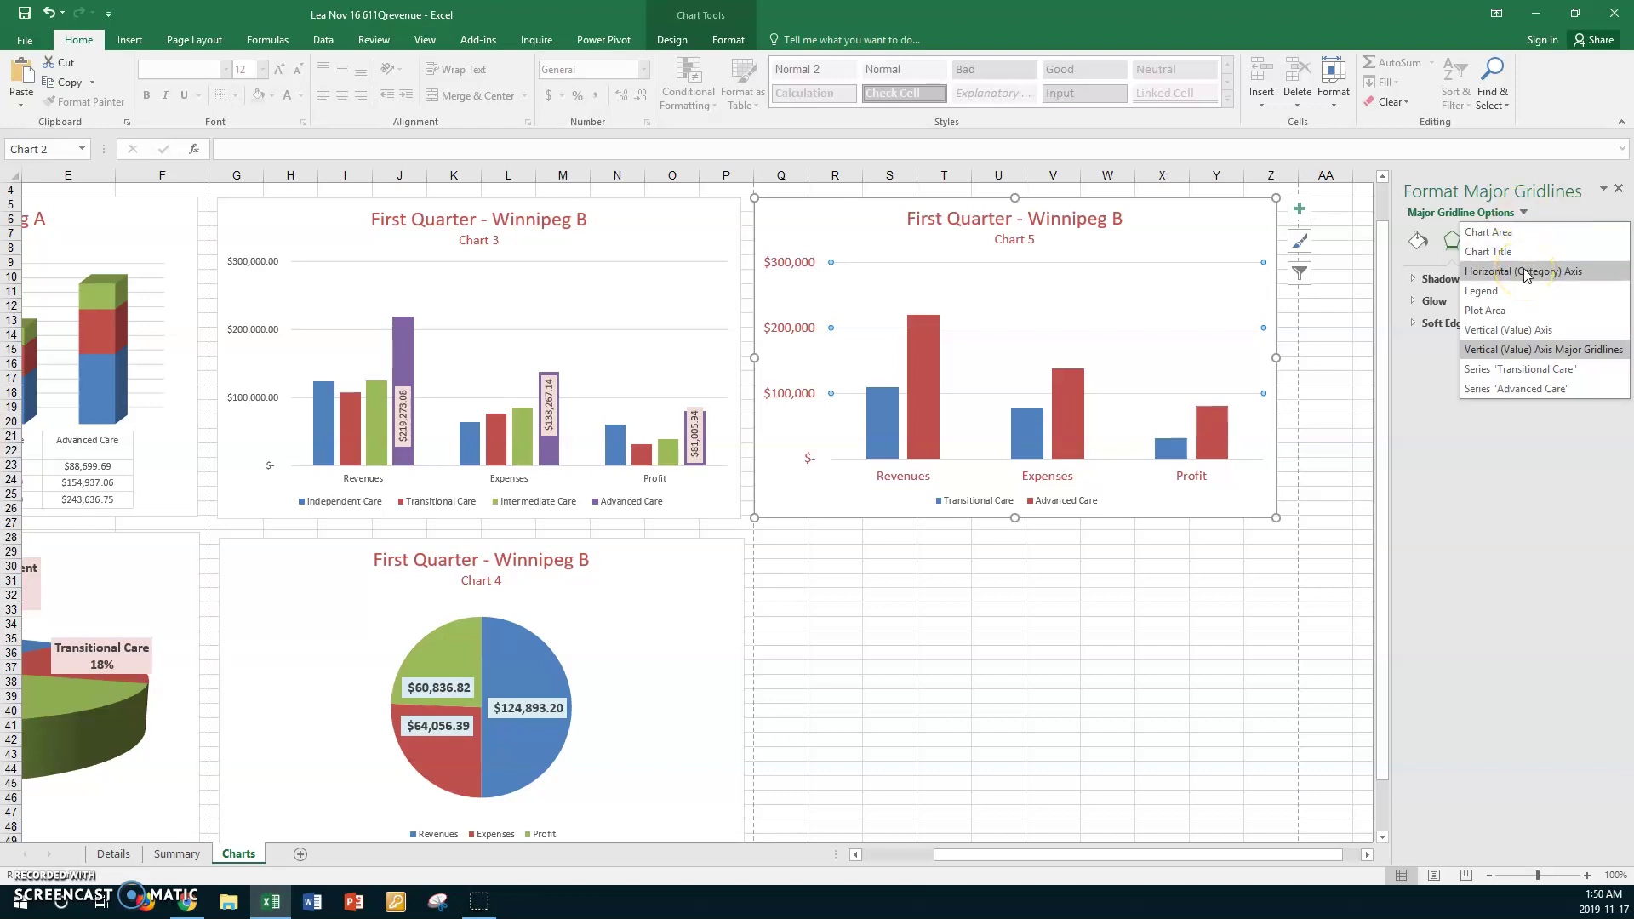
click(1159, 267)
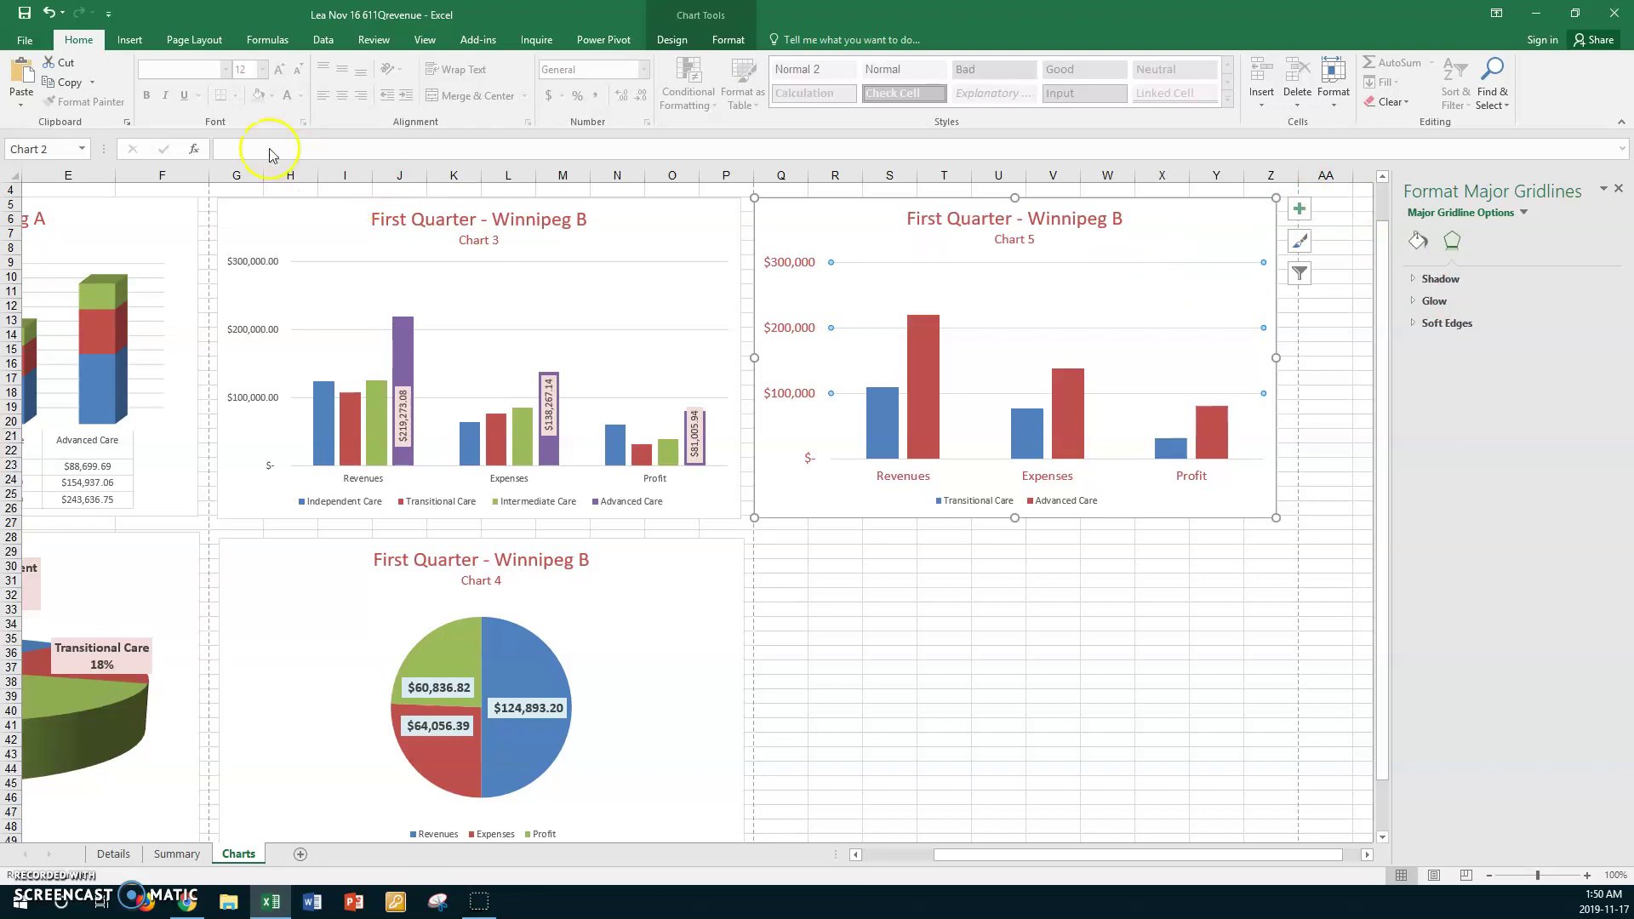
- Browse the chart element selection list and Add Chart Element axis and gridline menus without changes
click(726, 40)
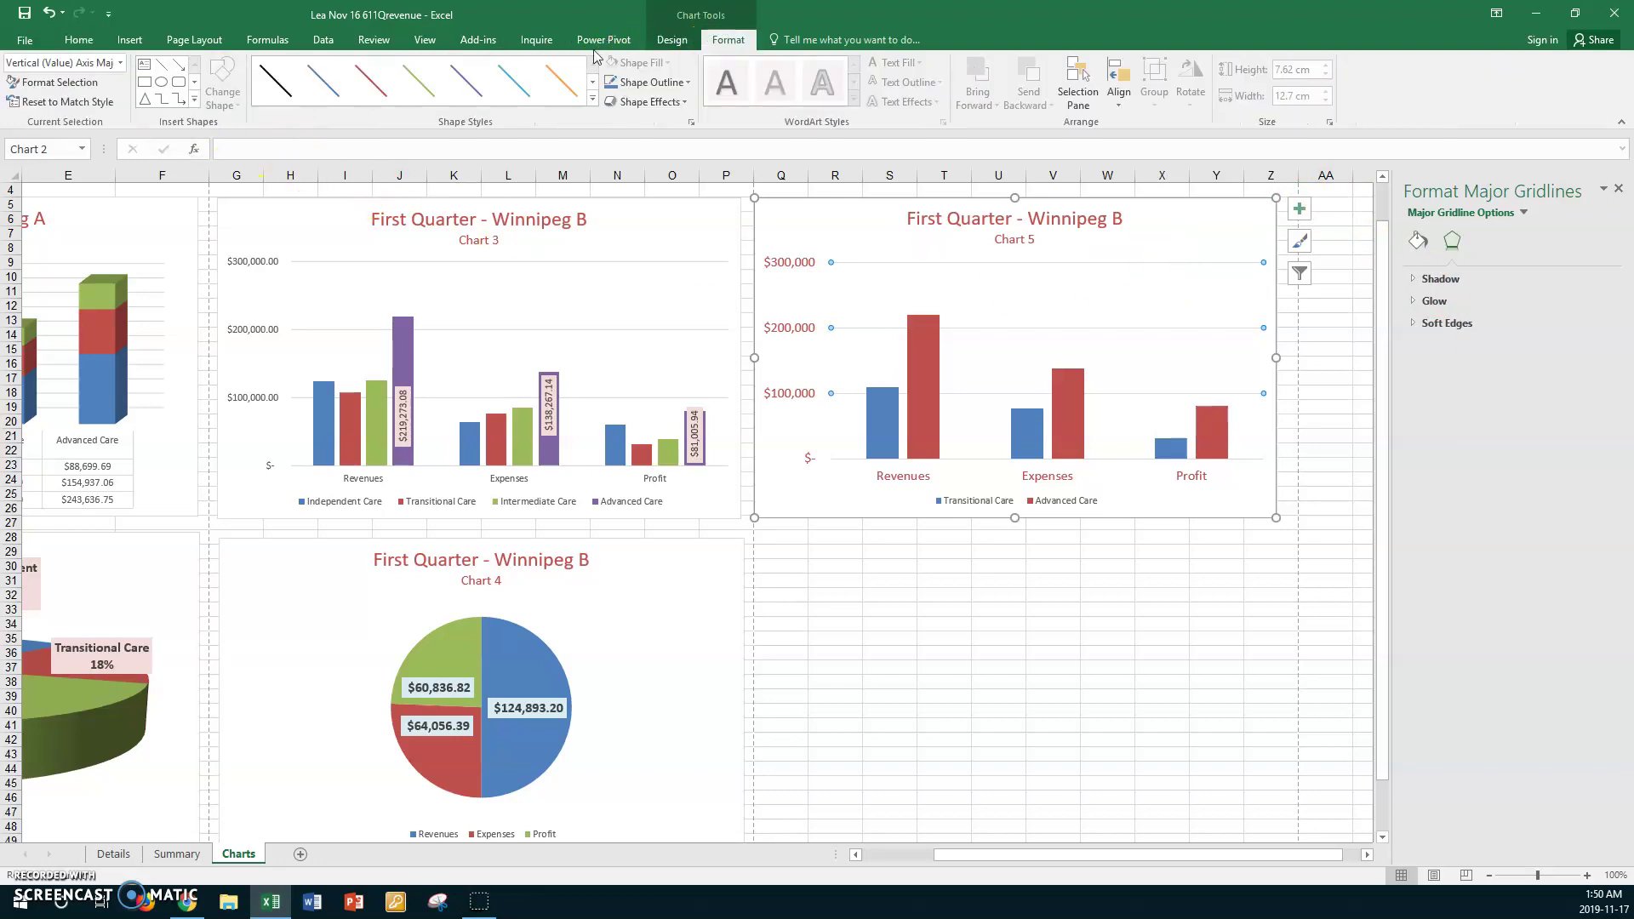
click(120, 63)
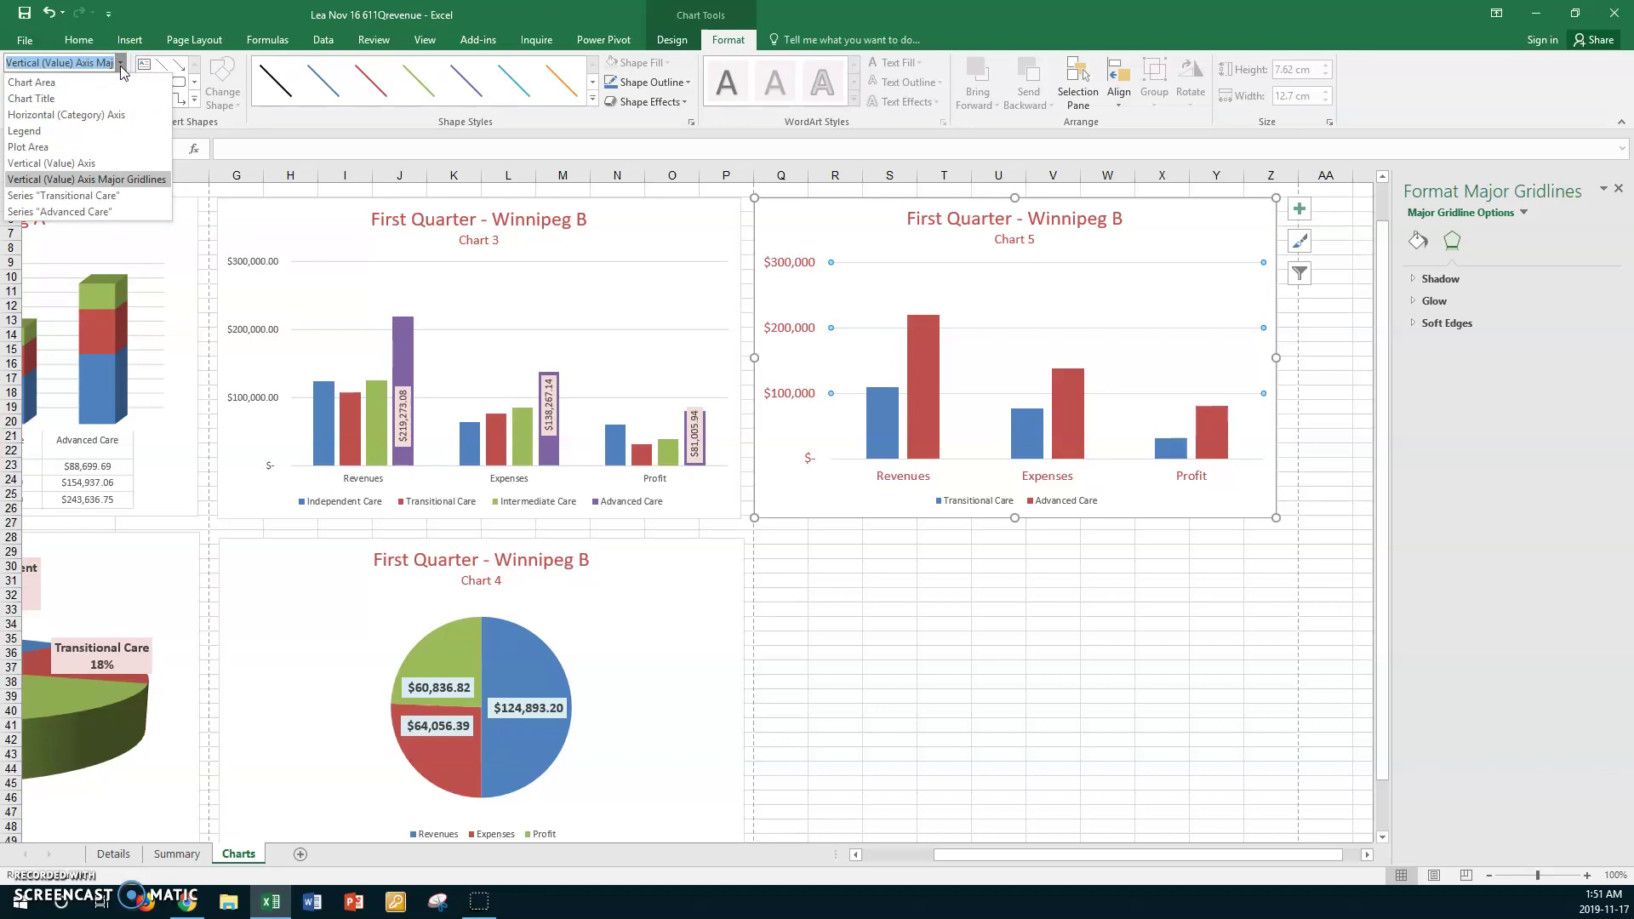
click(111, 115)
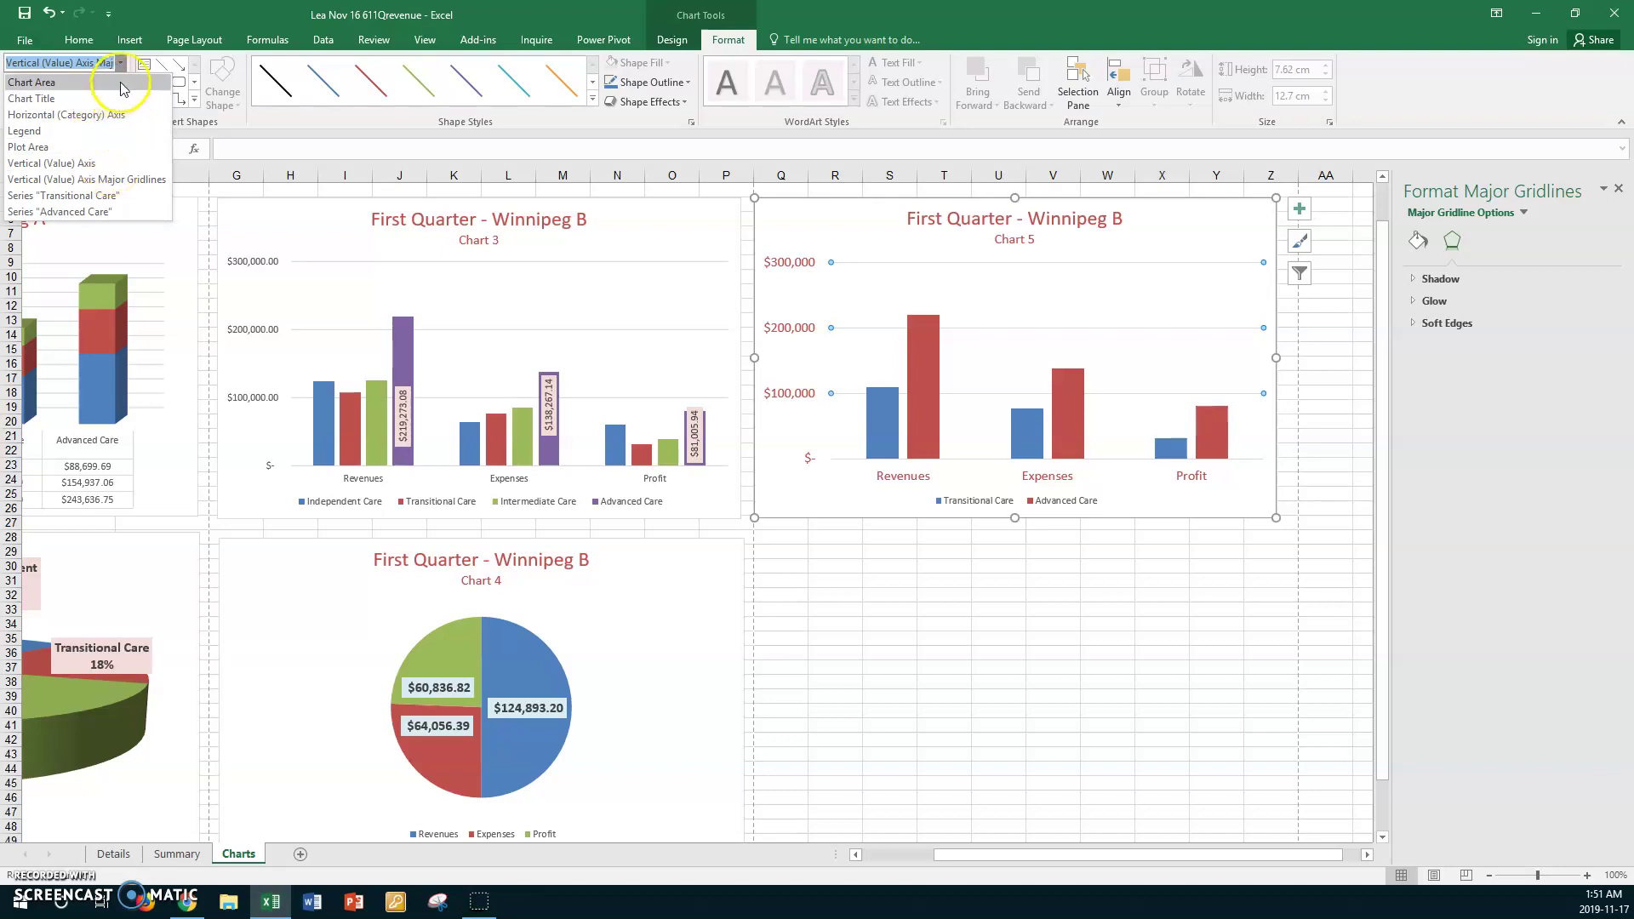
click(659, 38)
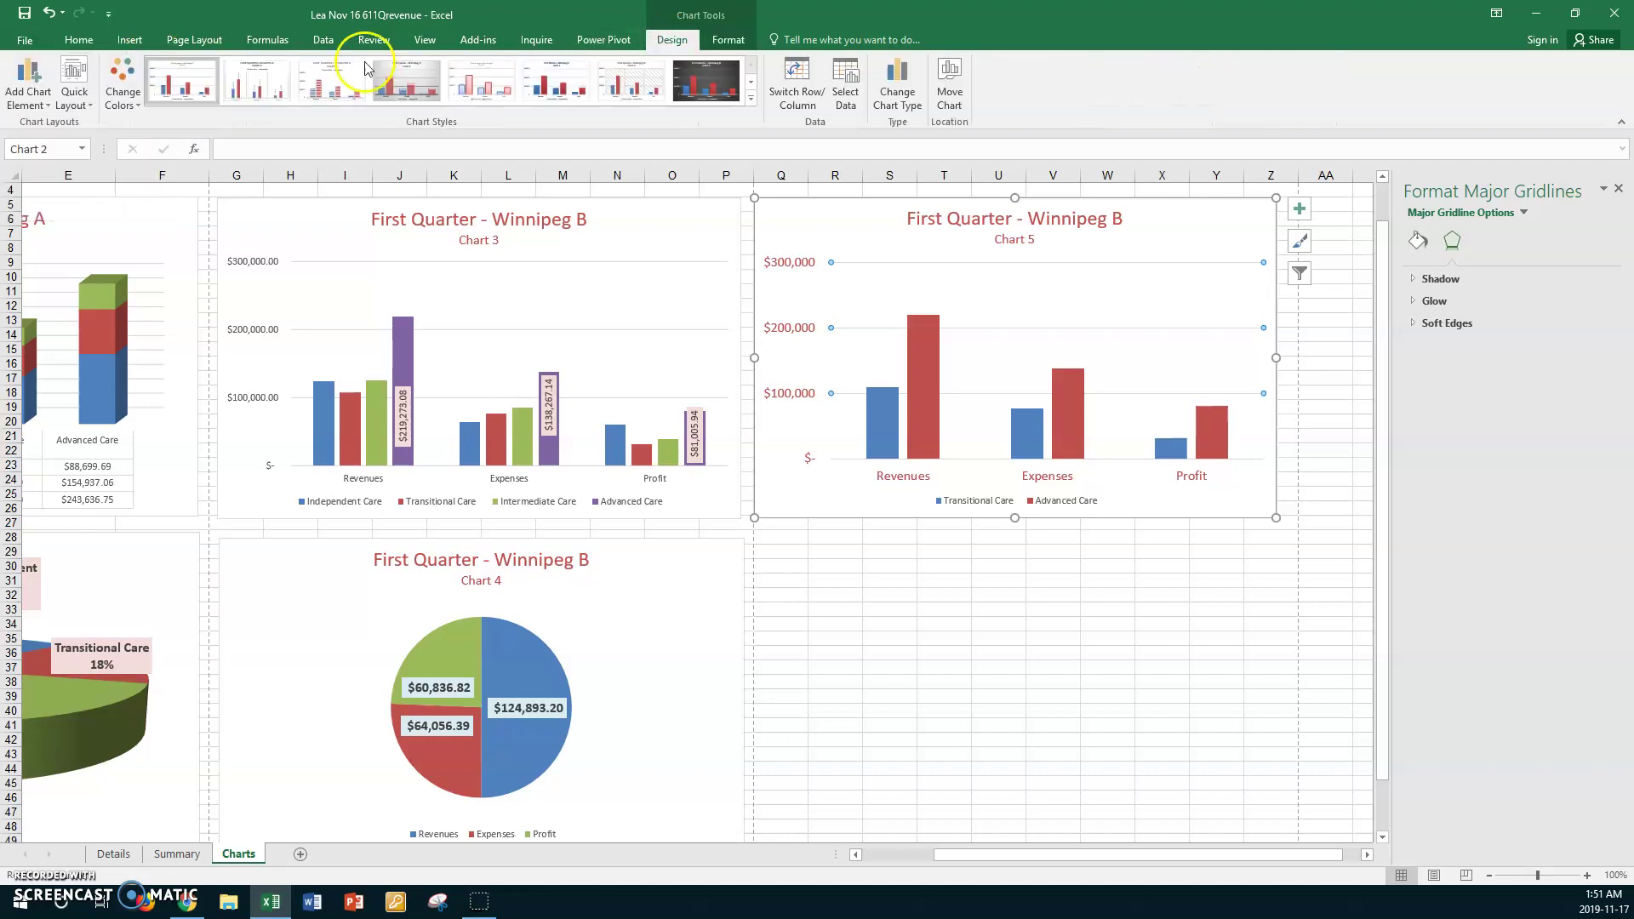
click(43, 98)
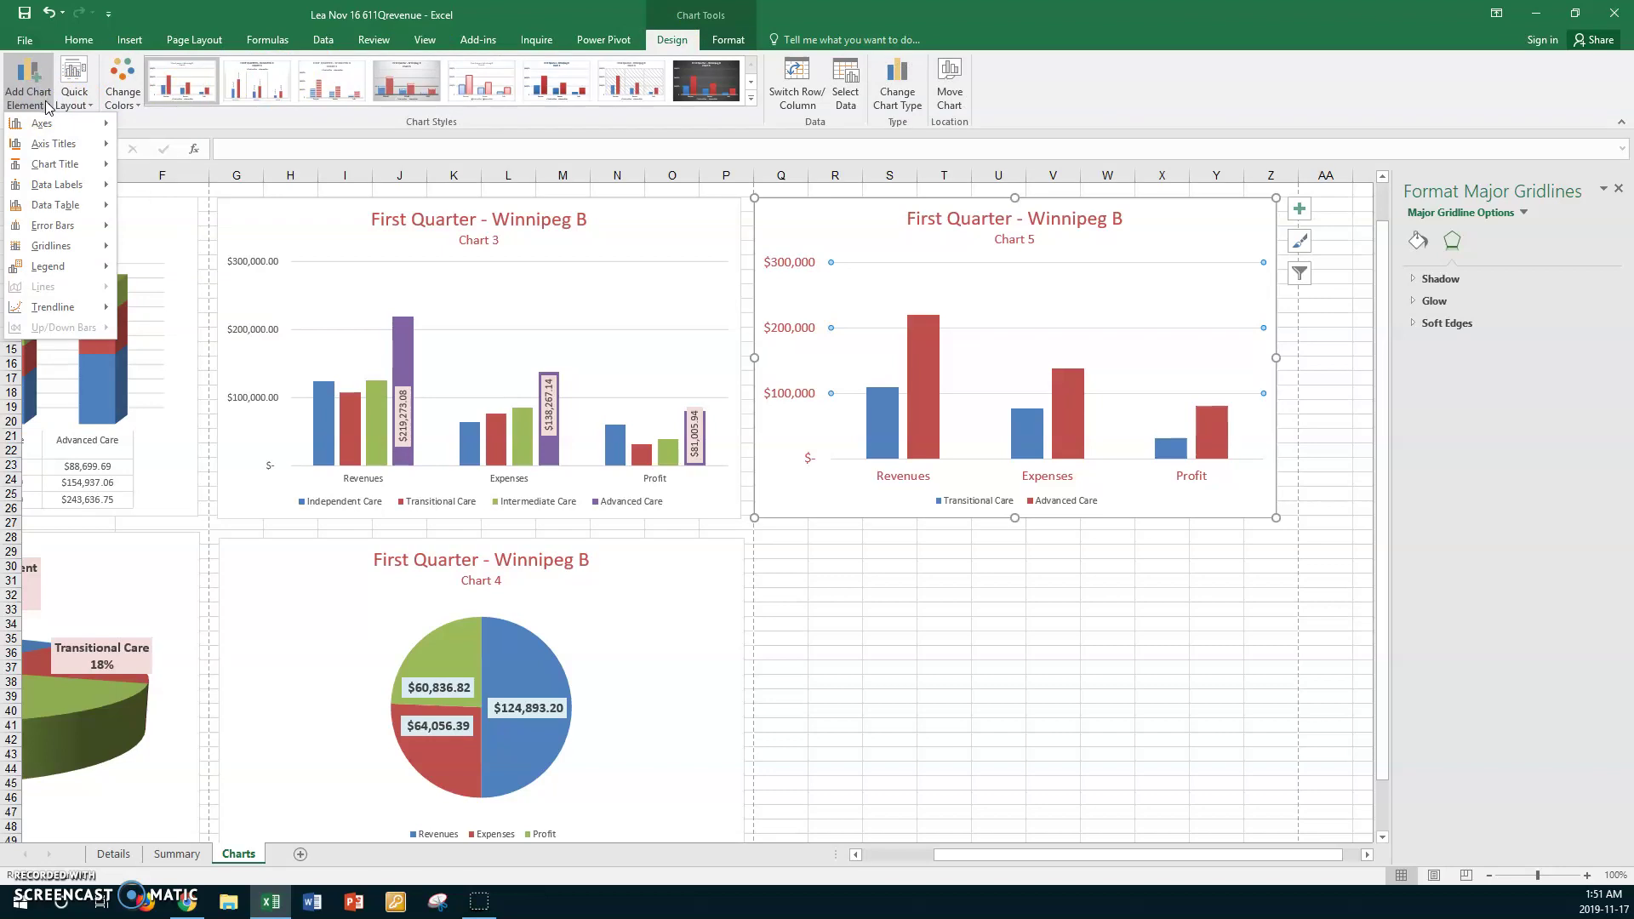
click(51, 124)
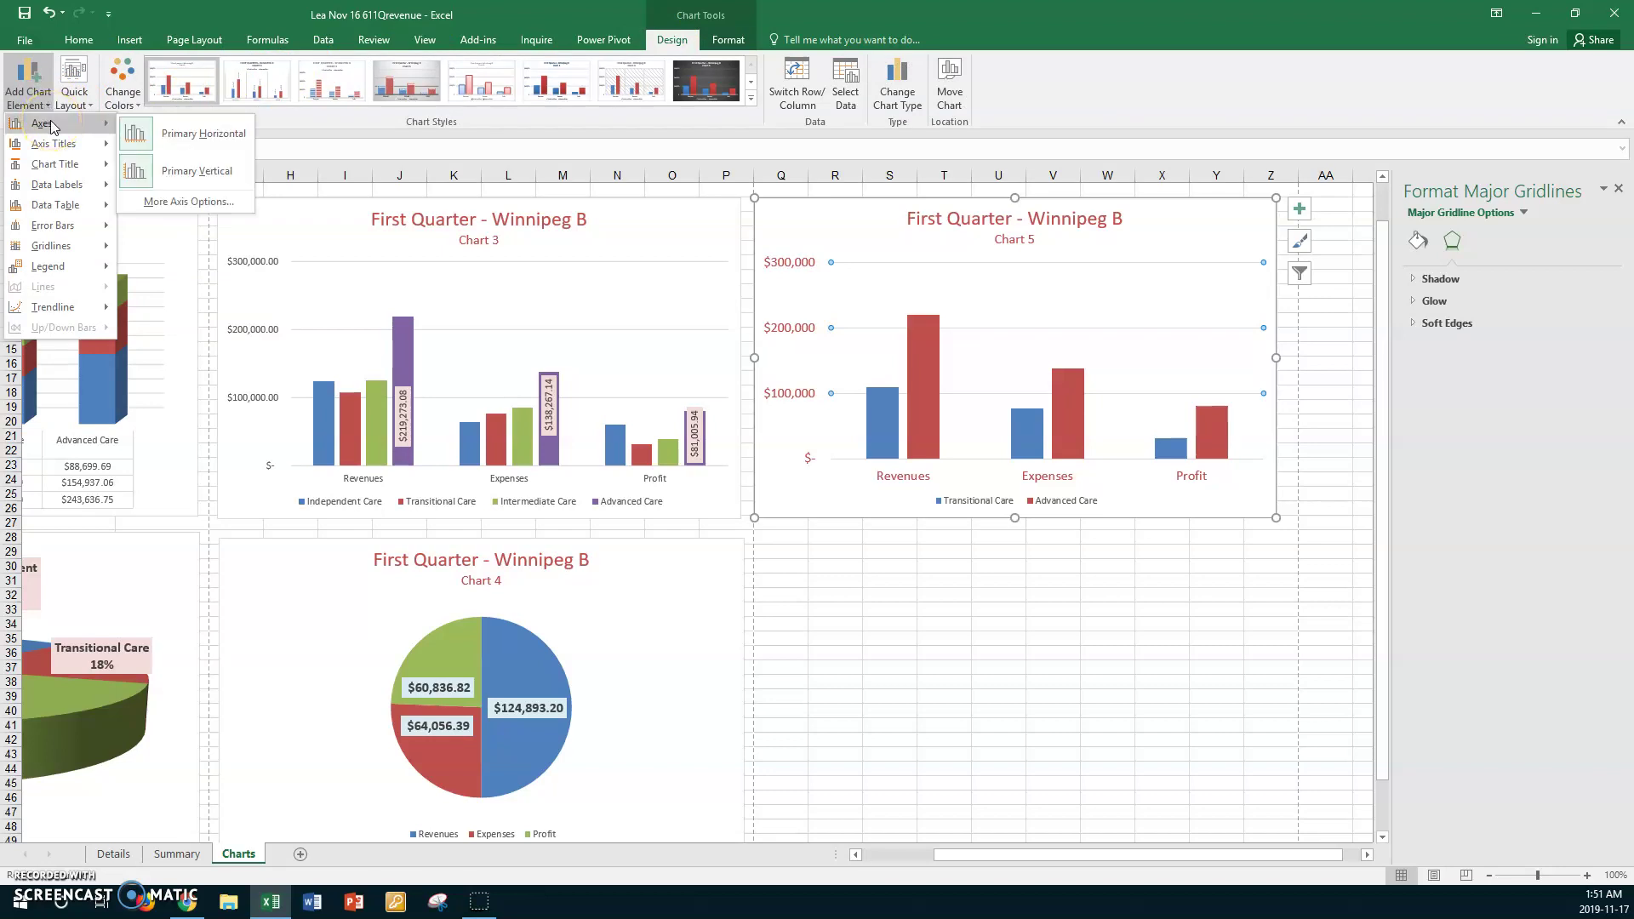
click(51, 246)
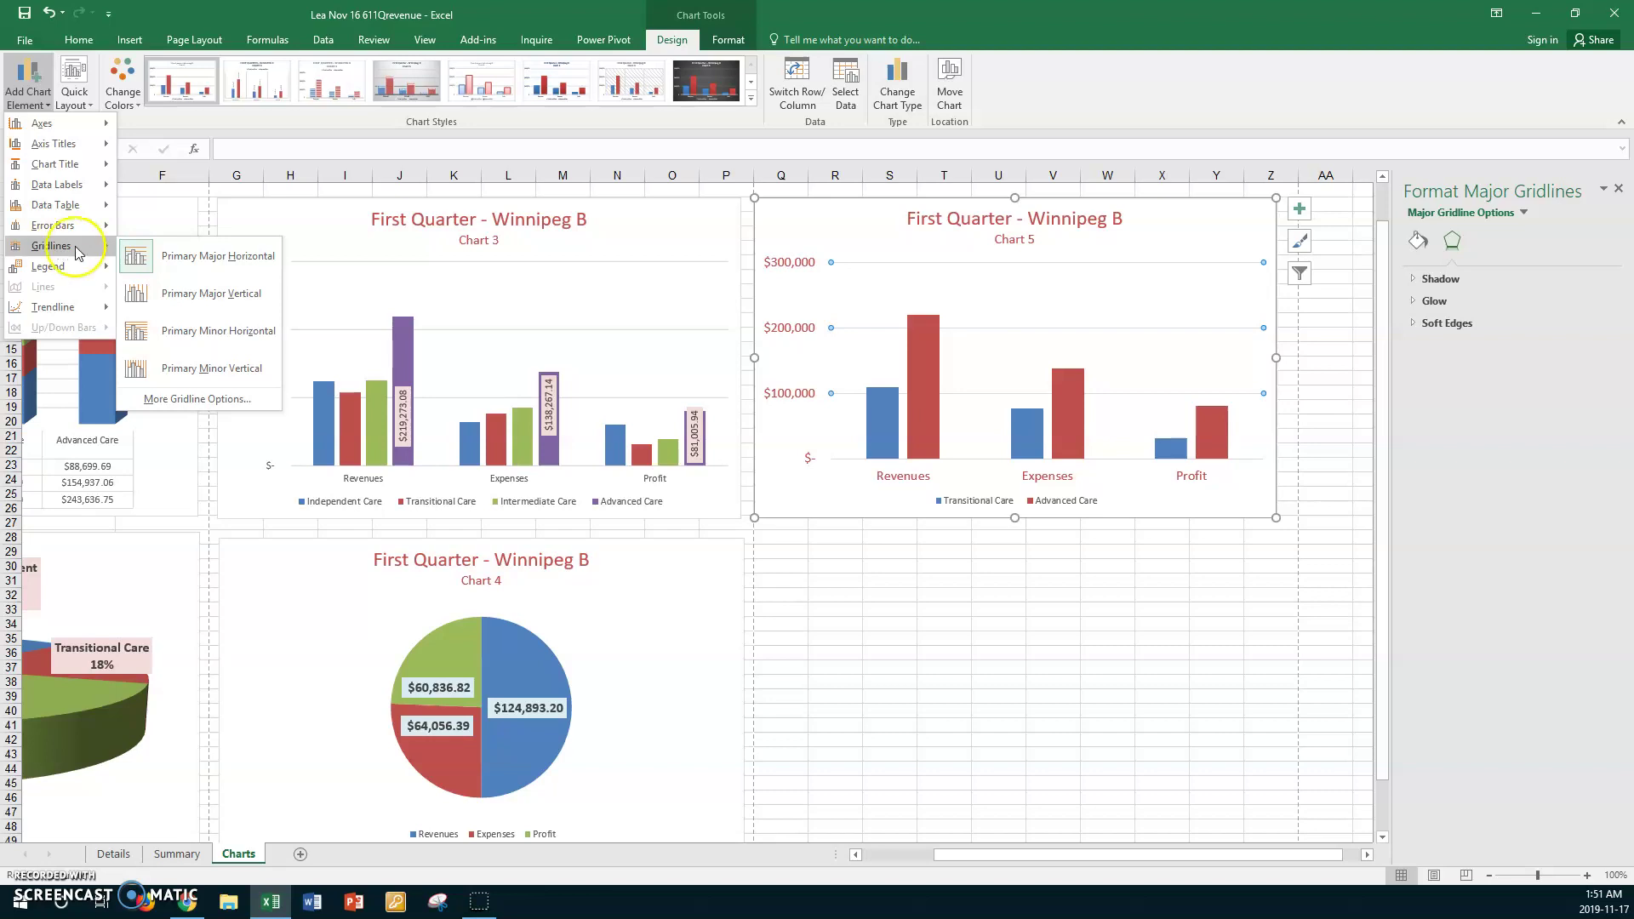
click(1076, 267)
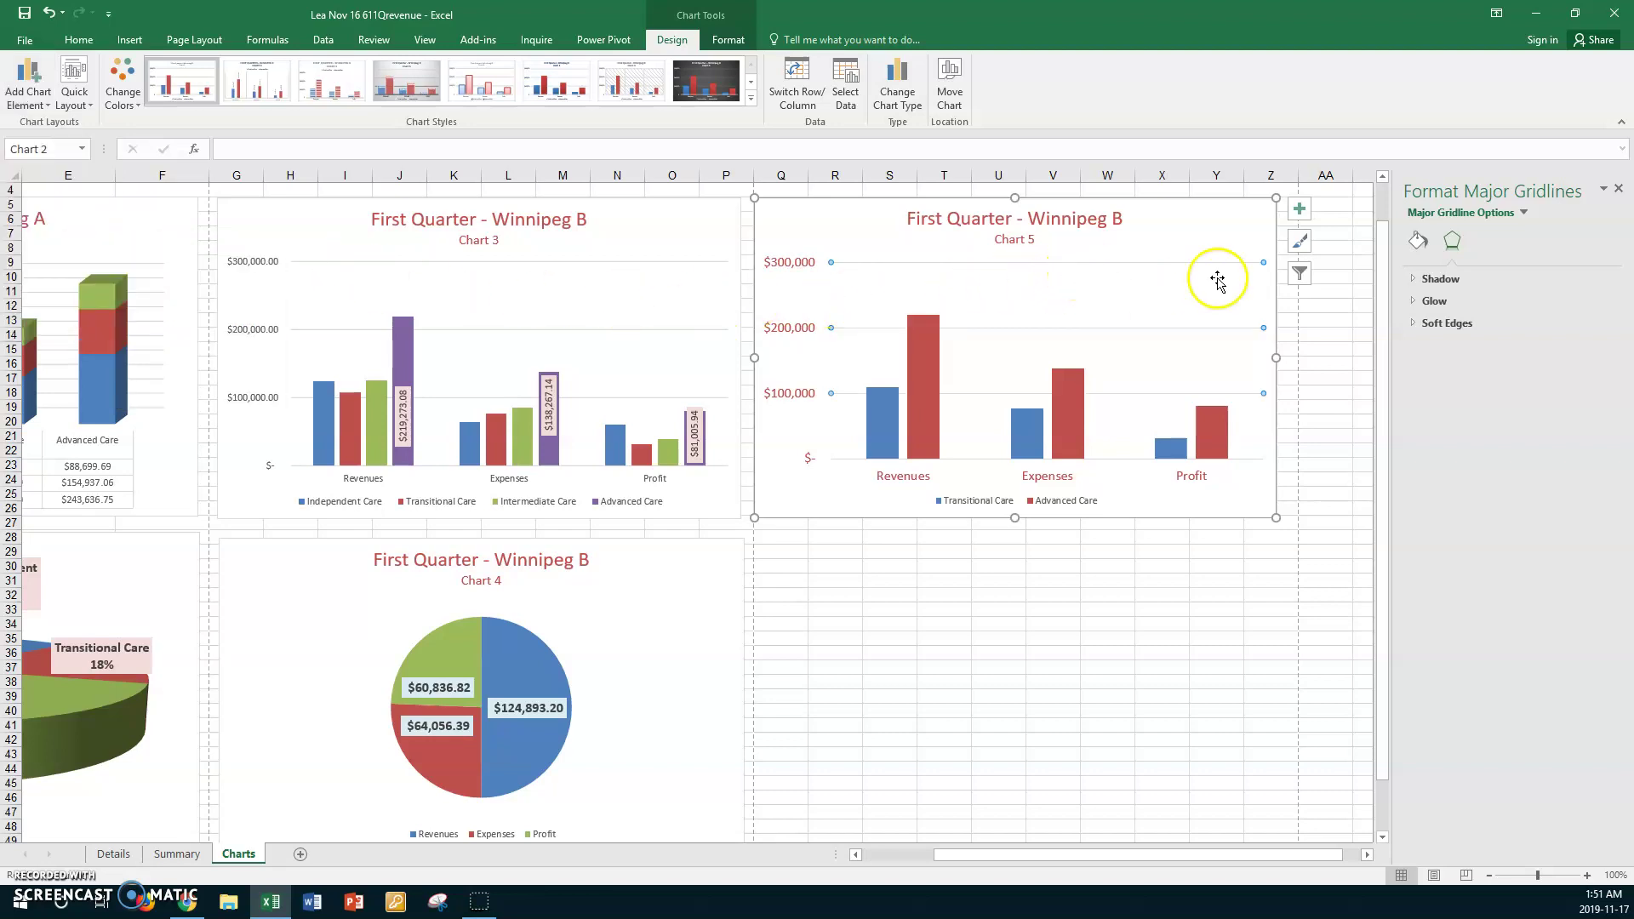
- Give the major gridlines a solid line with Dash type and red colour
click(1418, 243)
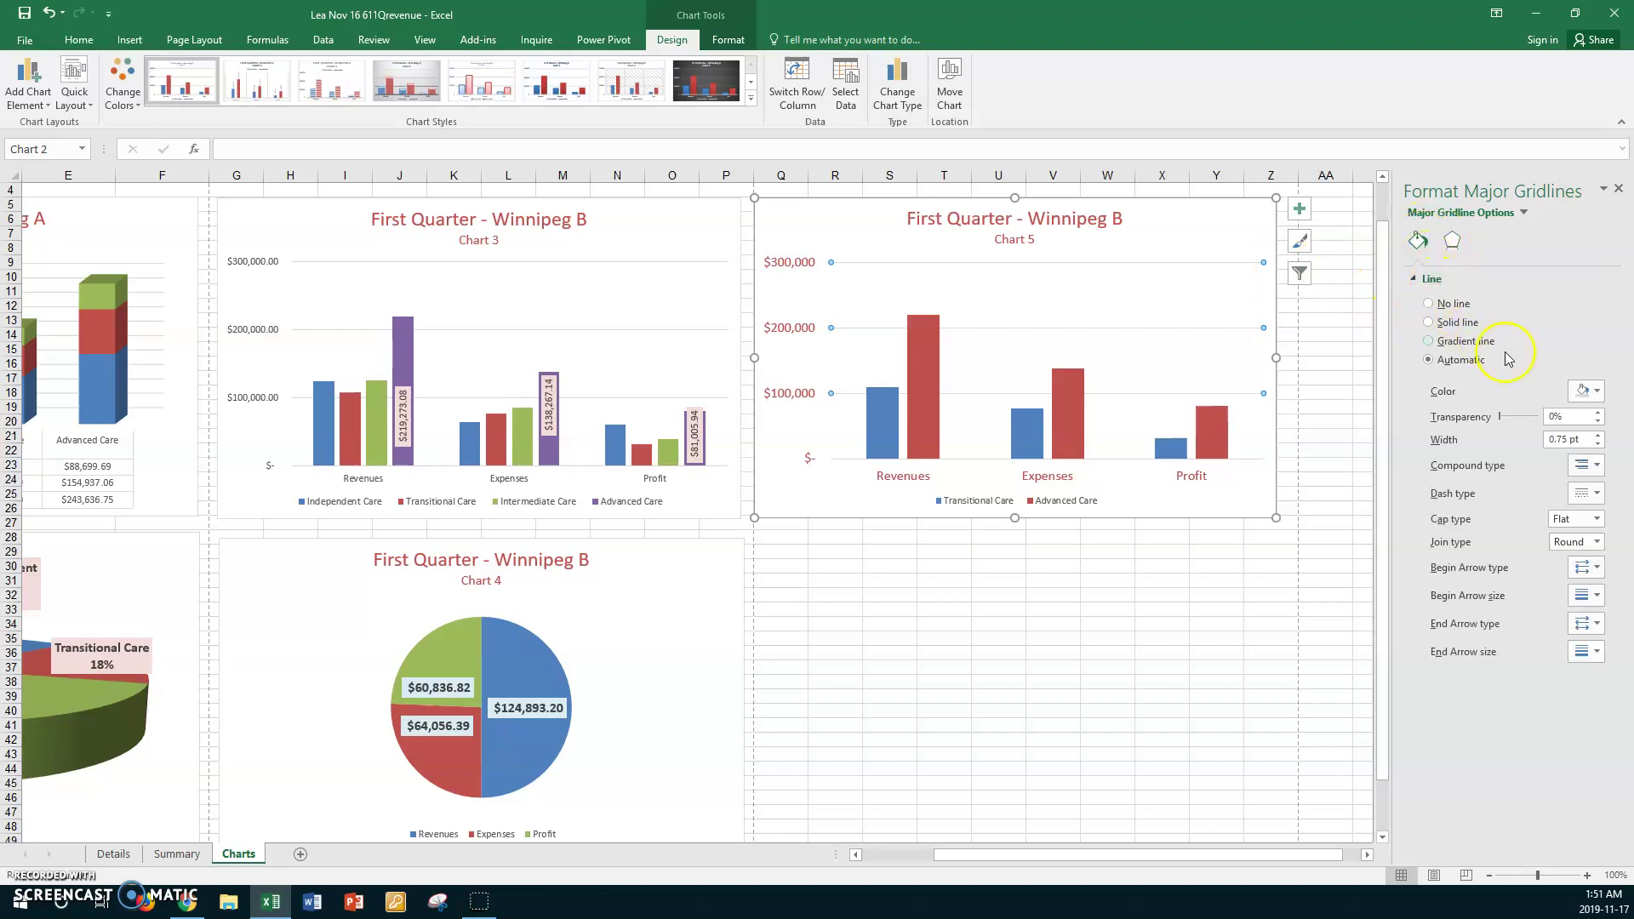
click(1597, 393)
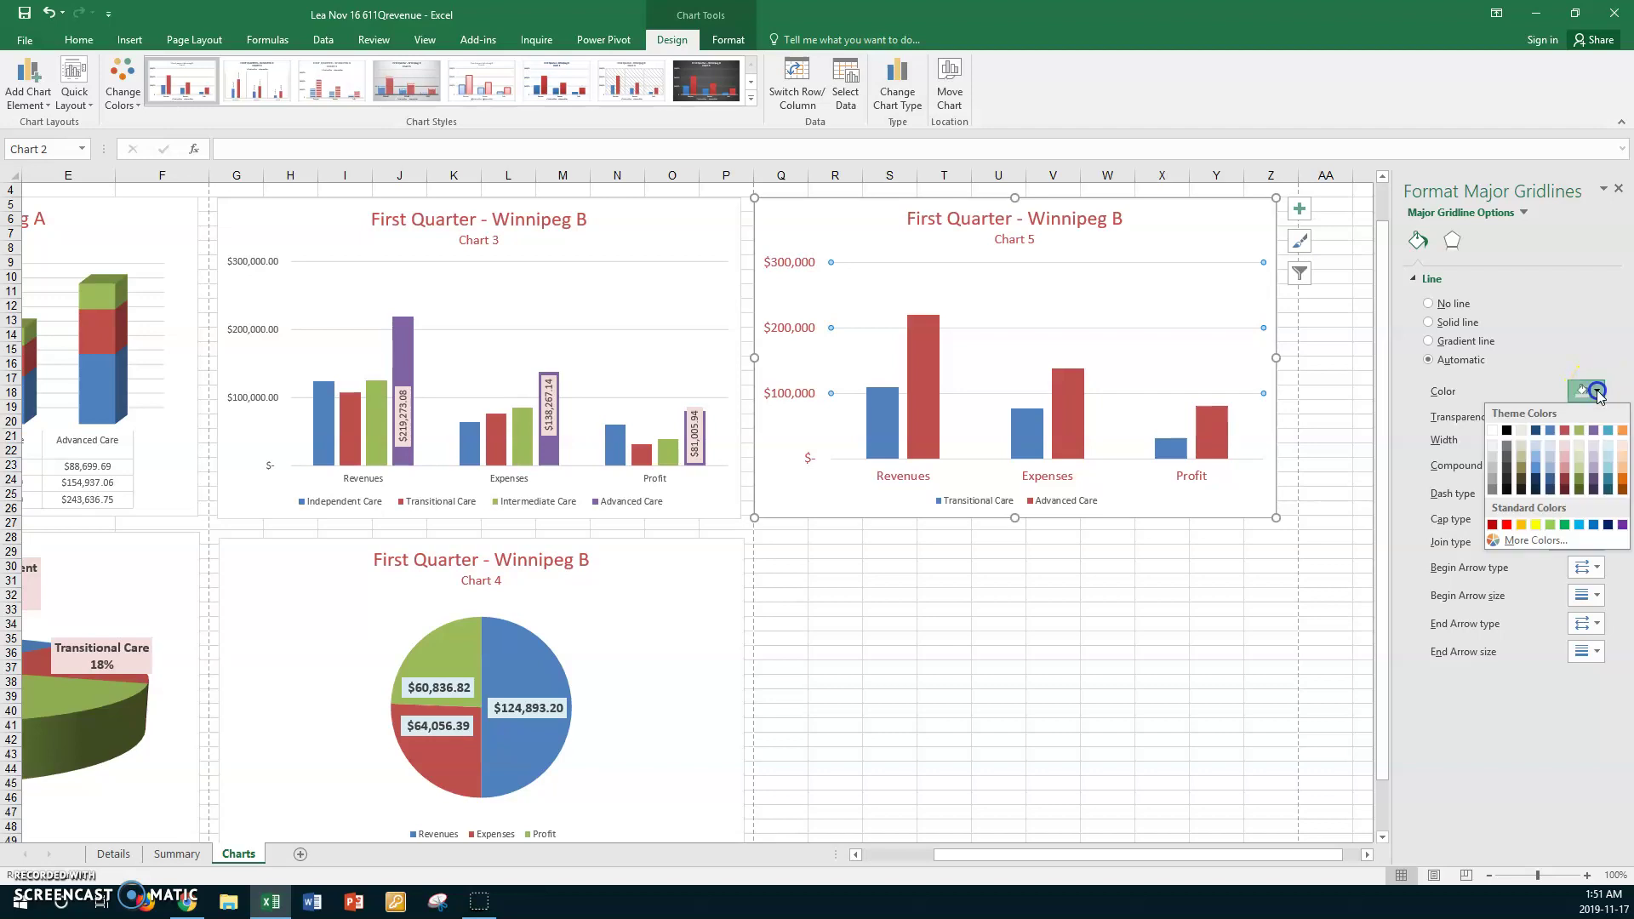
click(1565, 445)
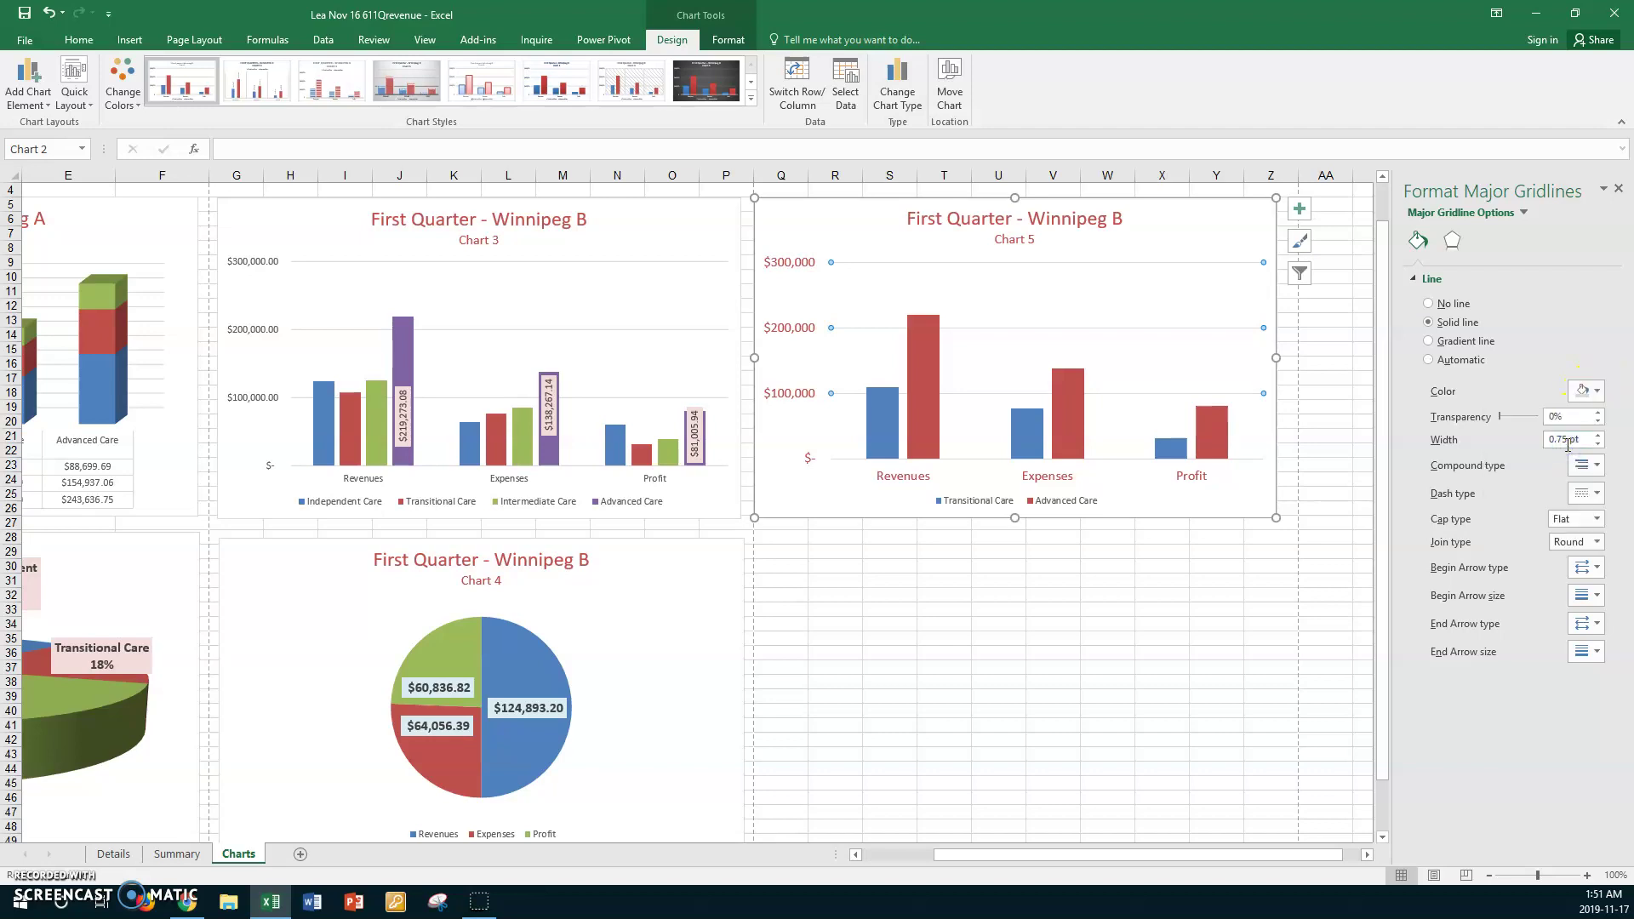
click(1596, 493)
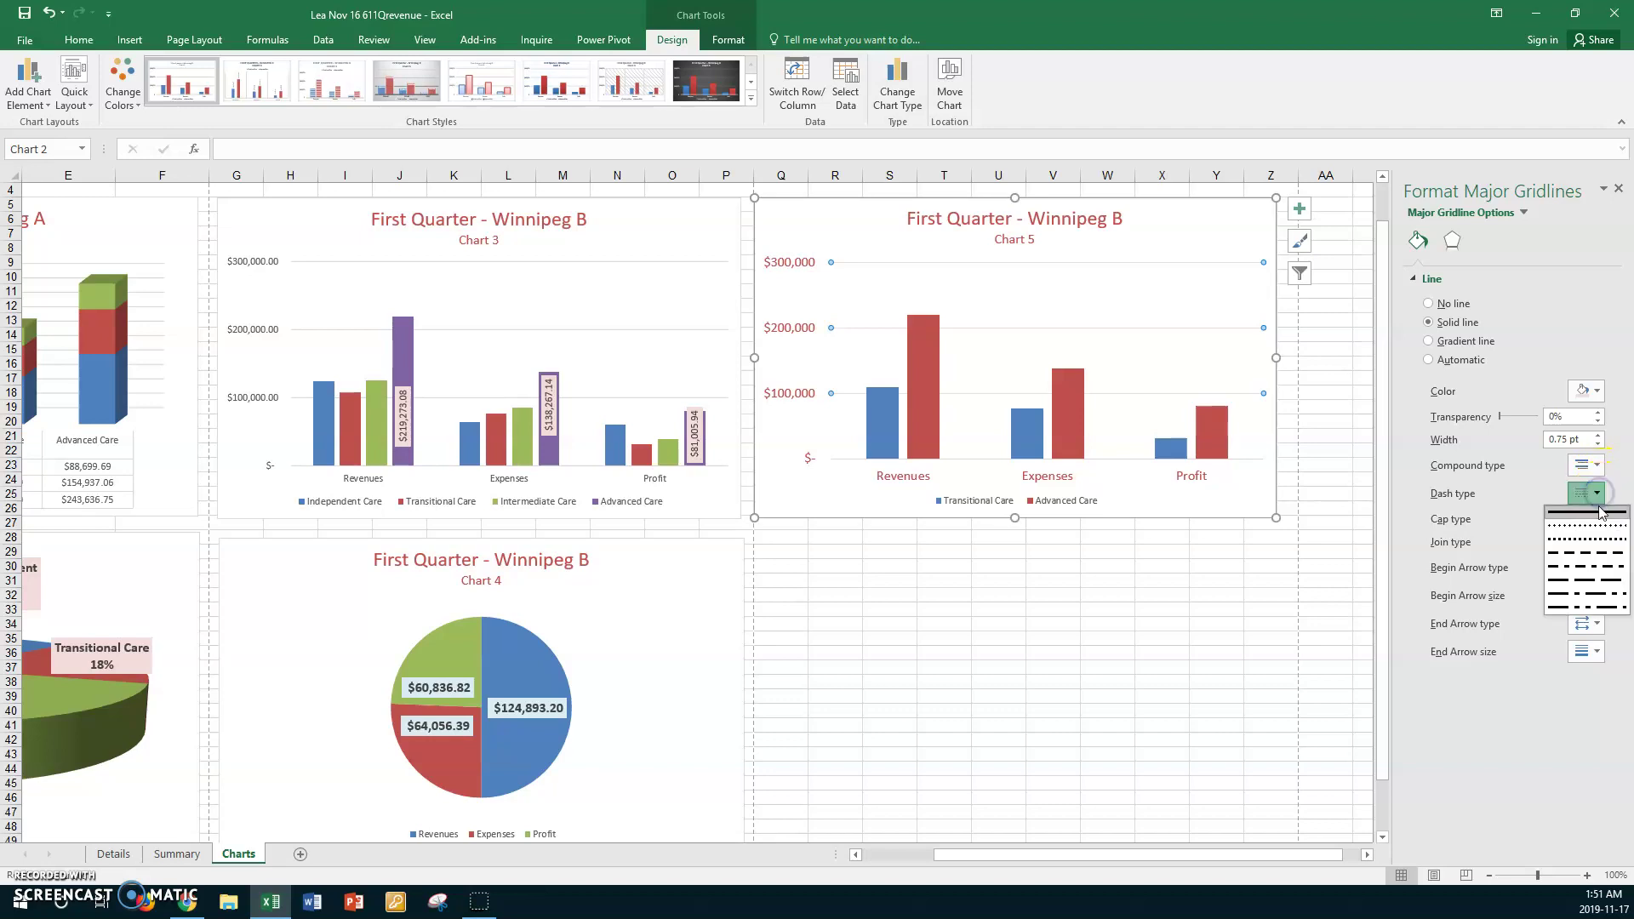
click(1584, 552)
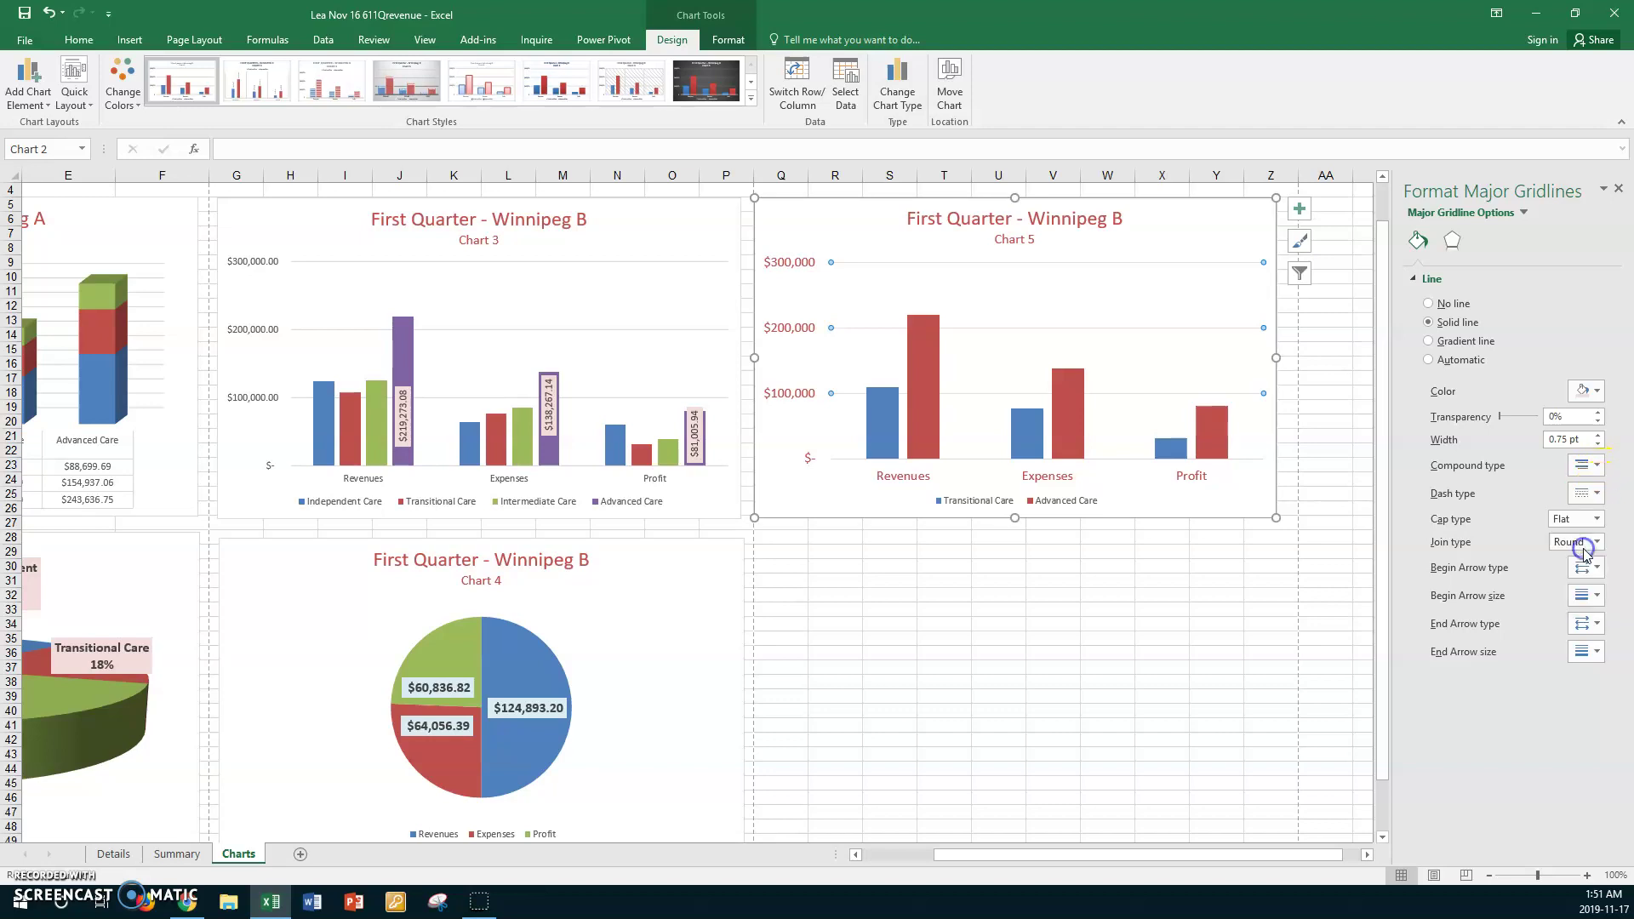
click(1588, 391)
click(1568, 429)
click(50, 105)
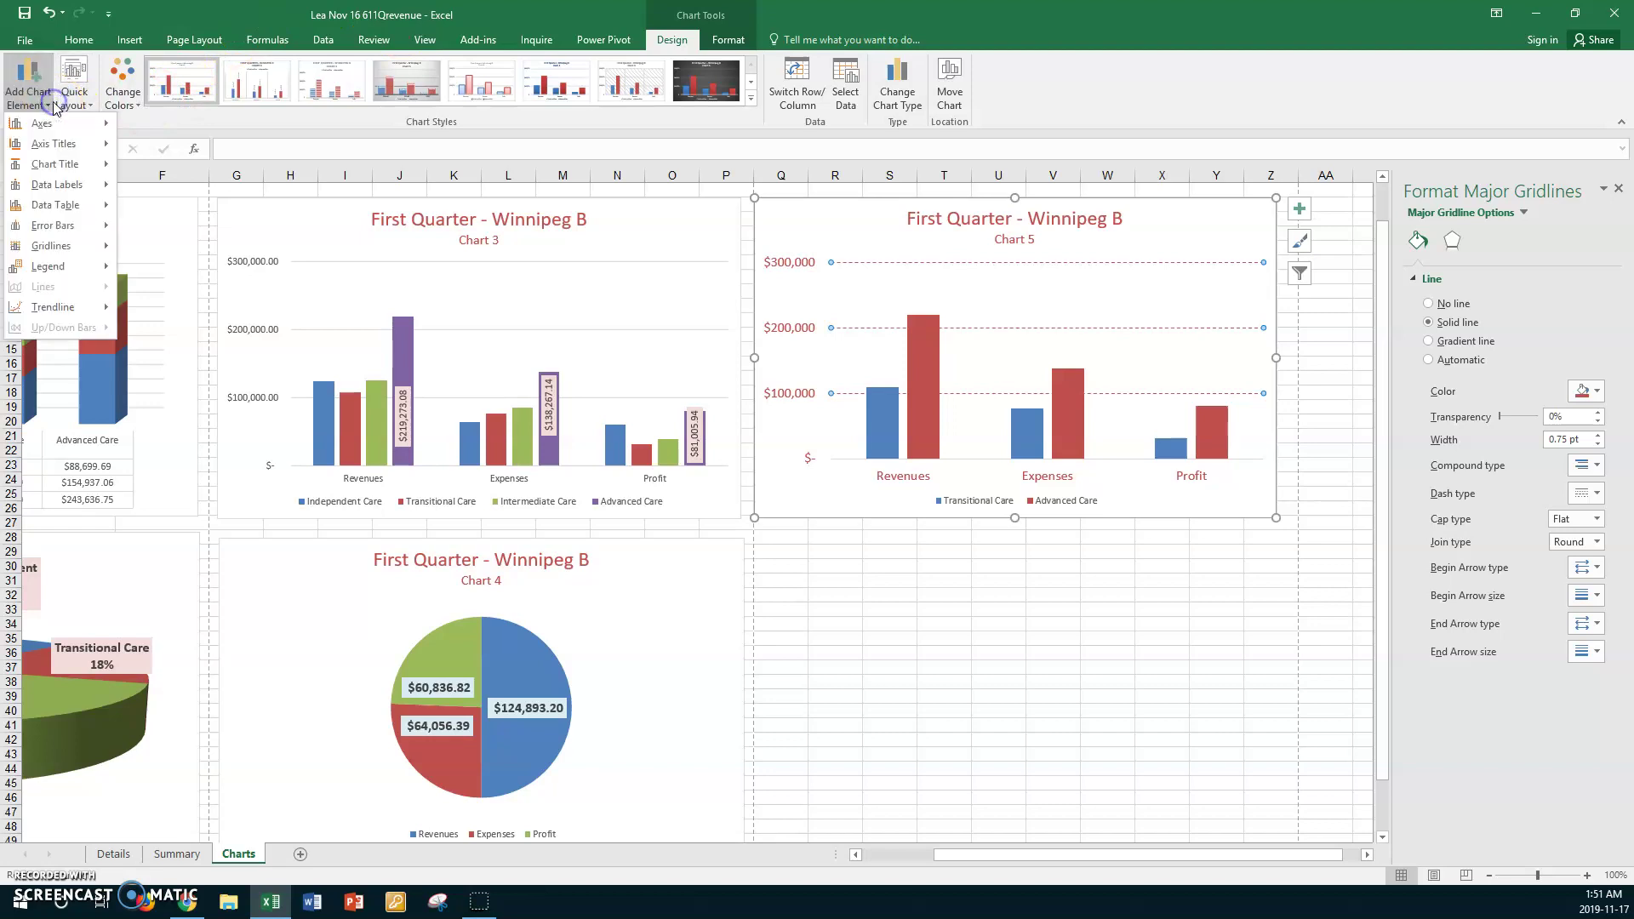
click(58, 248)
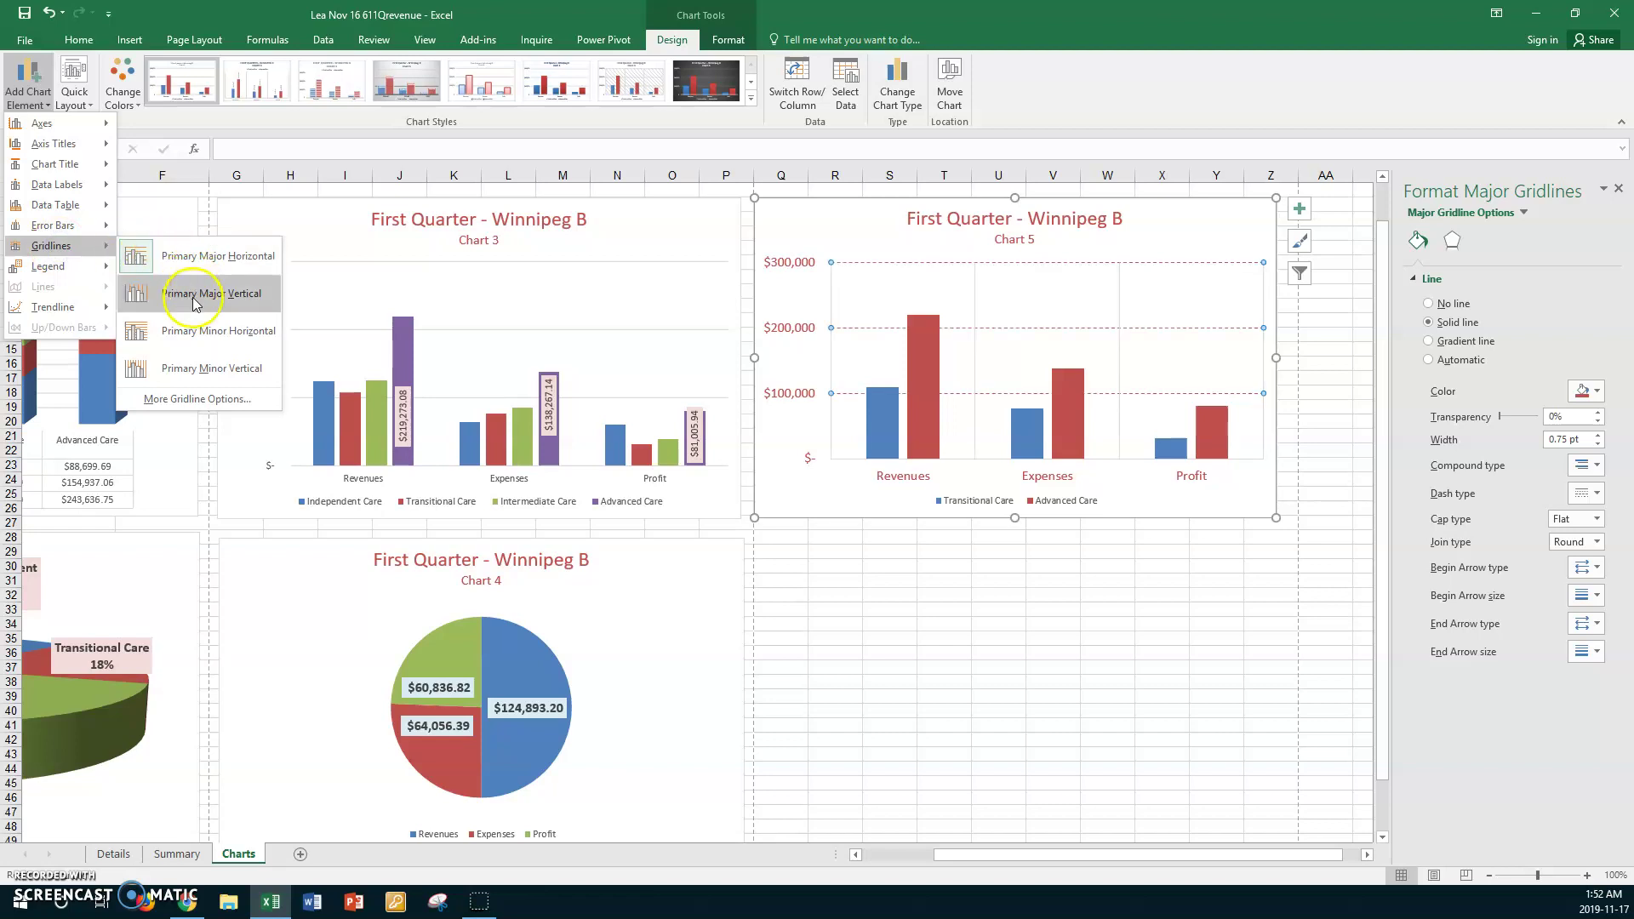
- Add Primary Minor Horizontal gridlines and colour them a solid light blue
click(201, 330)
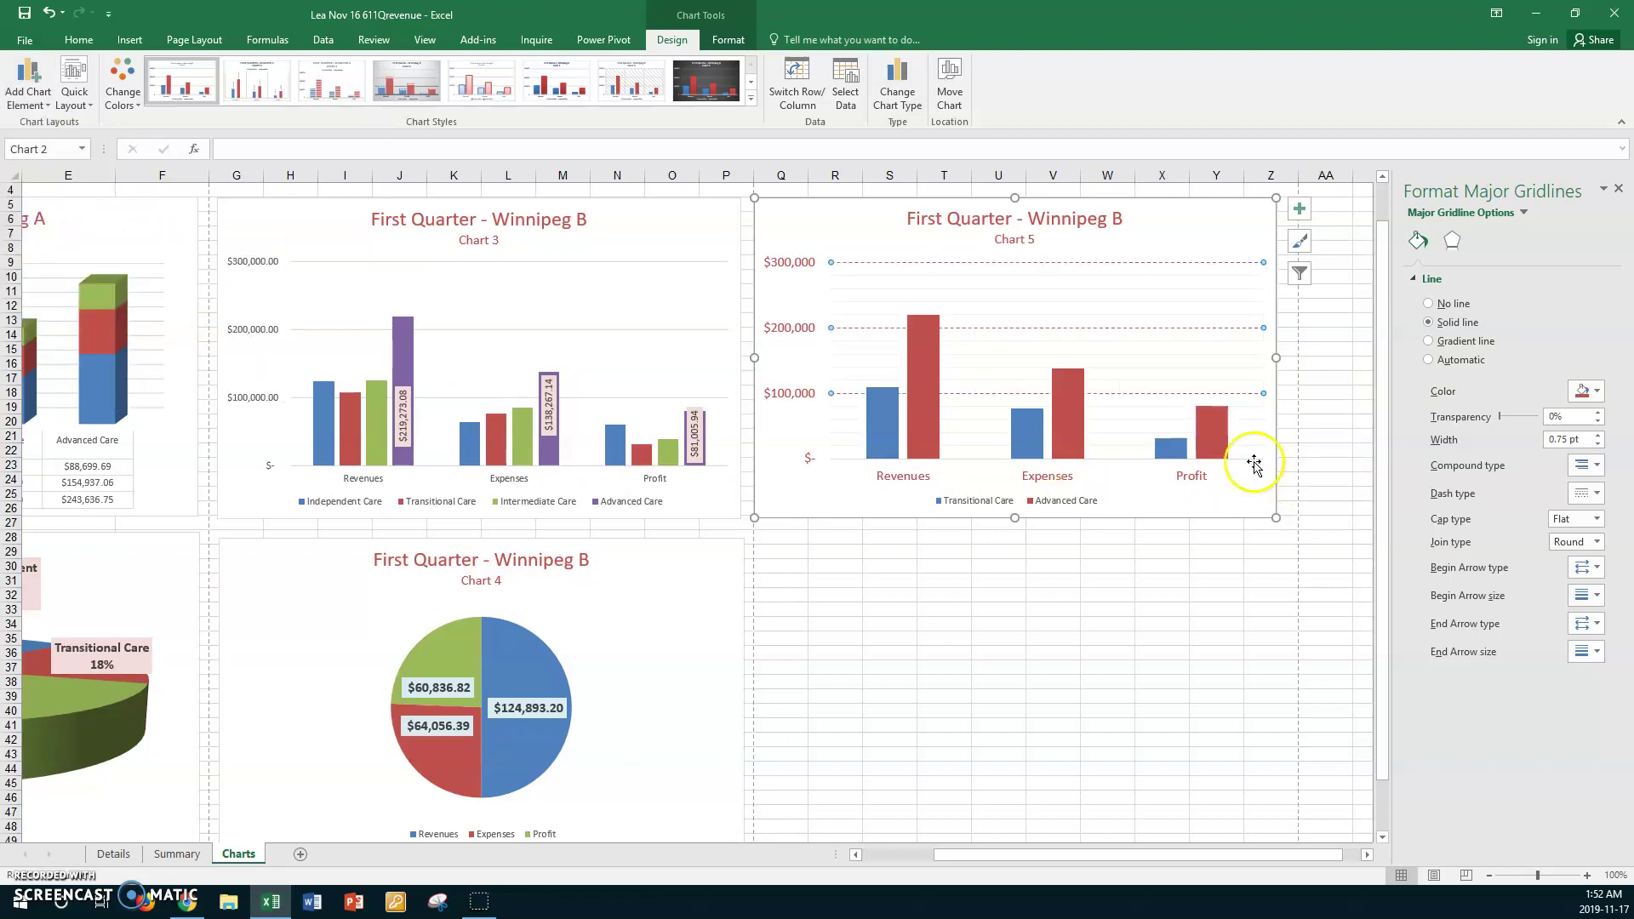
click(1128, 294)
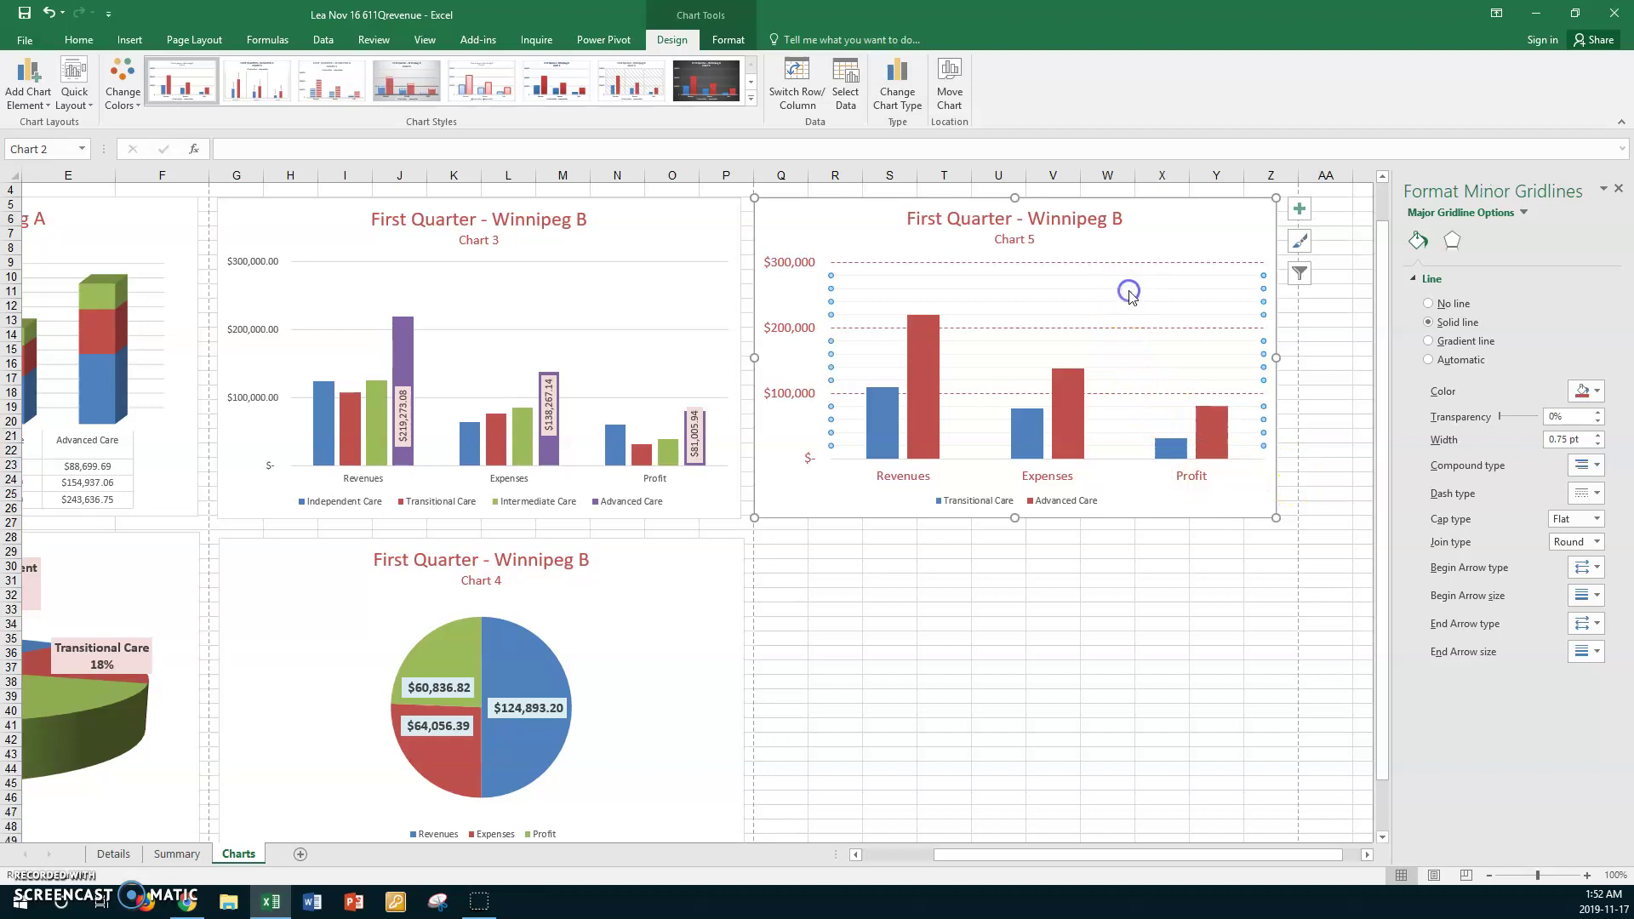
click(1598, 395)
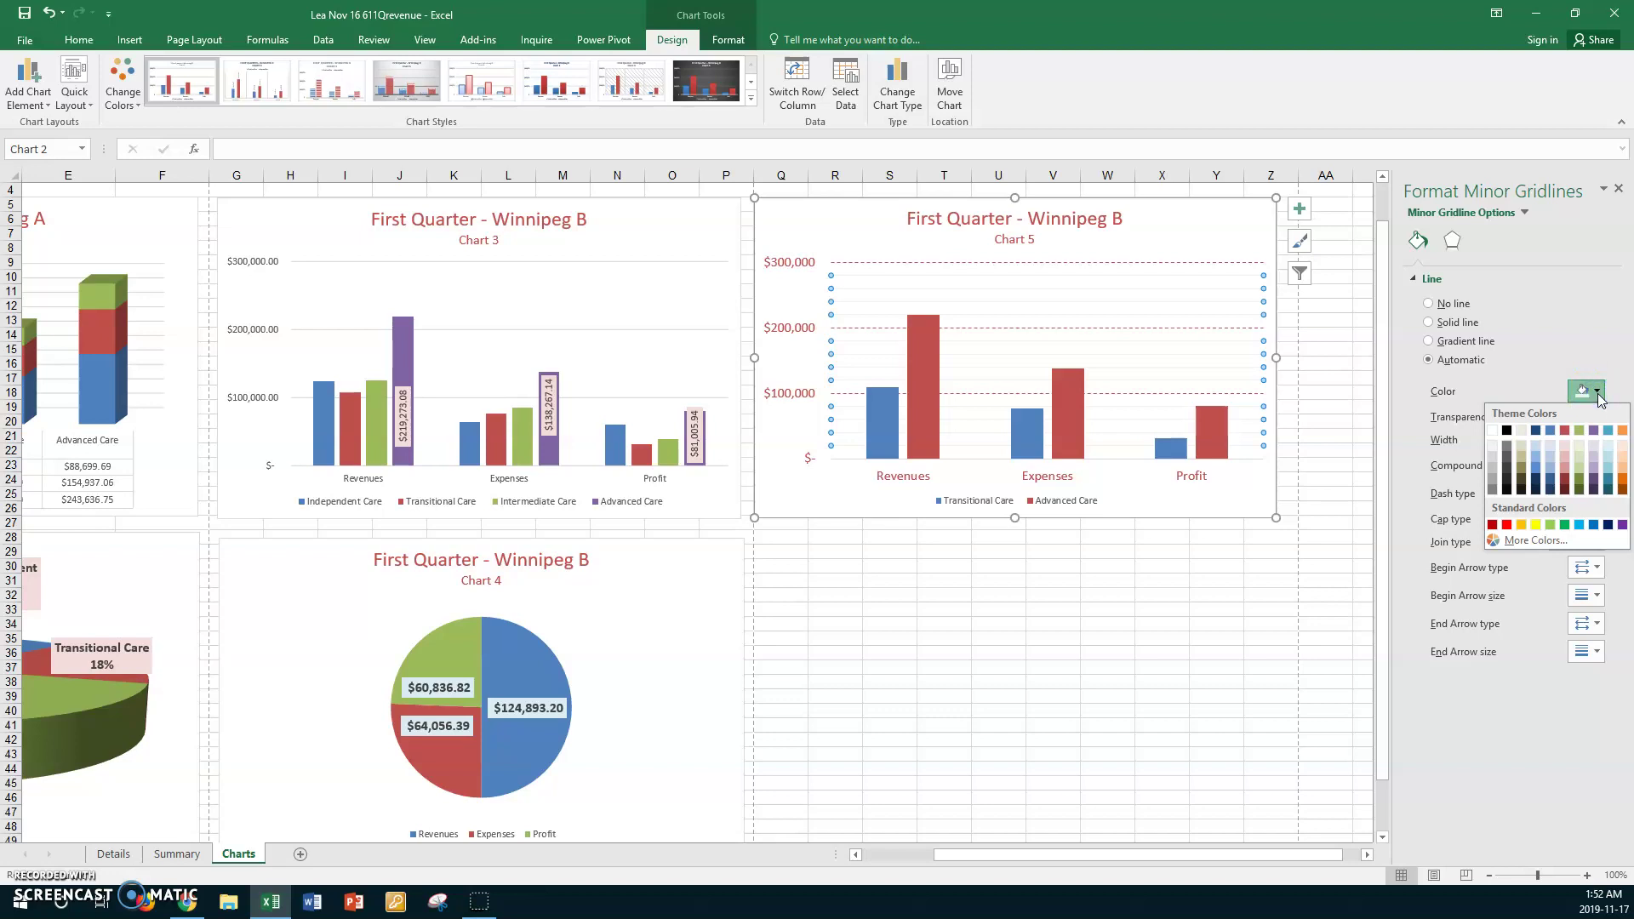
click(1548, 432)
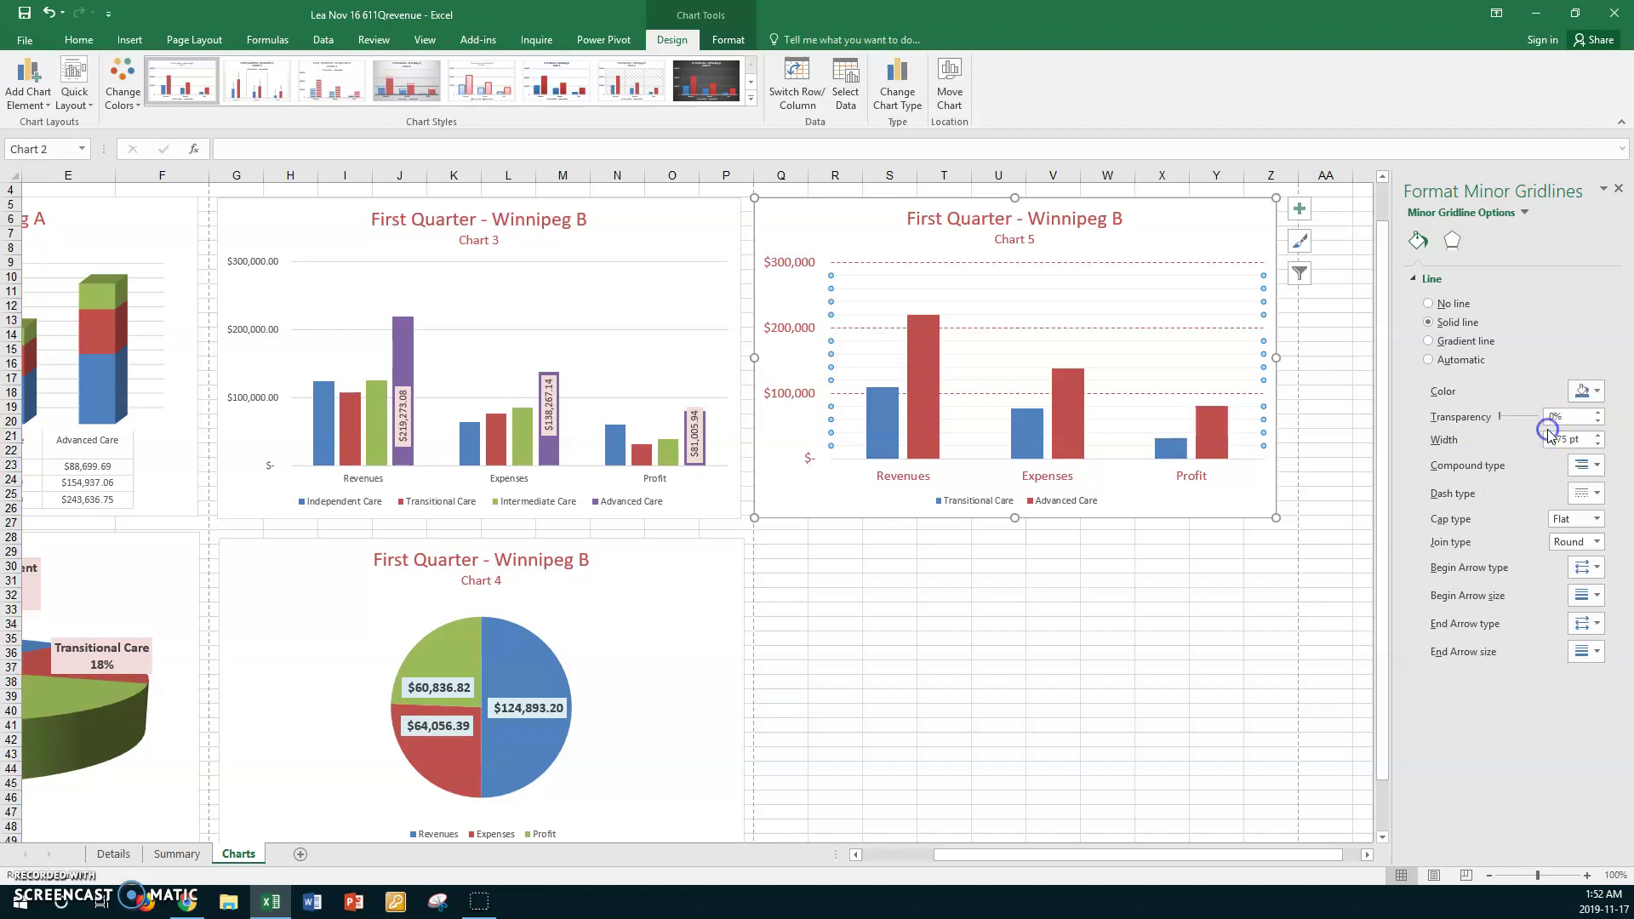
click(1598, 395)
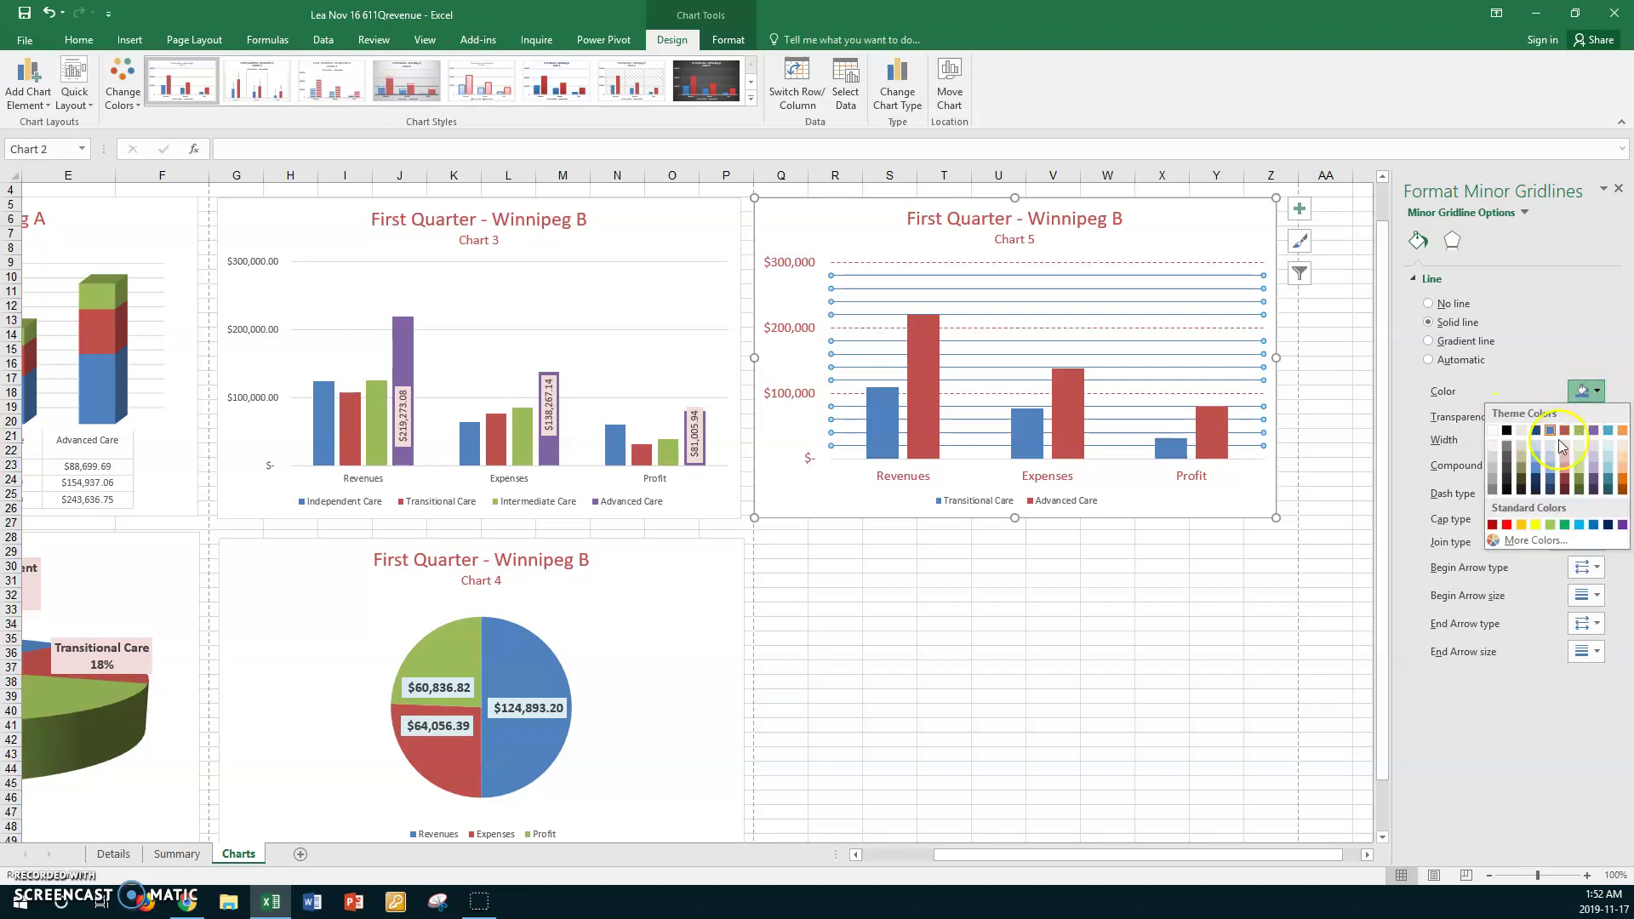
click(1542, 459)
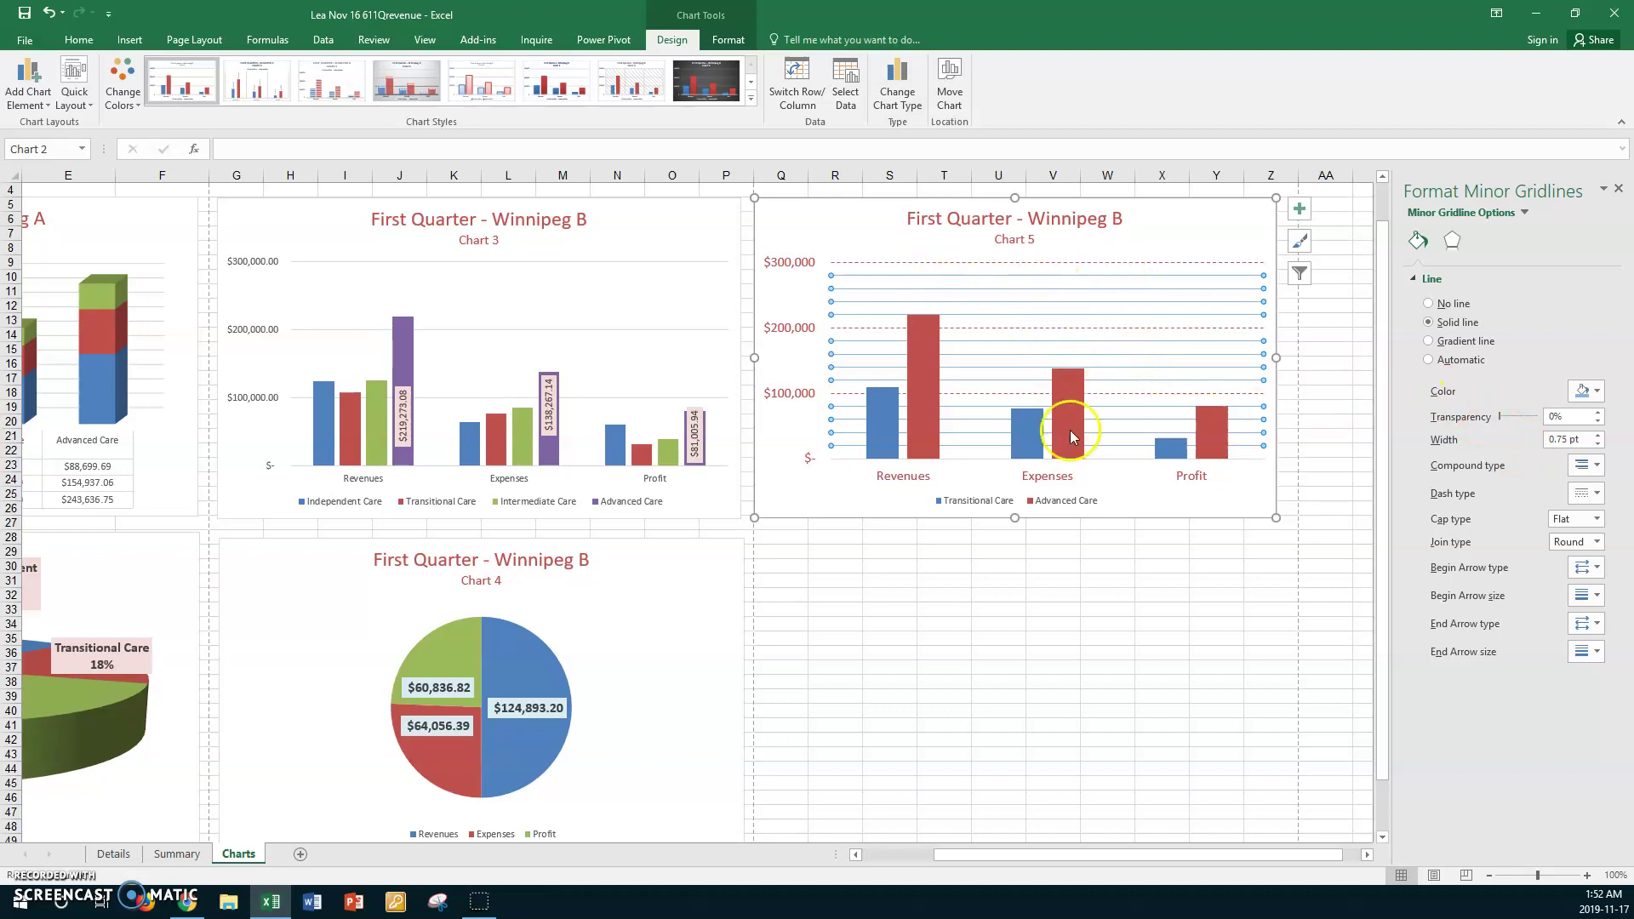
click(1118, 479)
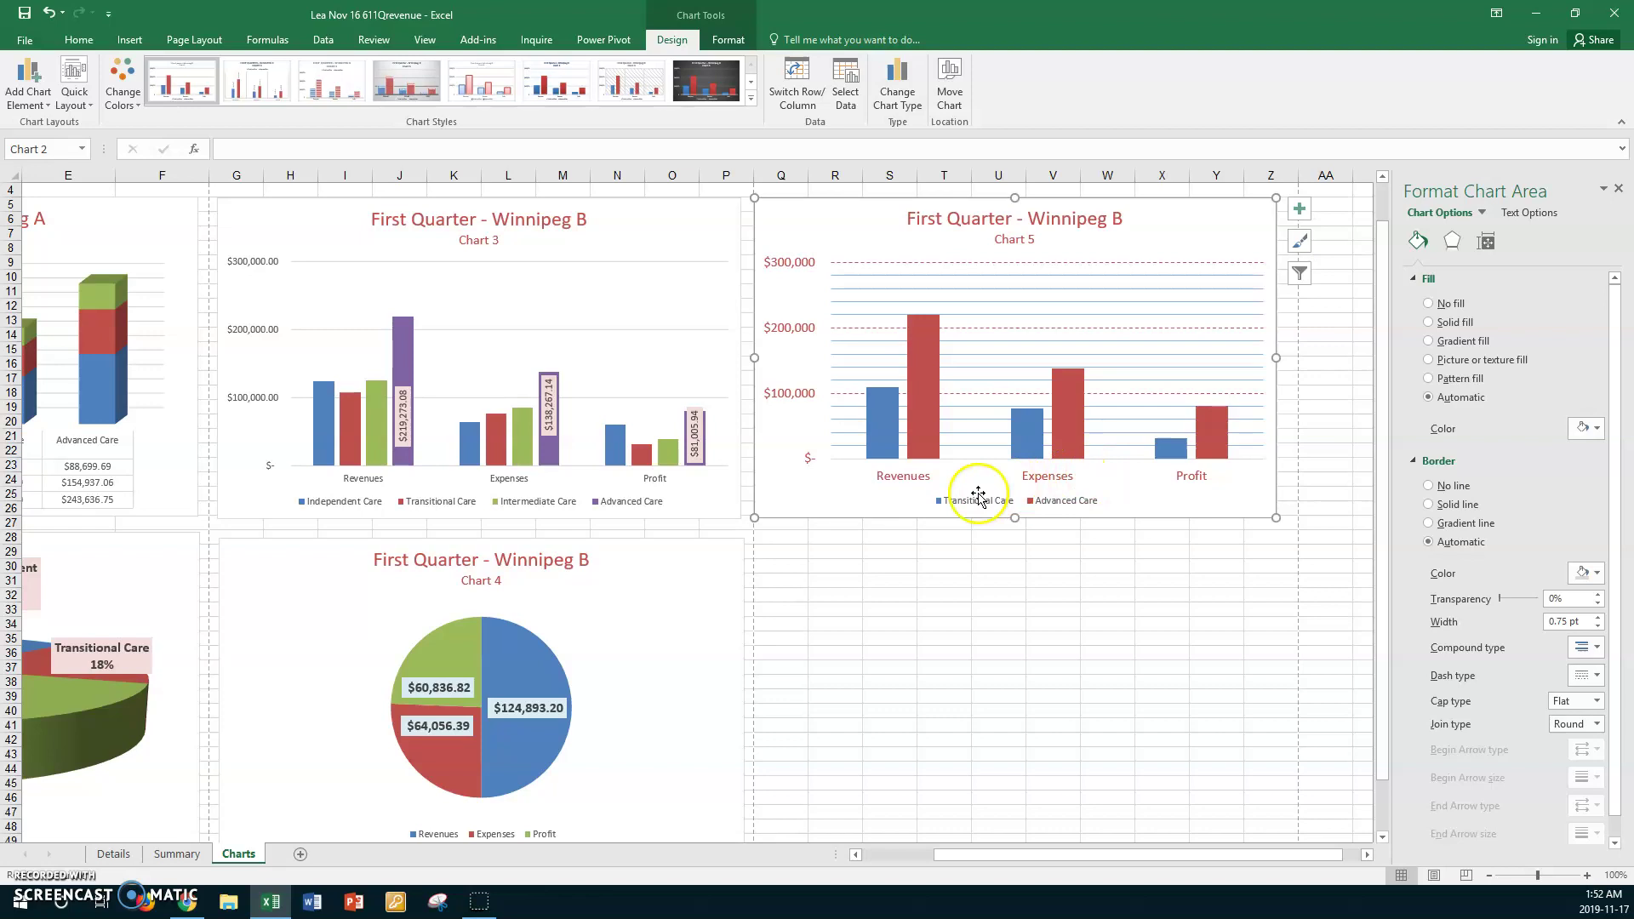
- Set the value axis Maximum to 250000, Major unit 50000 and Minor unit 25000
click(803, 394)
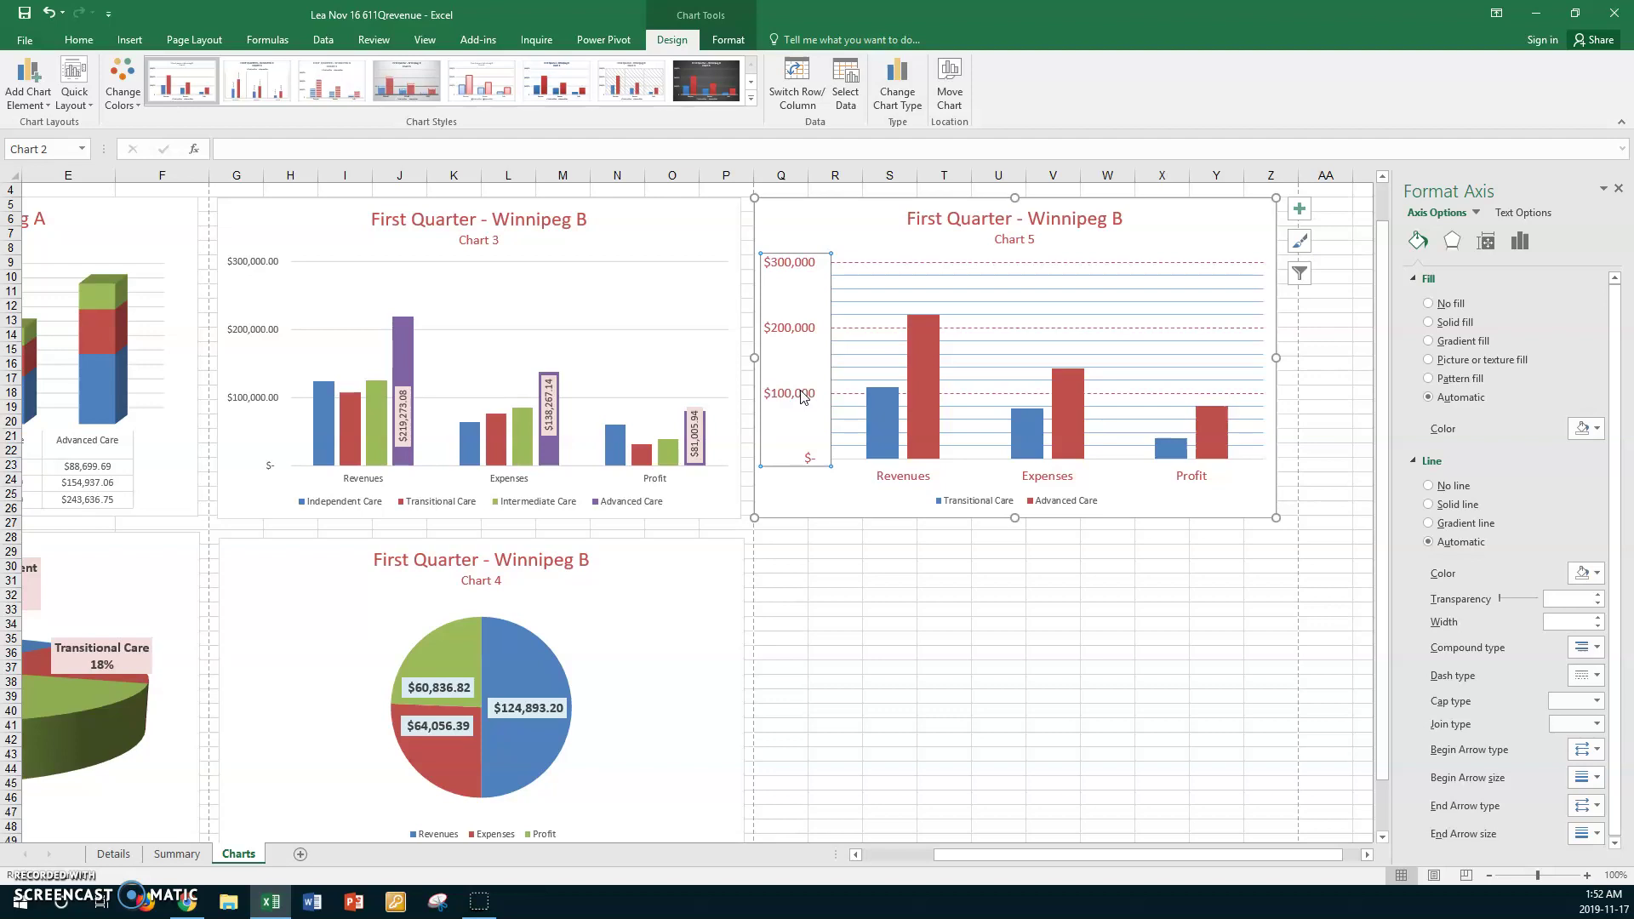
click(1522, 242)
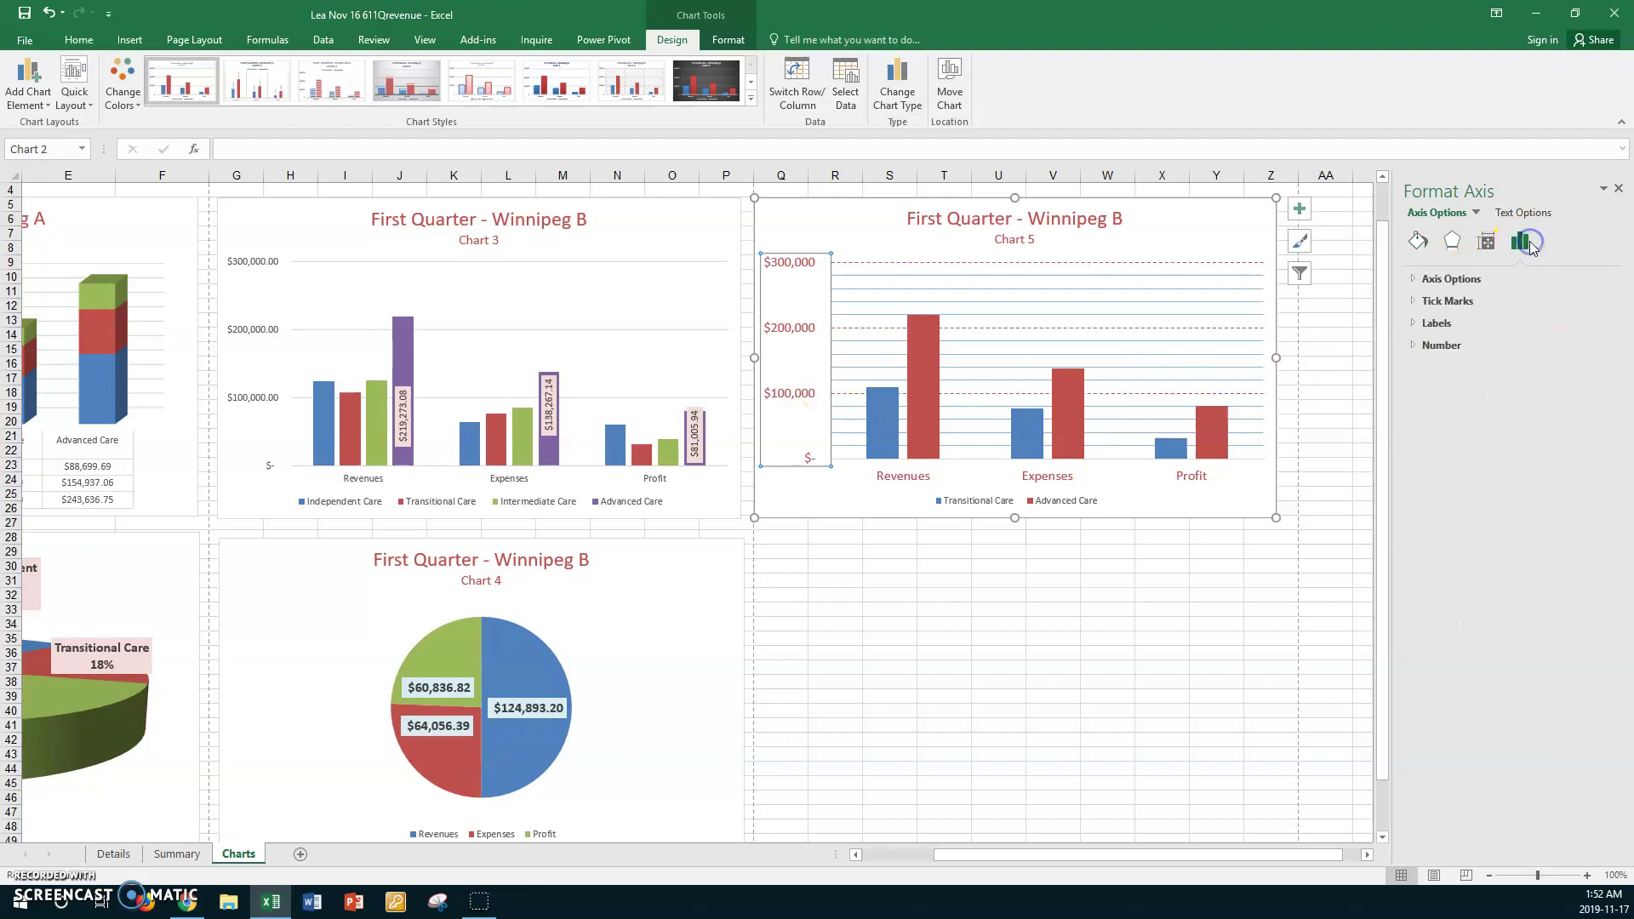
click(1412, 279)
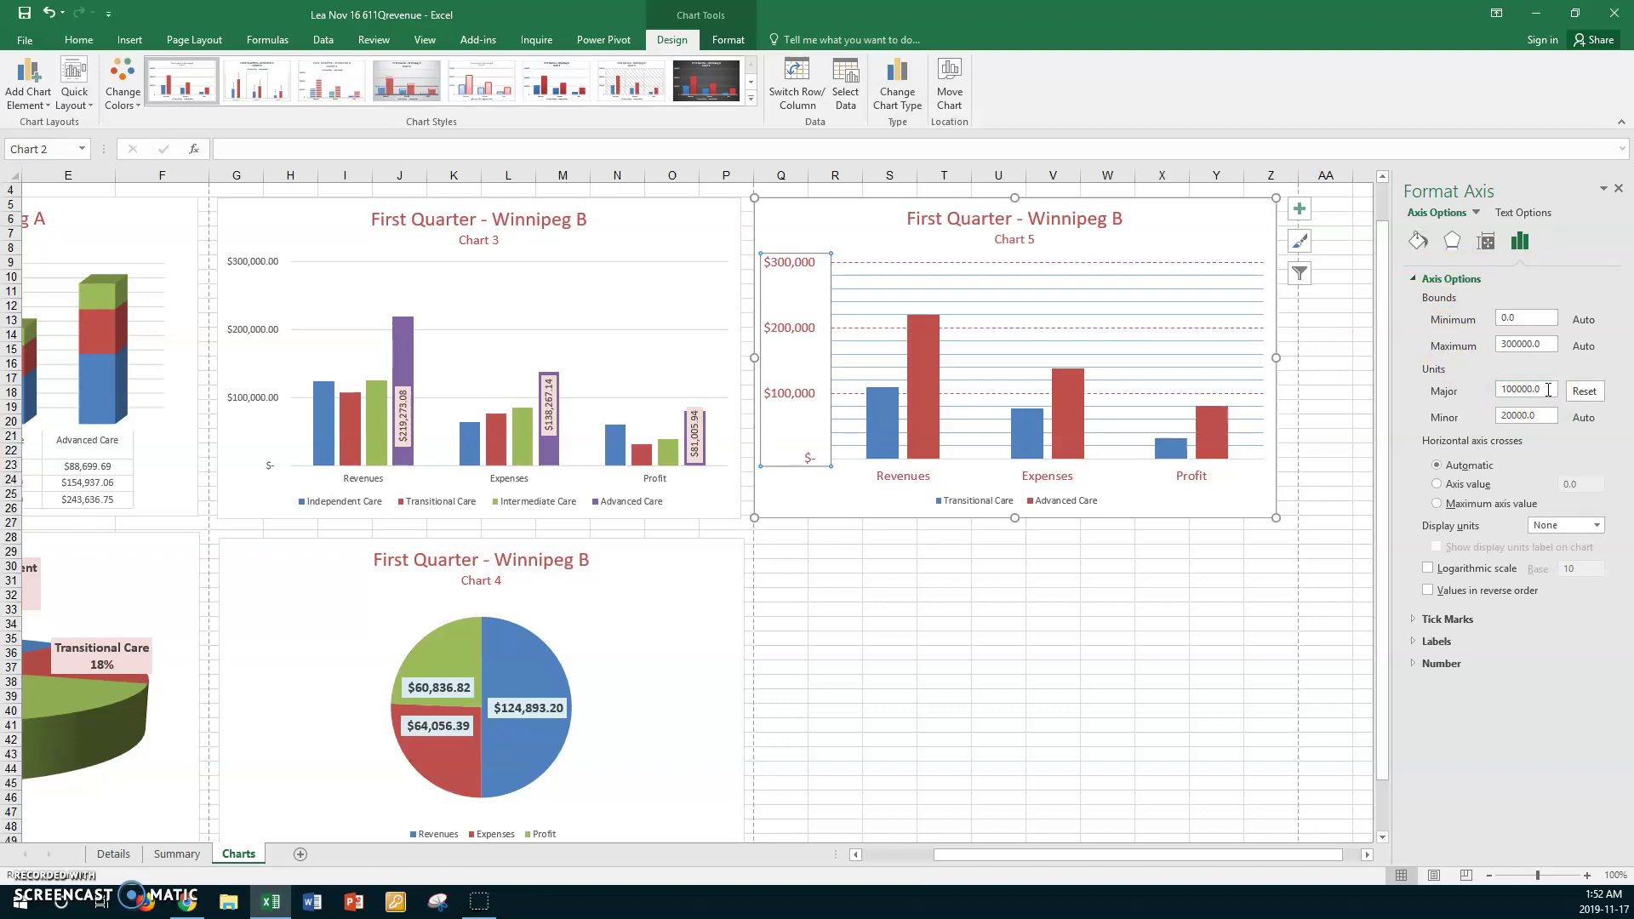
drag(1549, 386, 1491, 387)
text(25000)
drag(1549, 388, 1465, 389)
drag(1552, 416, 1489, 422)
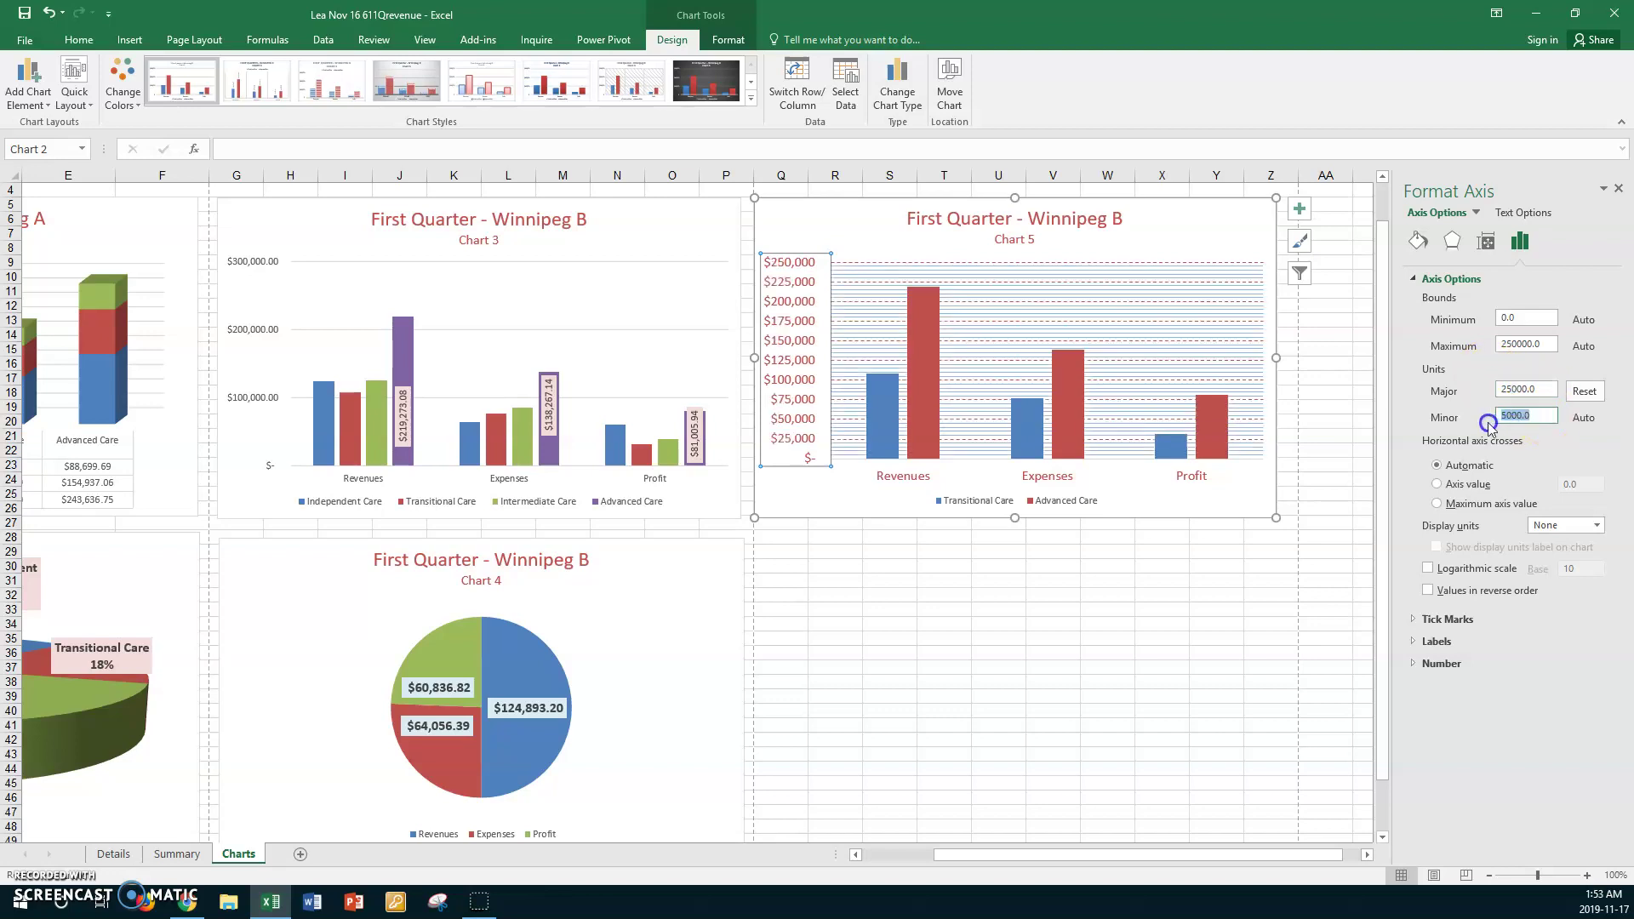
text(2)
click(1517, 414)
drag(1544, 389, 1483, 385)
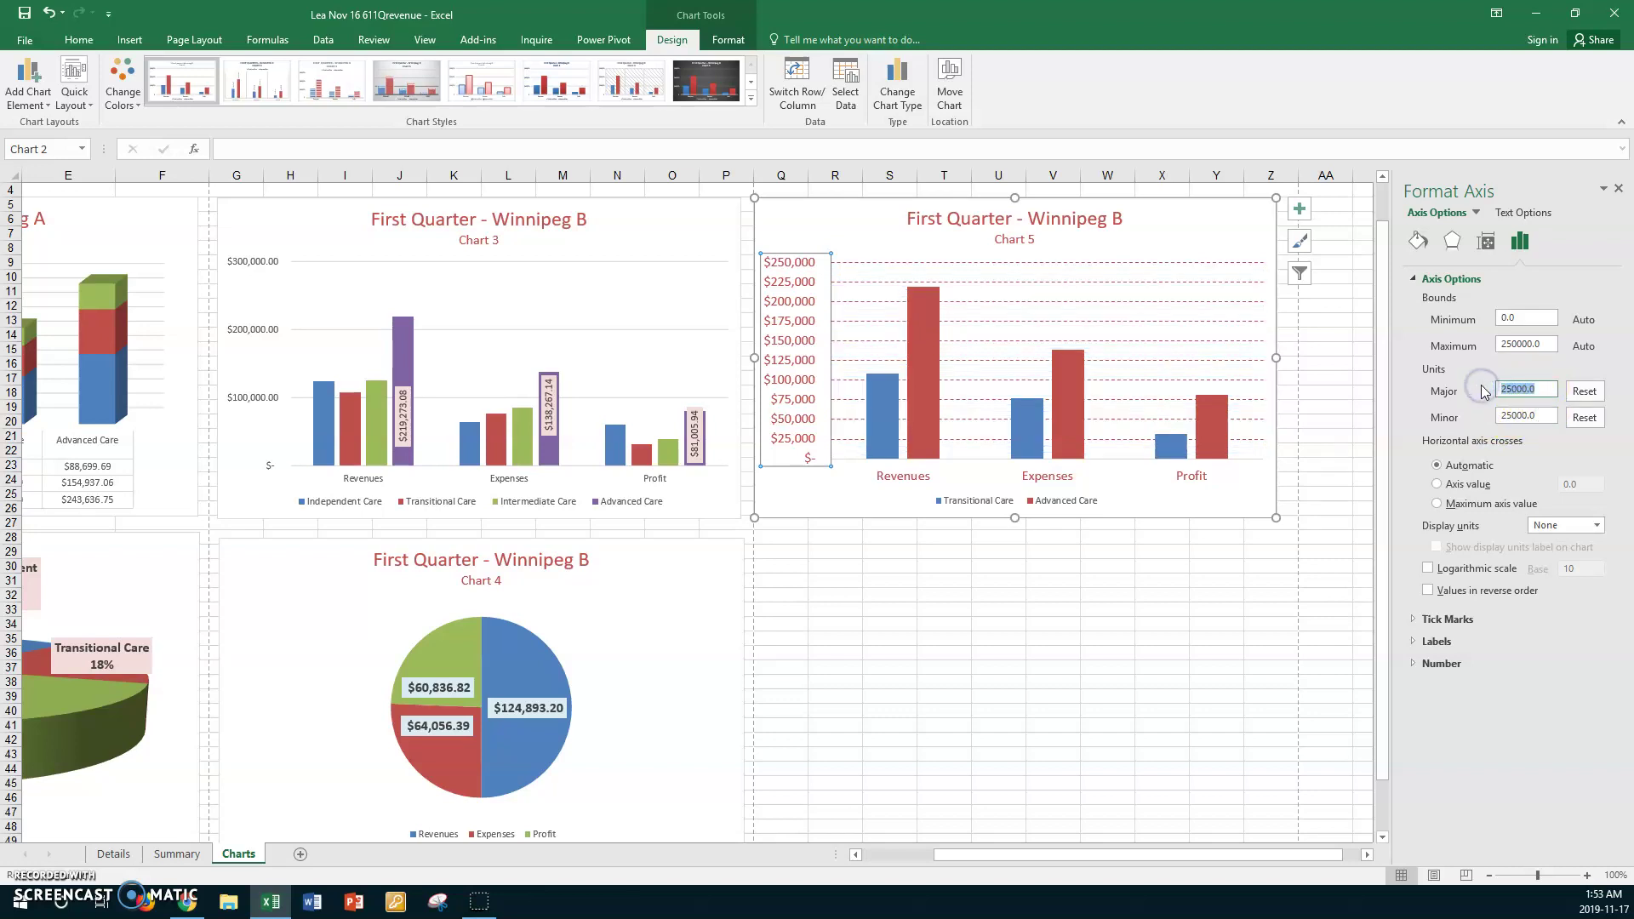
text(5)
key(Return)
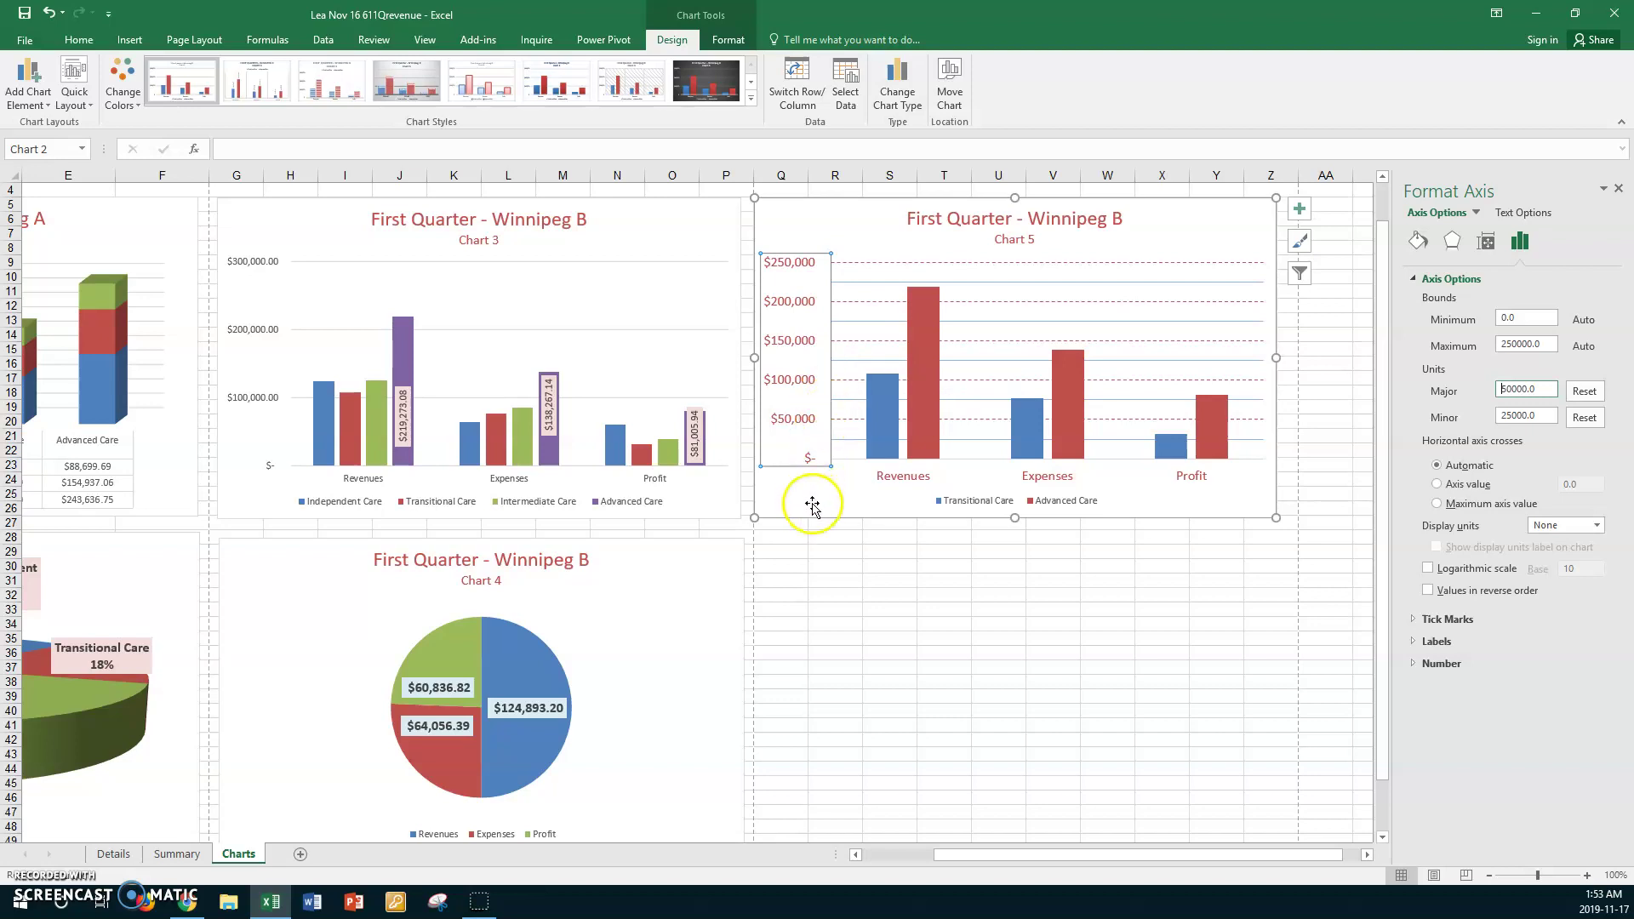
- Paste a copy of the Chart 4 pie chart at cell Q28, aligned below Chart 5
click(827, 537)
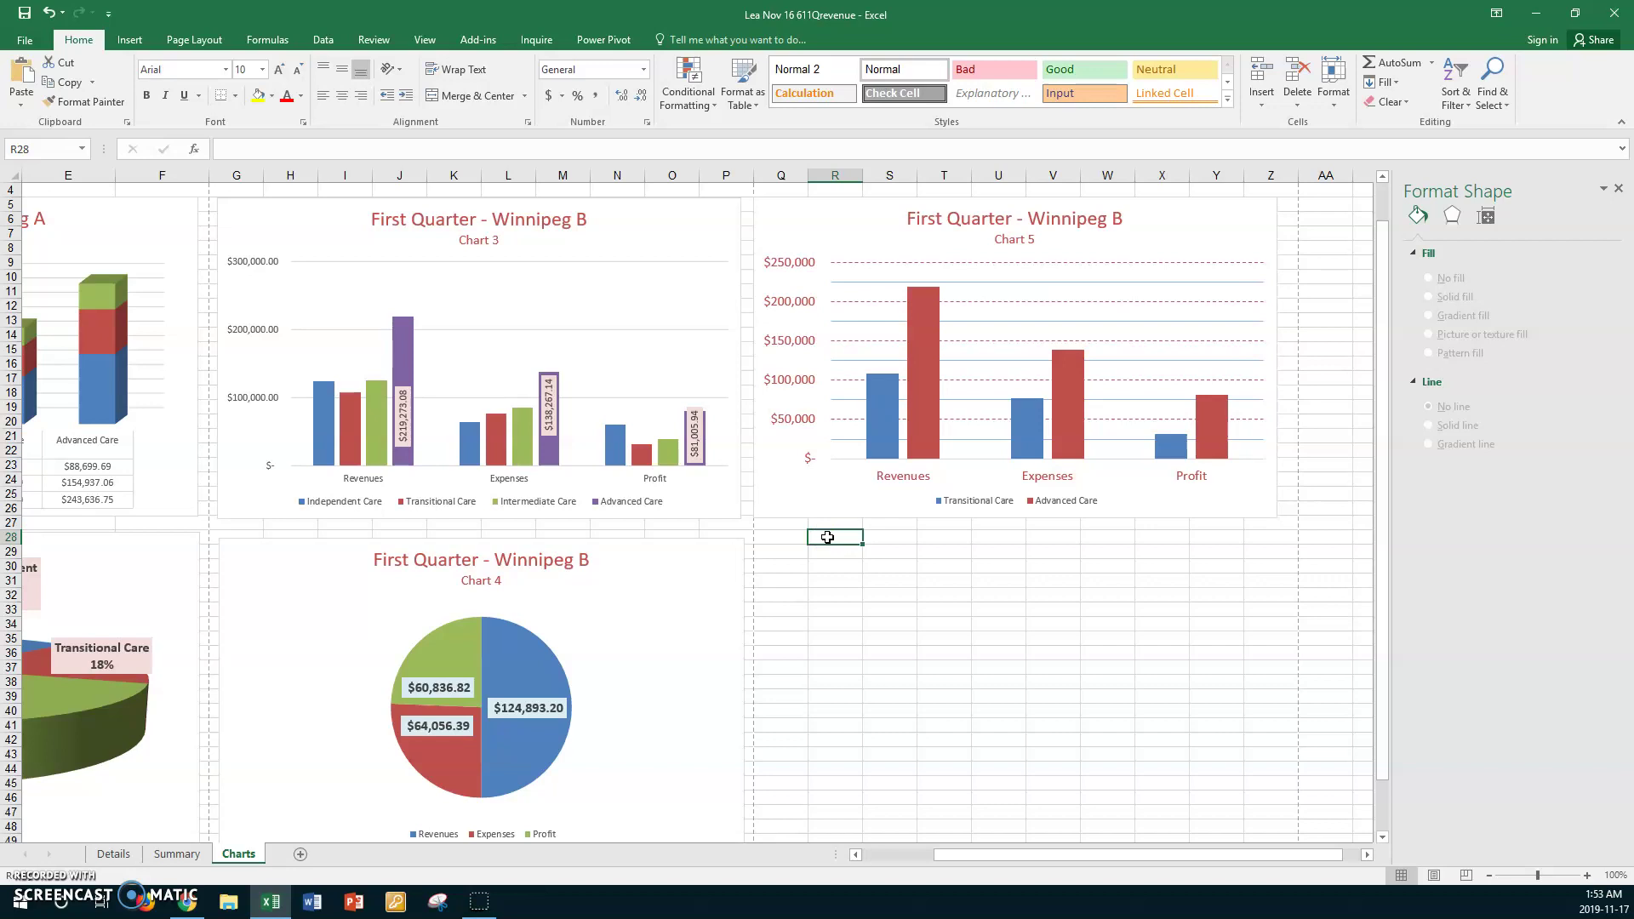
click(715, 563)
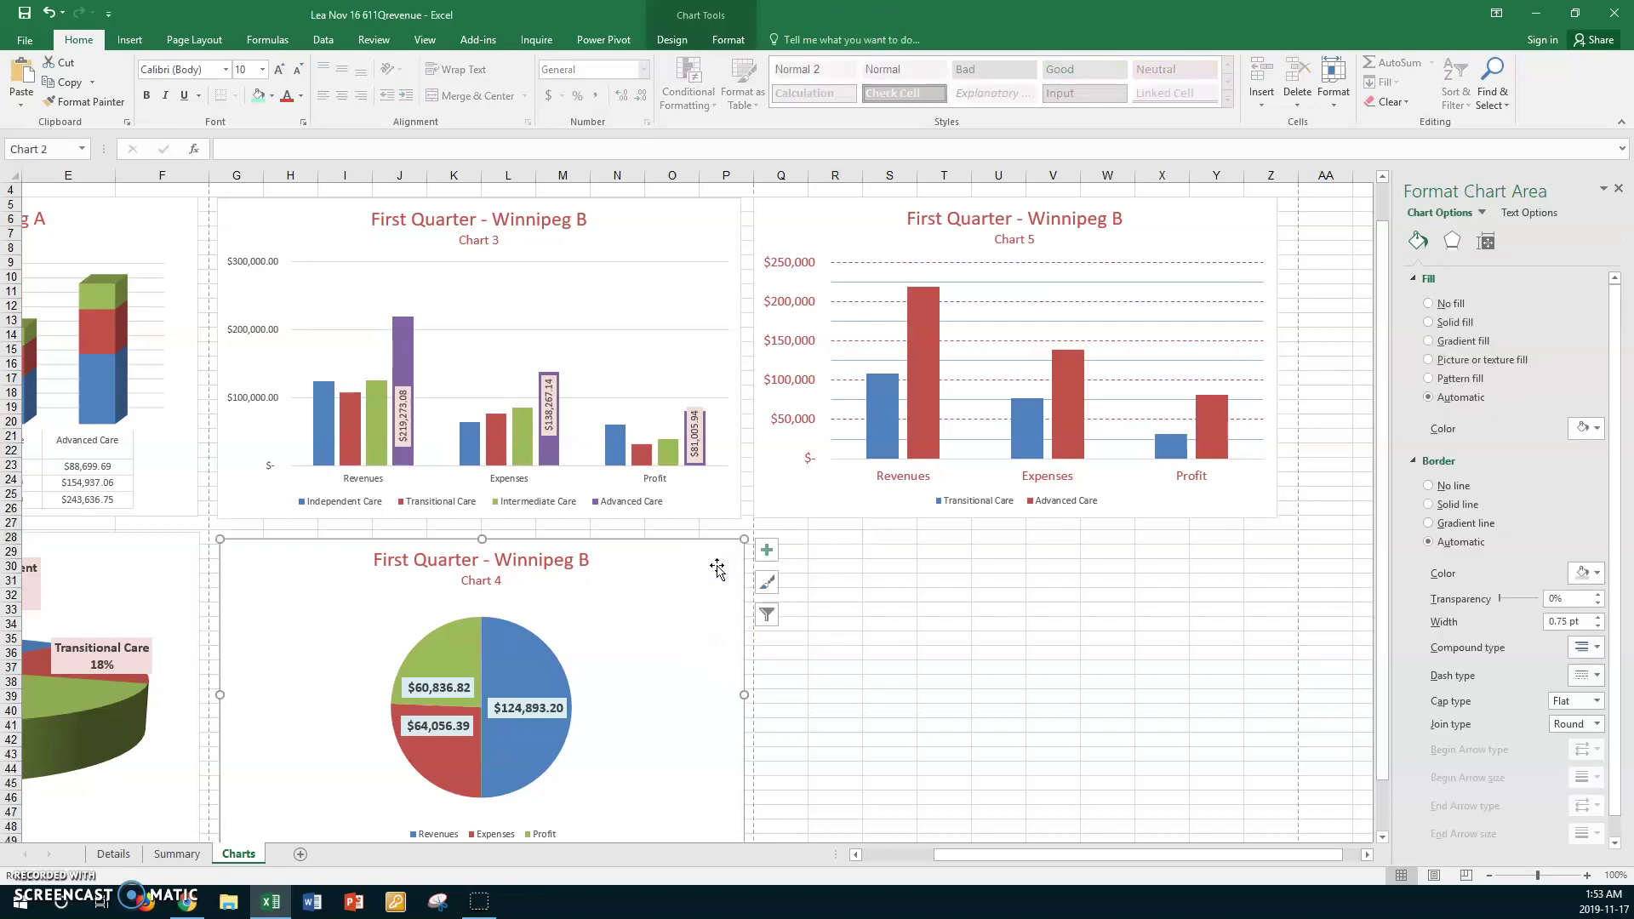
click(766, 550)
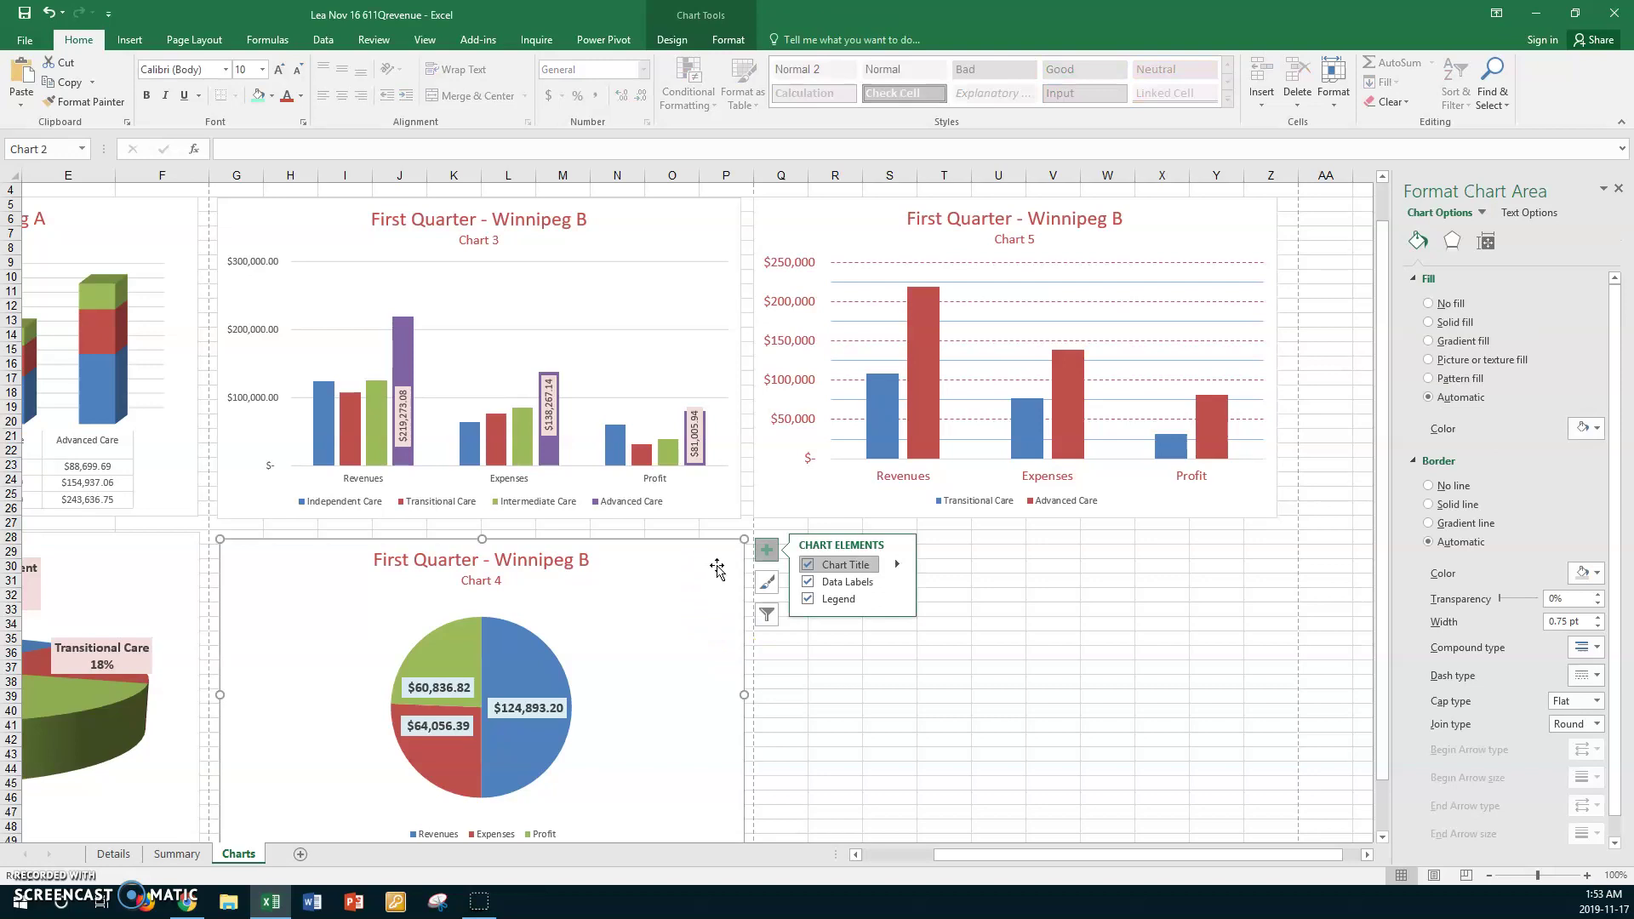
click(1055, 550)
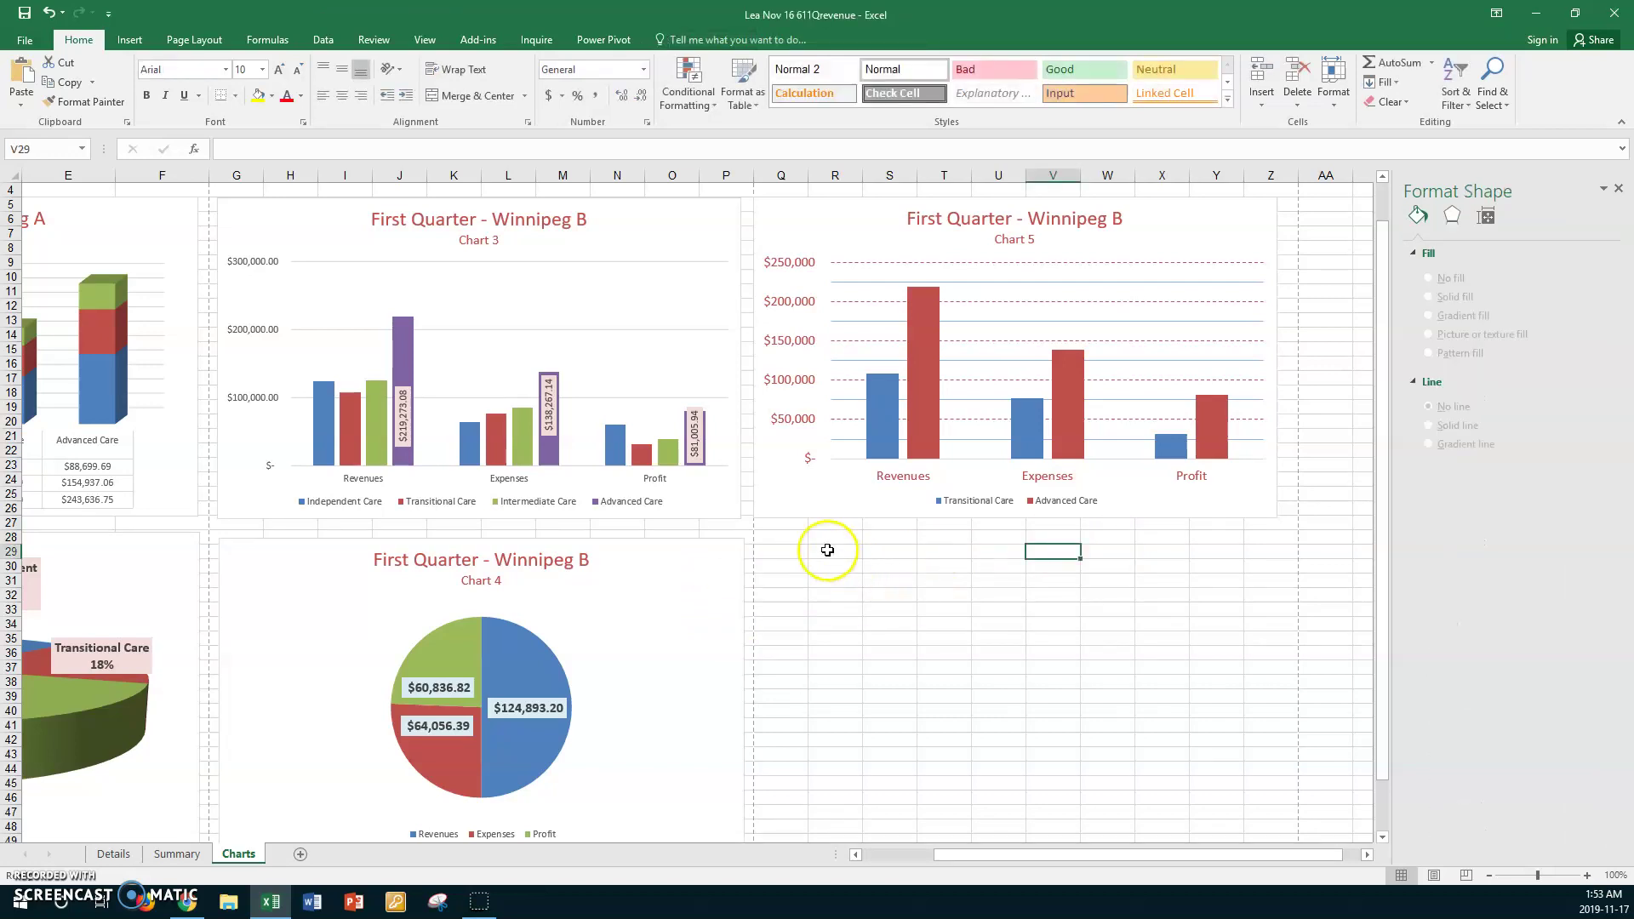
click(779, 541)
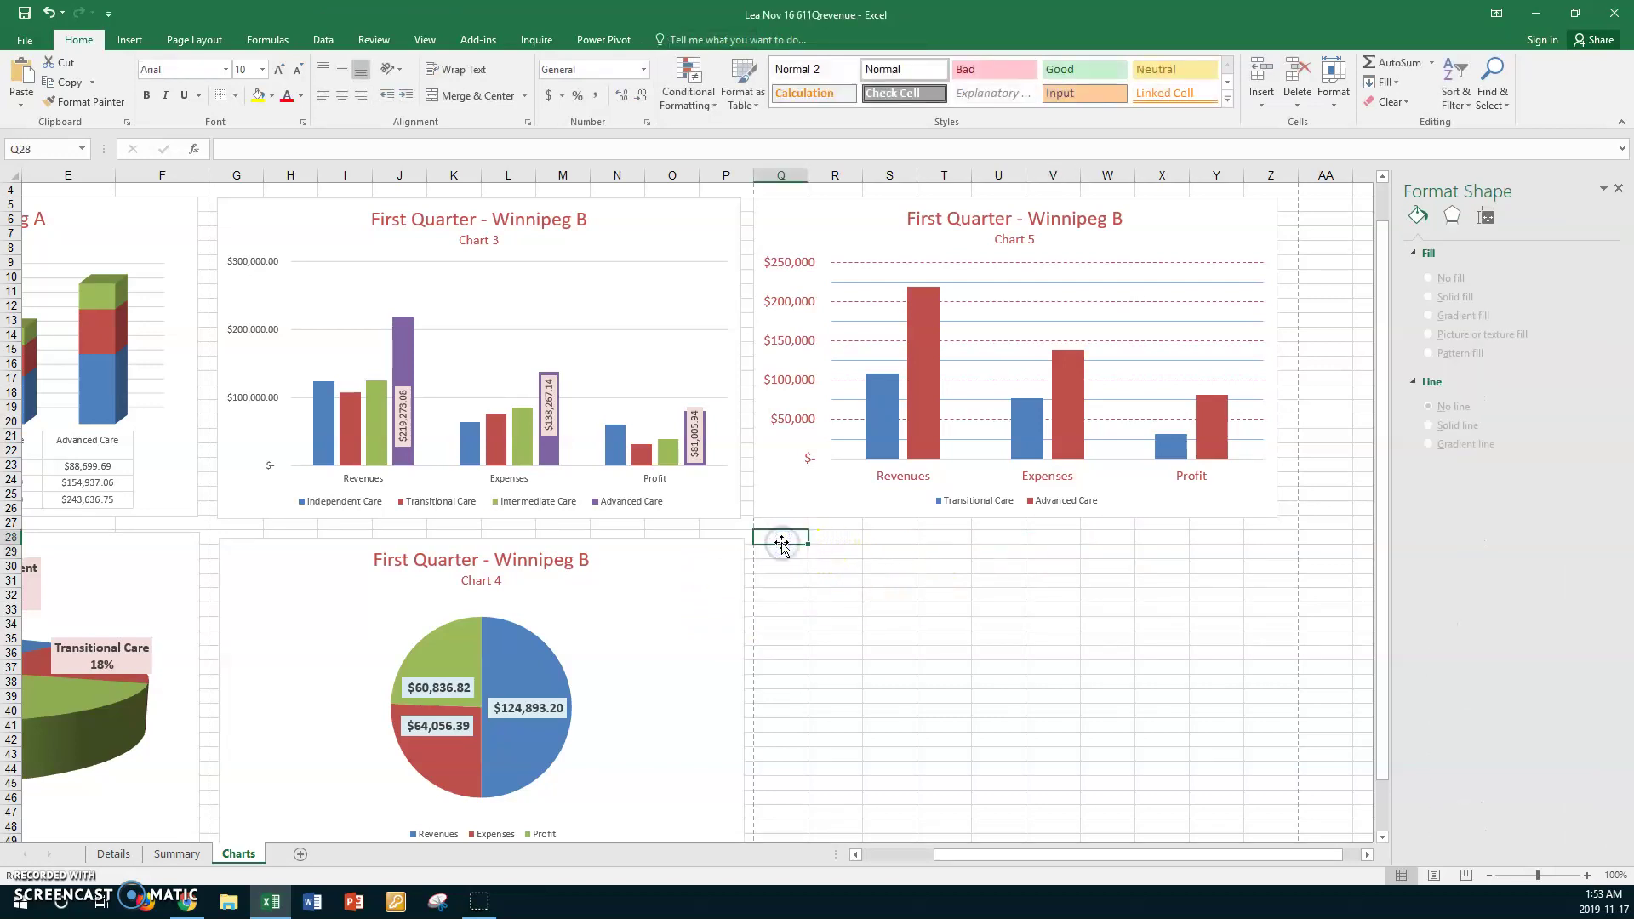
key(ctrl+v)
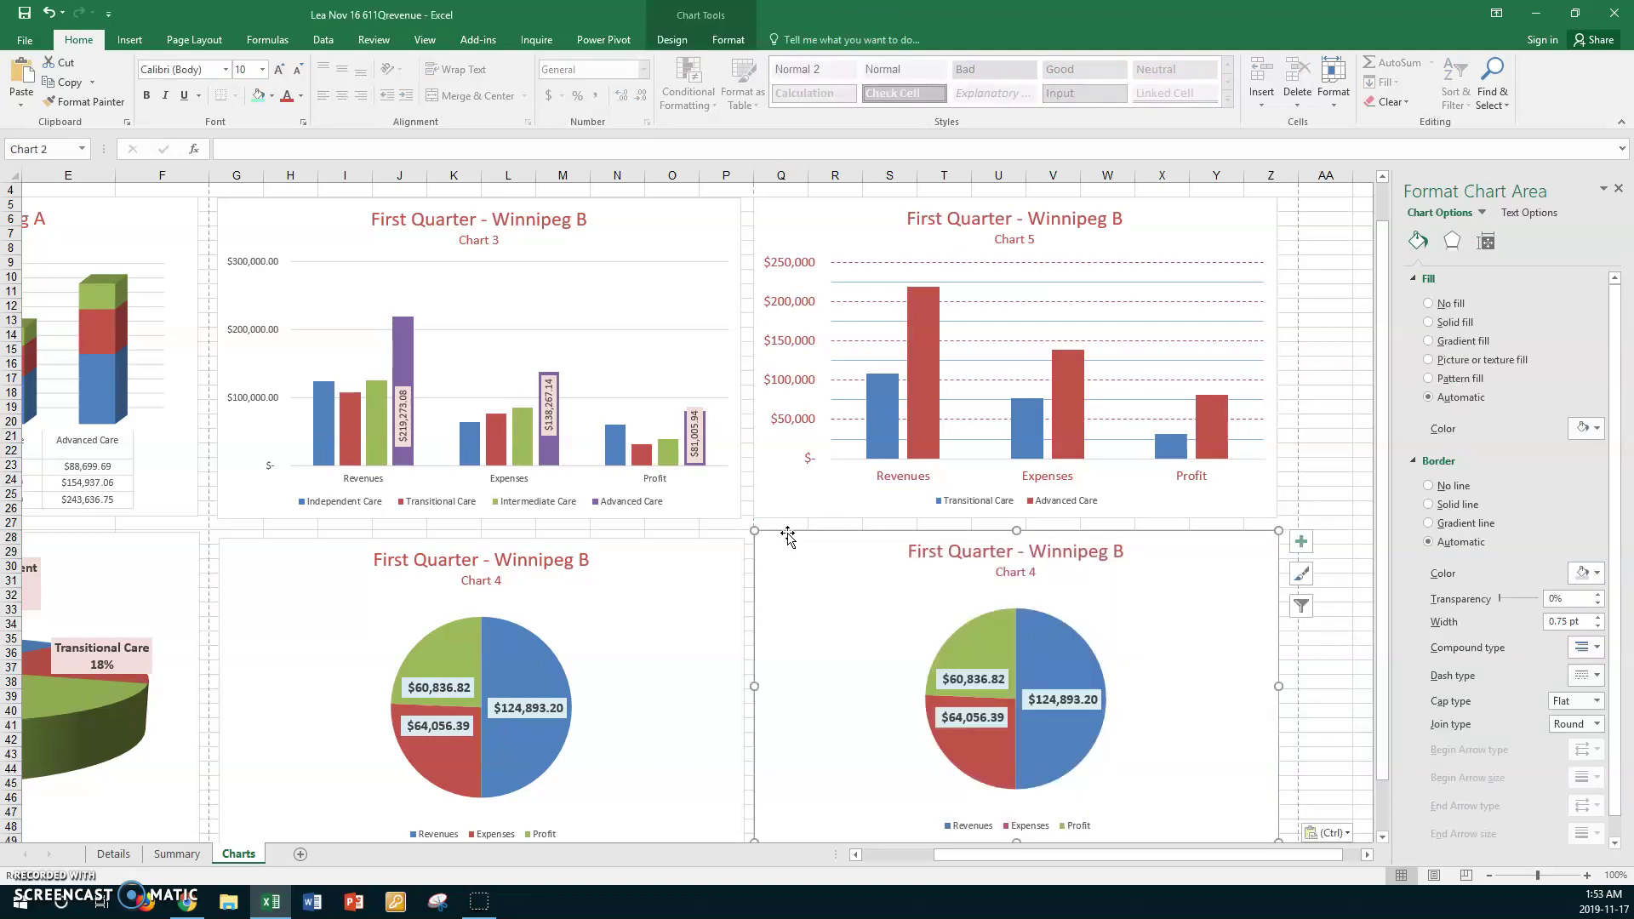
drag(787, 533, 791, 541)
- Change the copied pie chart's subtitle from Chart 4 to Chart 6
click(1046, 581)
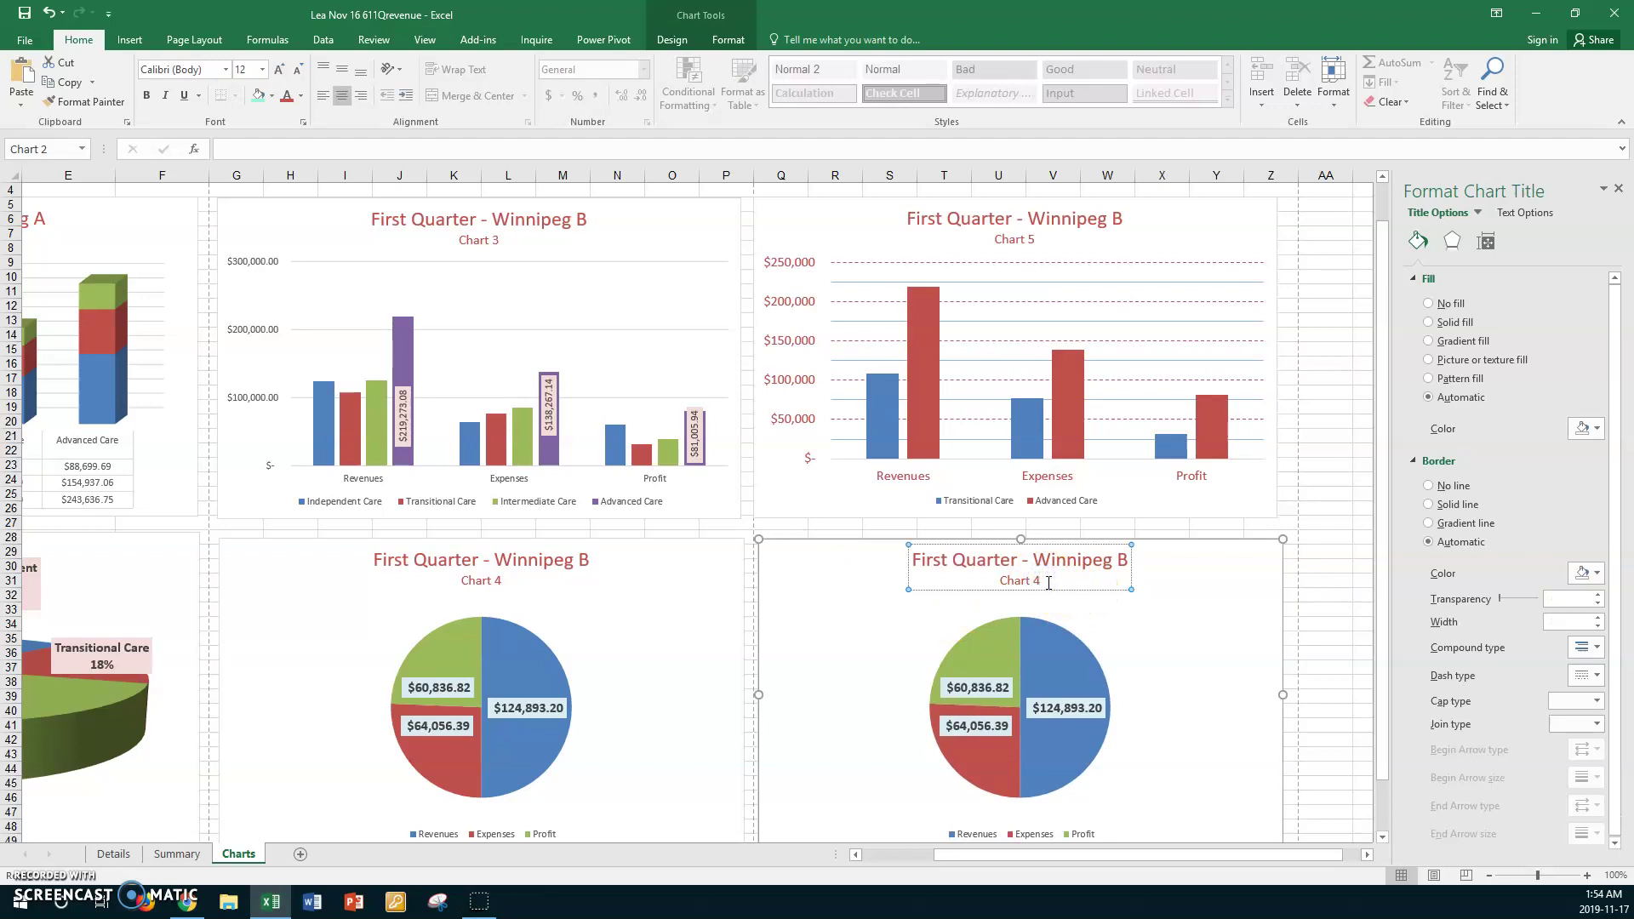
key(BackSpace)
text(6)
click(1232, 566)
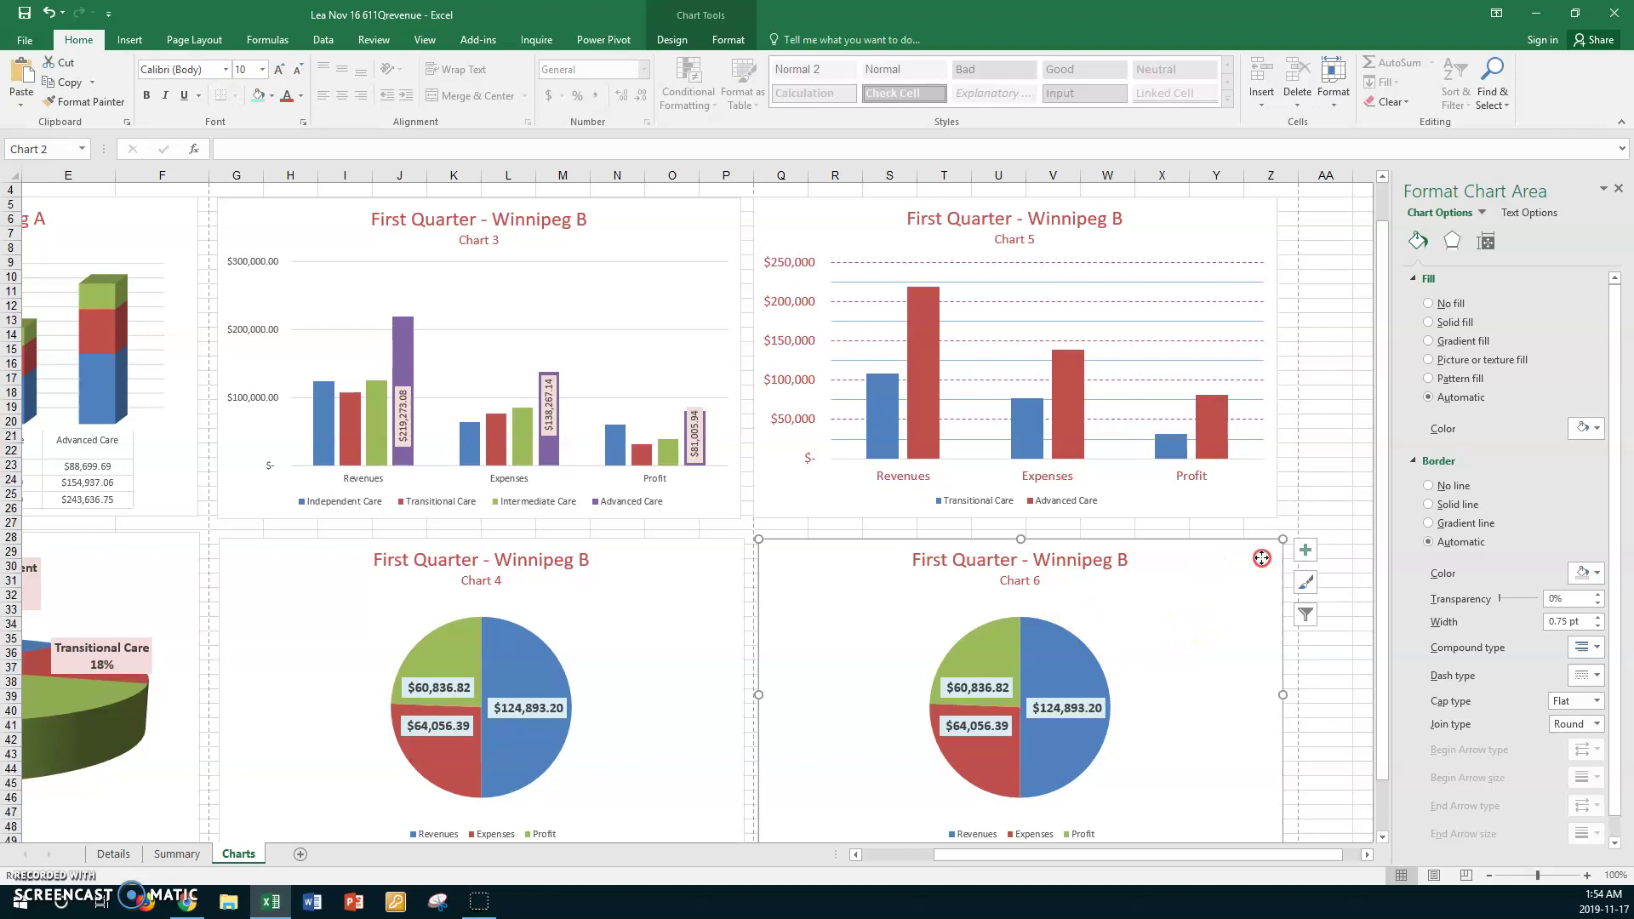
- Change Chart 6's chart type to the 3-D Pie subtype
right_click(1260, 557)
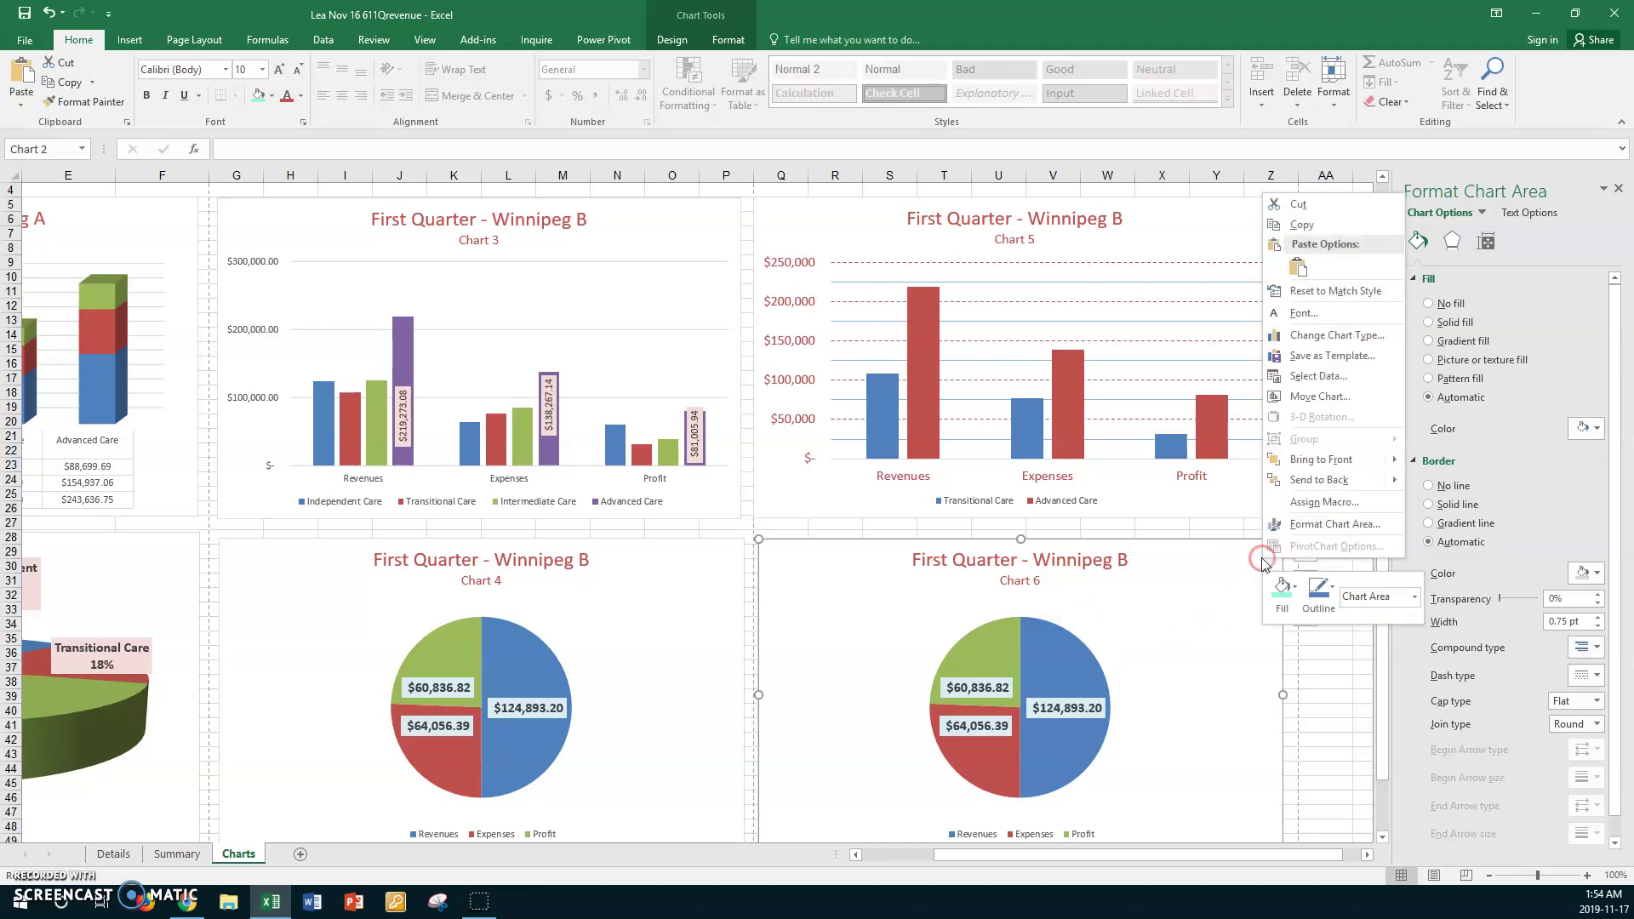
click(1324, 335)
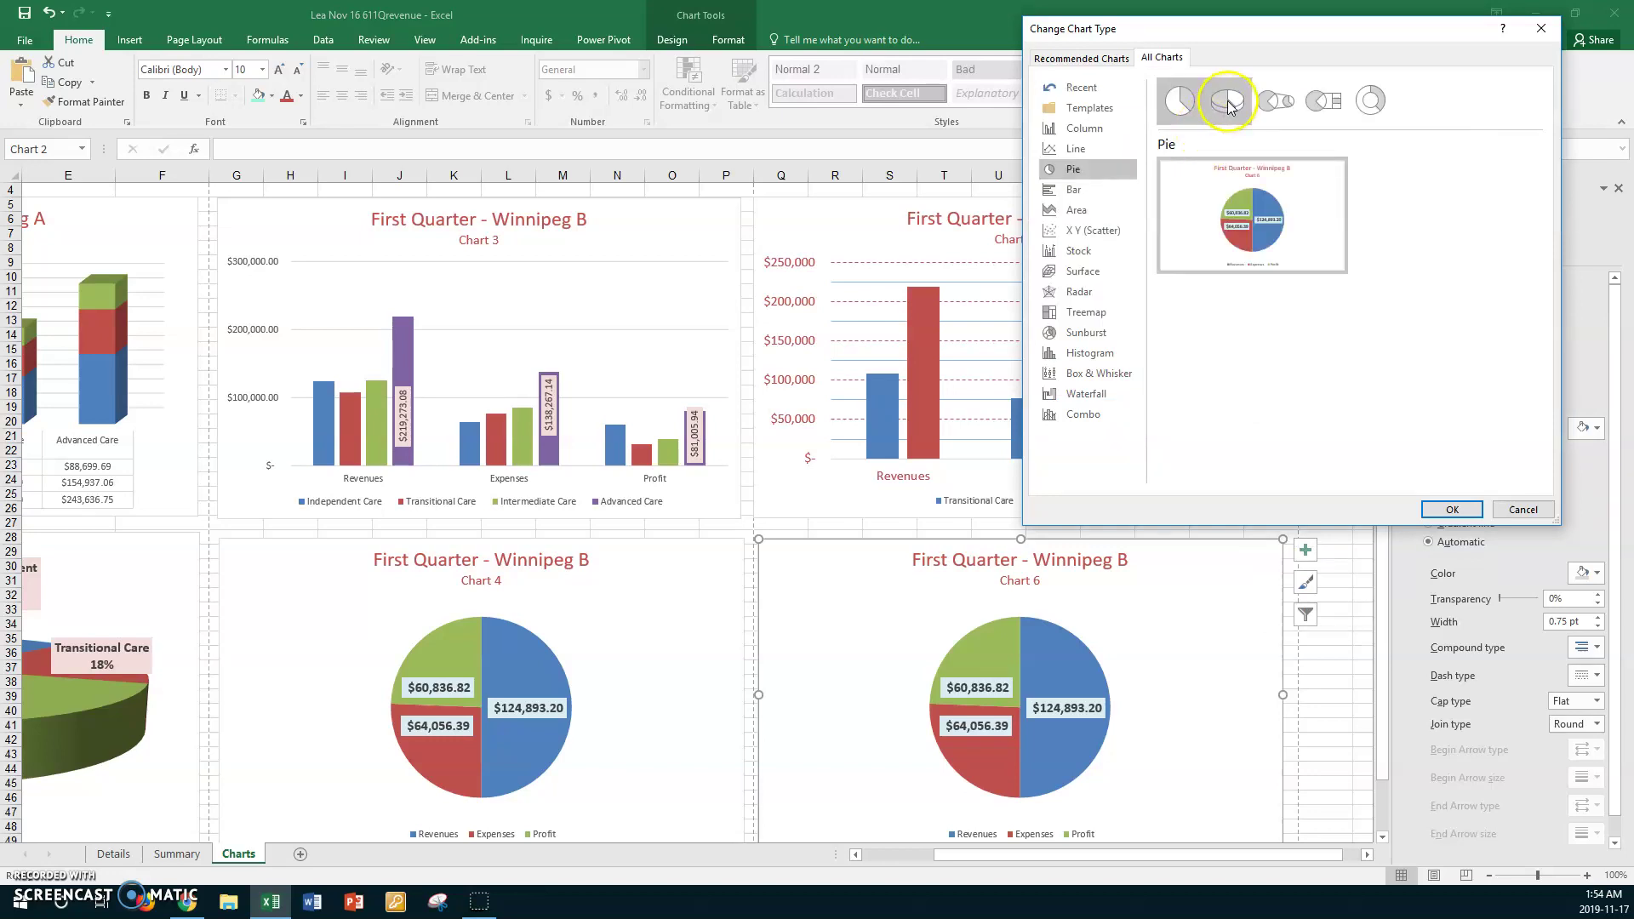
click(1226, 101)
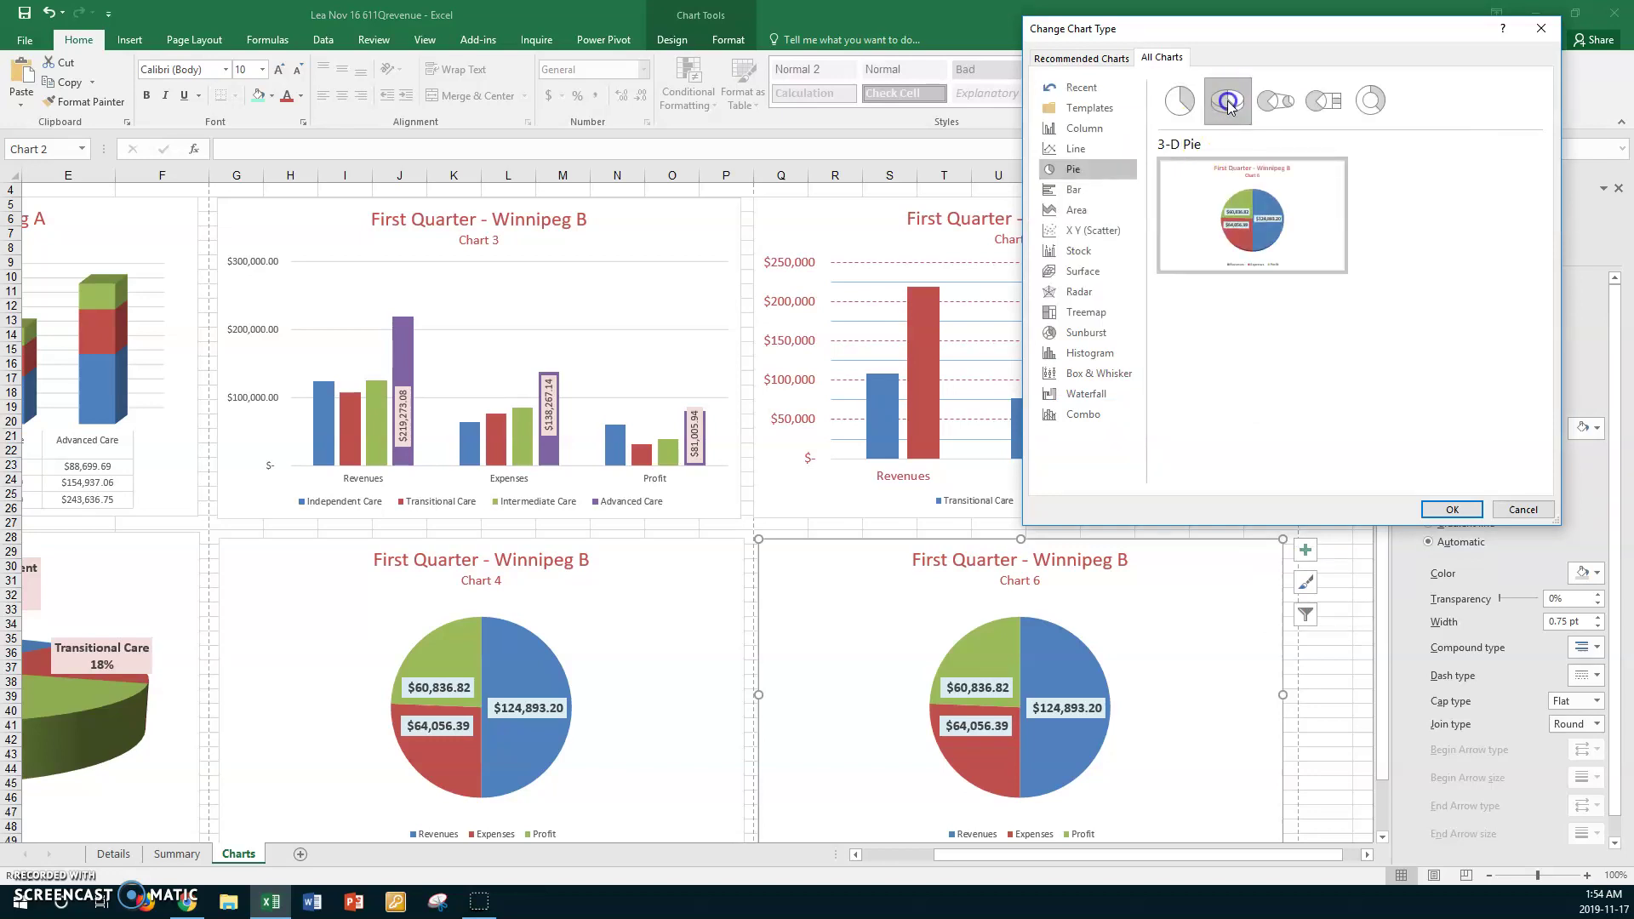
click(1451, 510)
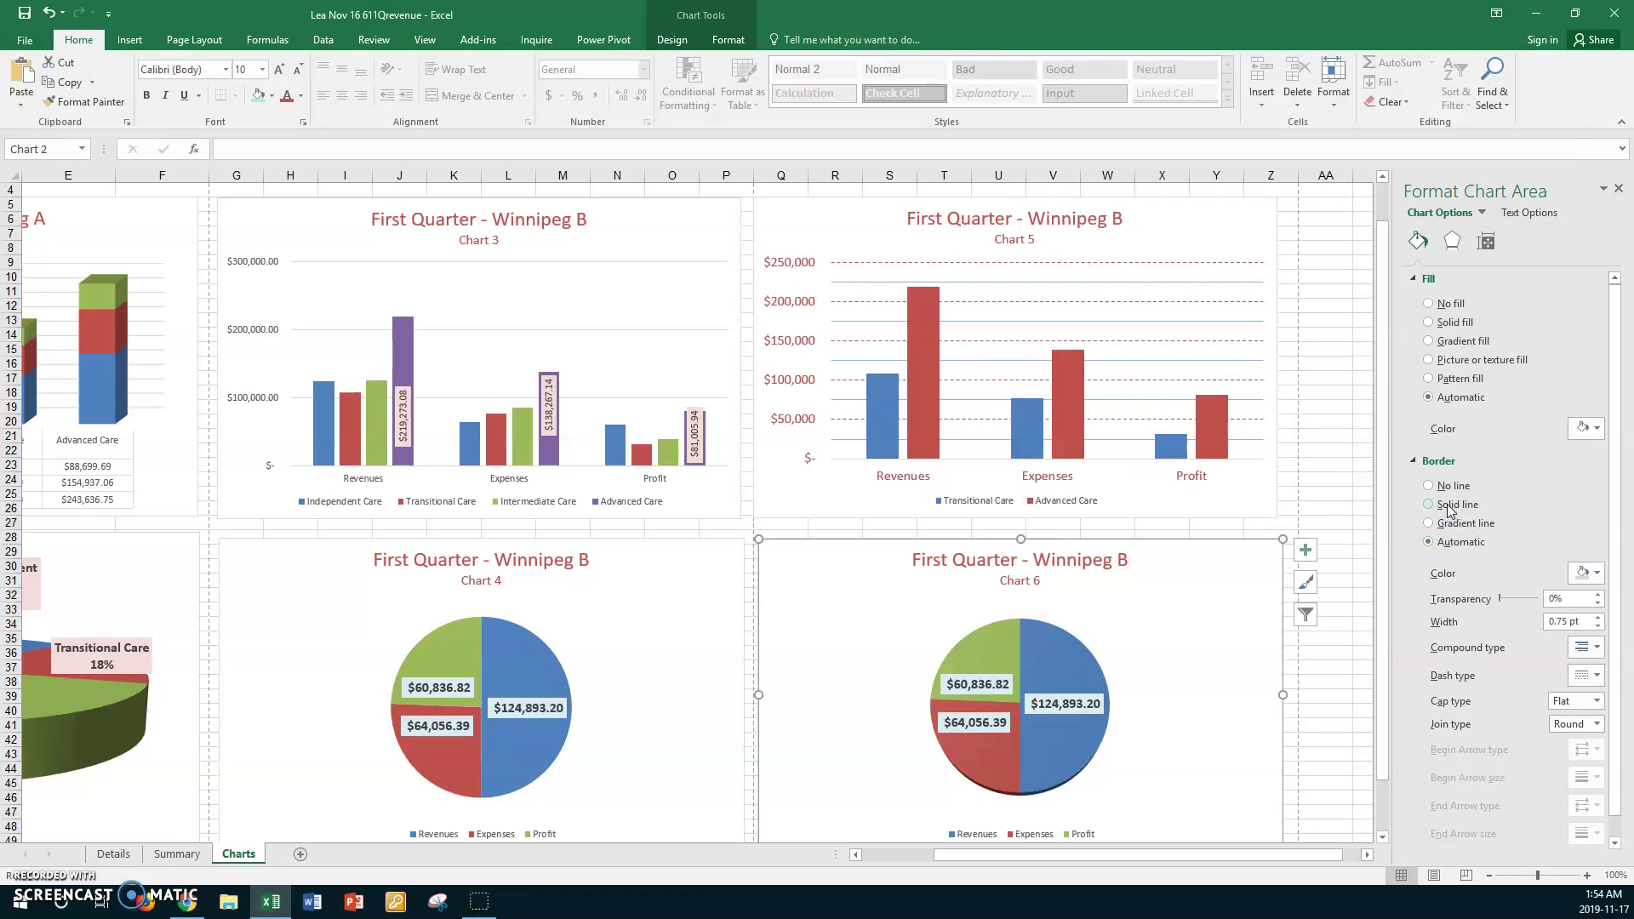
- Set Chart 6's 3-D Rotation X value to 280°, keeping 75° Y and 15° perspective
right_click(1259, 591)
click(1256, 572)
right_click(1252, 568)
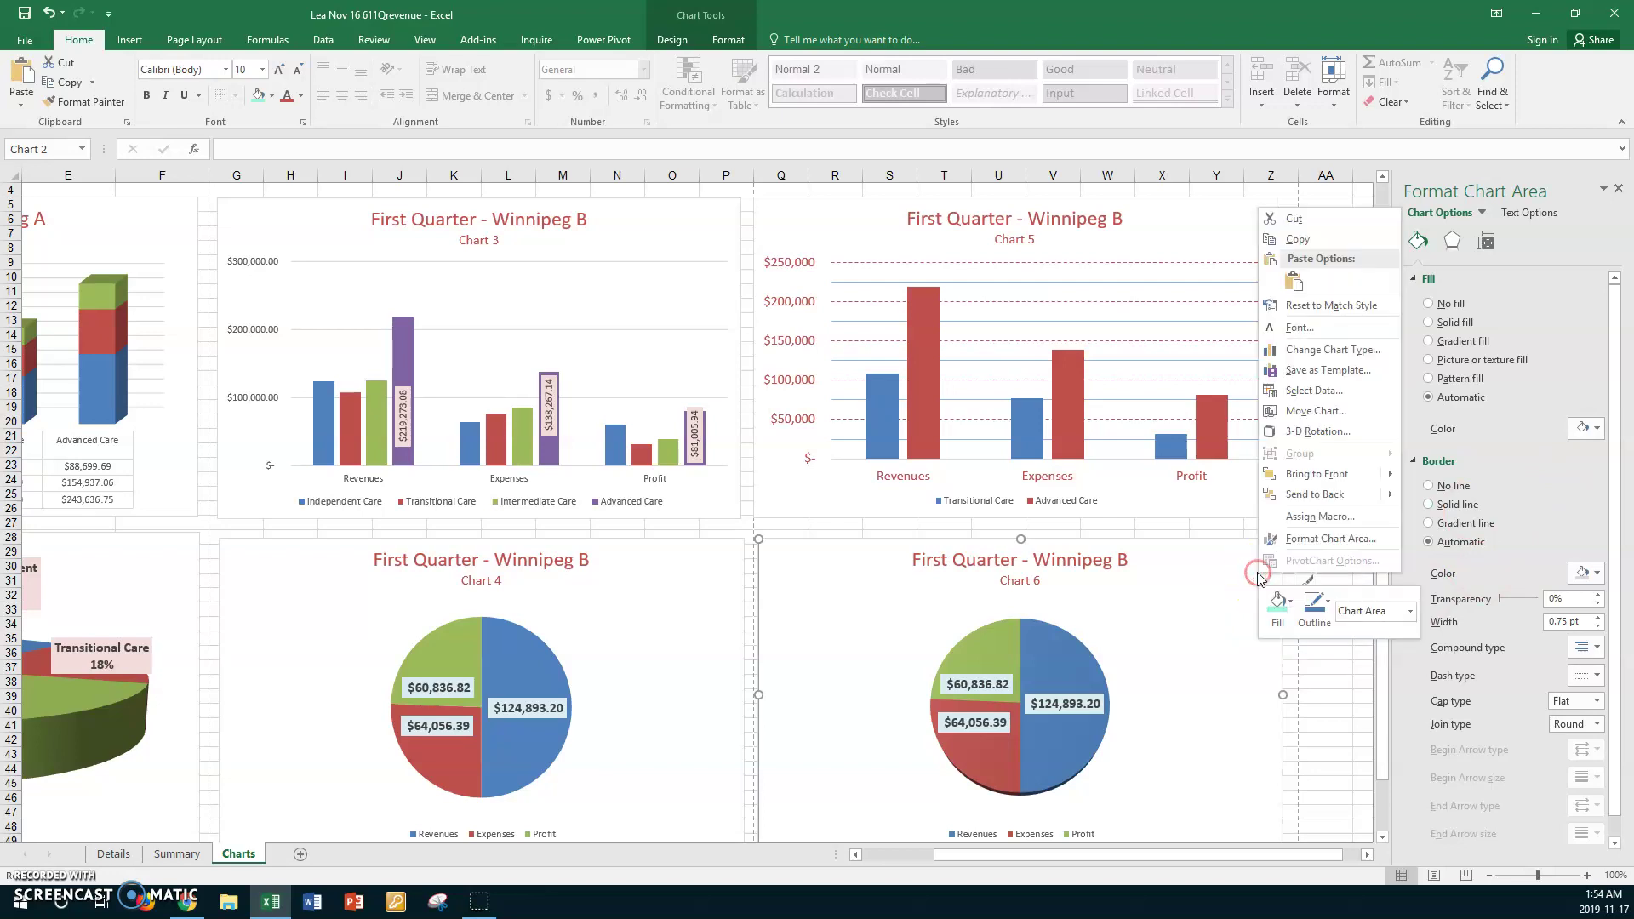
click(1318, 431)
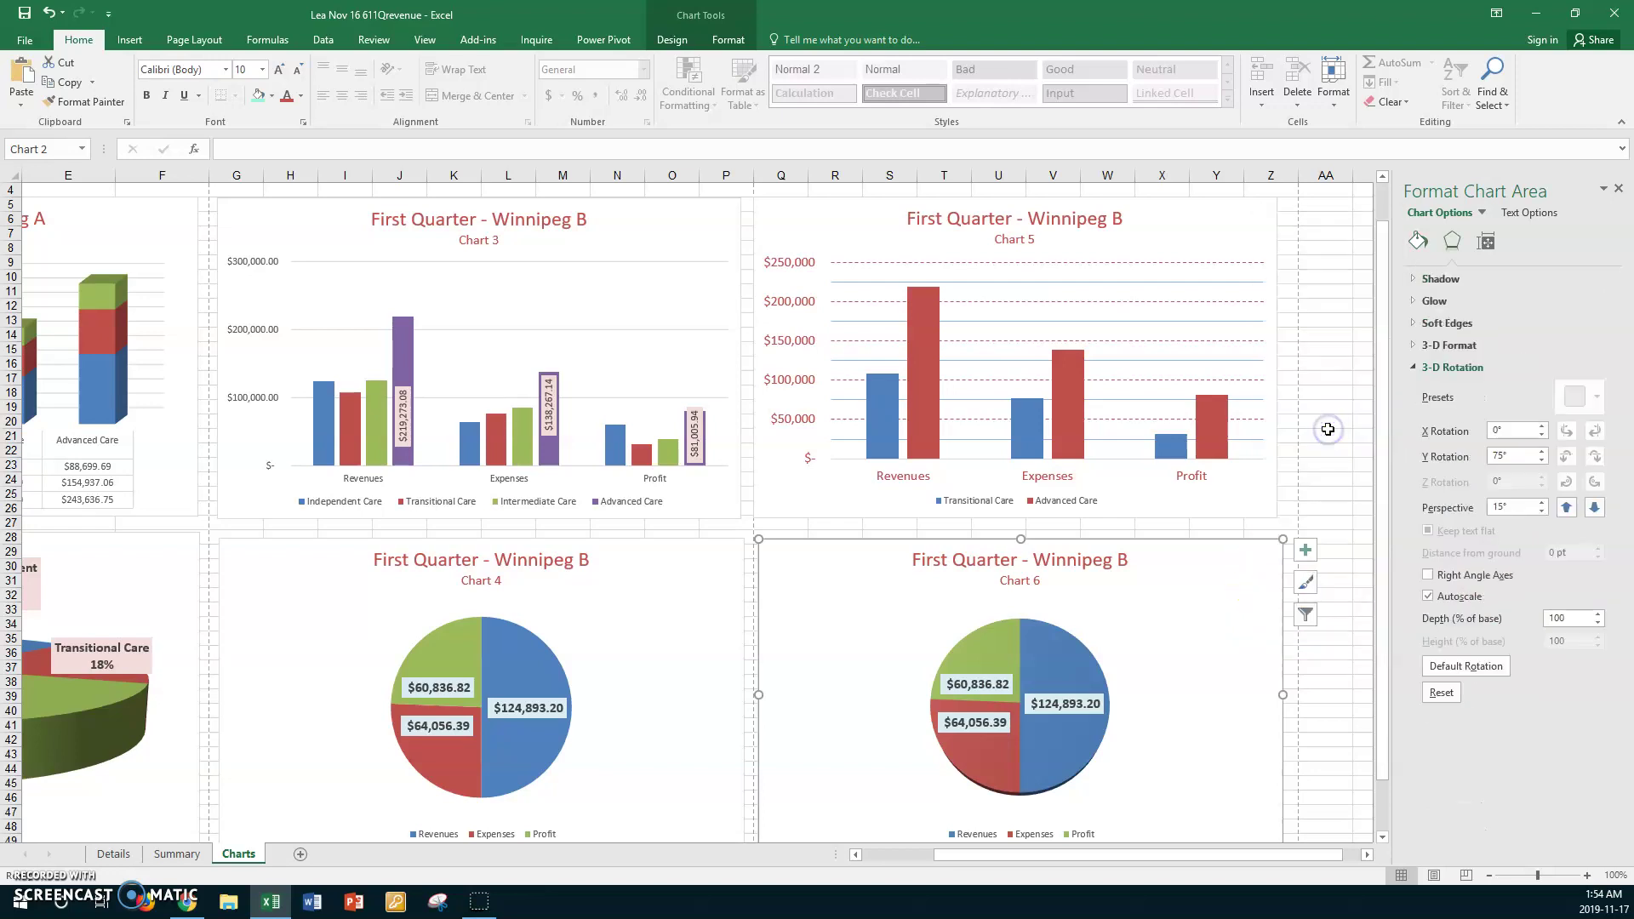
click(1542, 428)
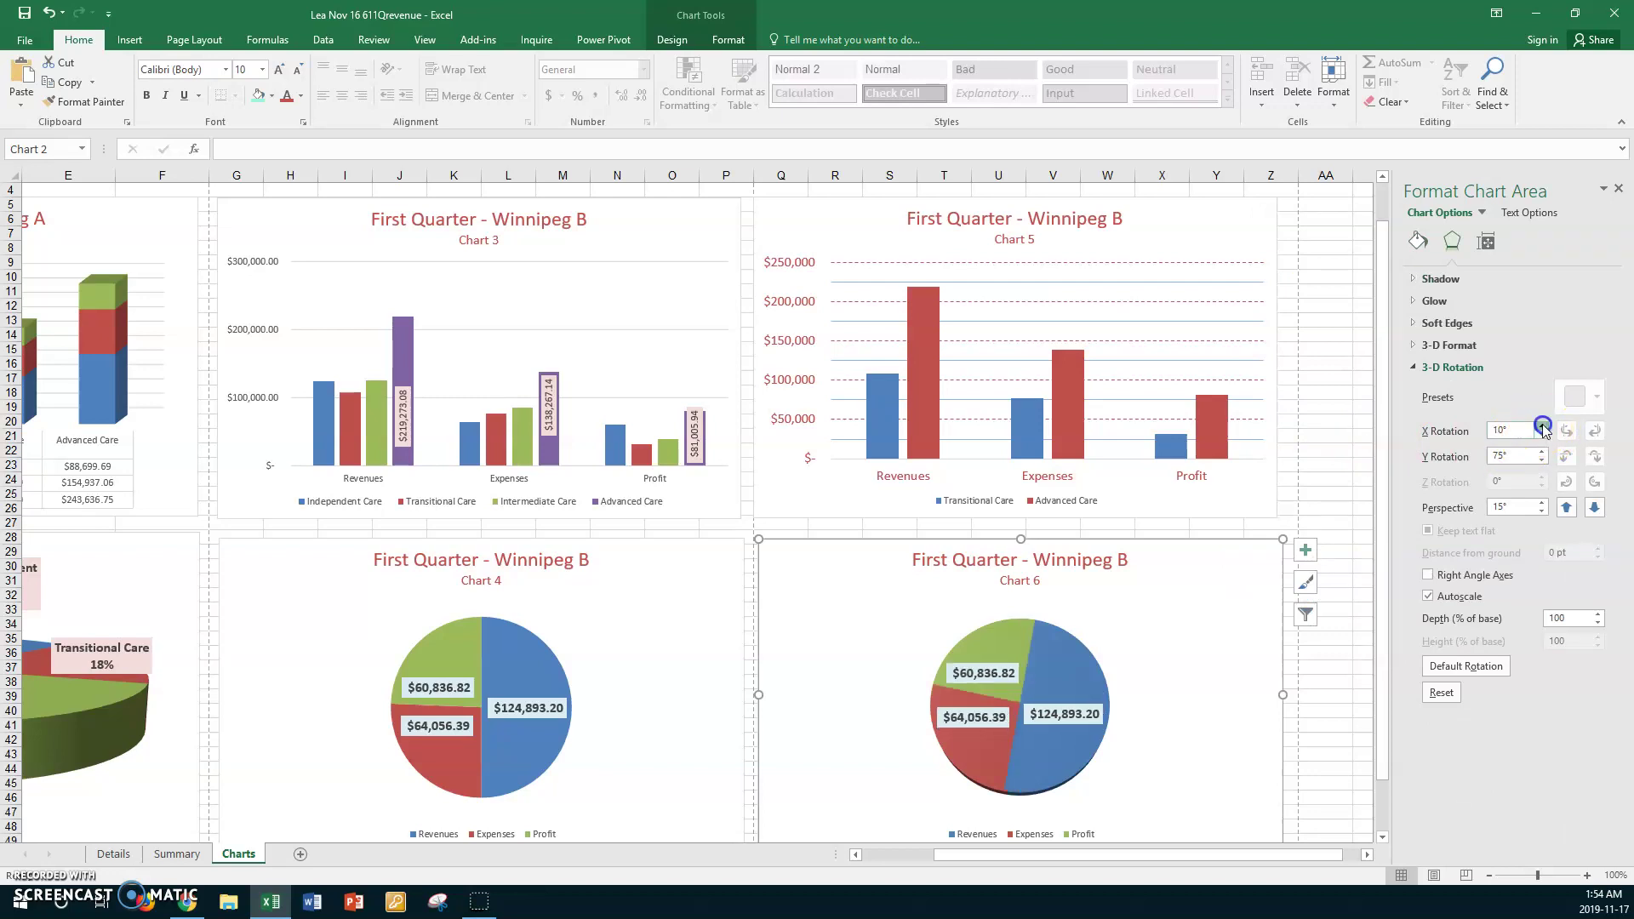
click(1542, 427)
click(1543, 427)
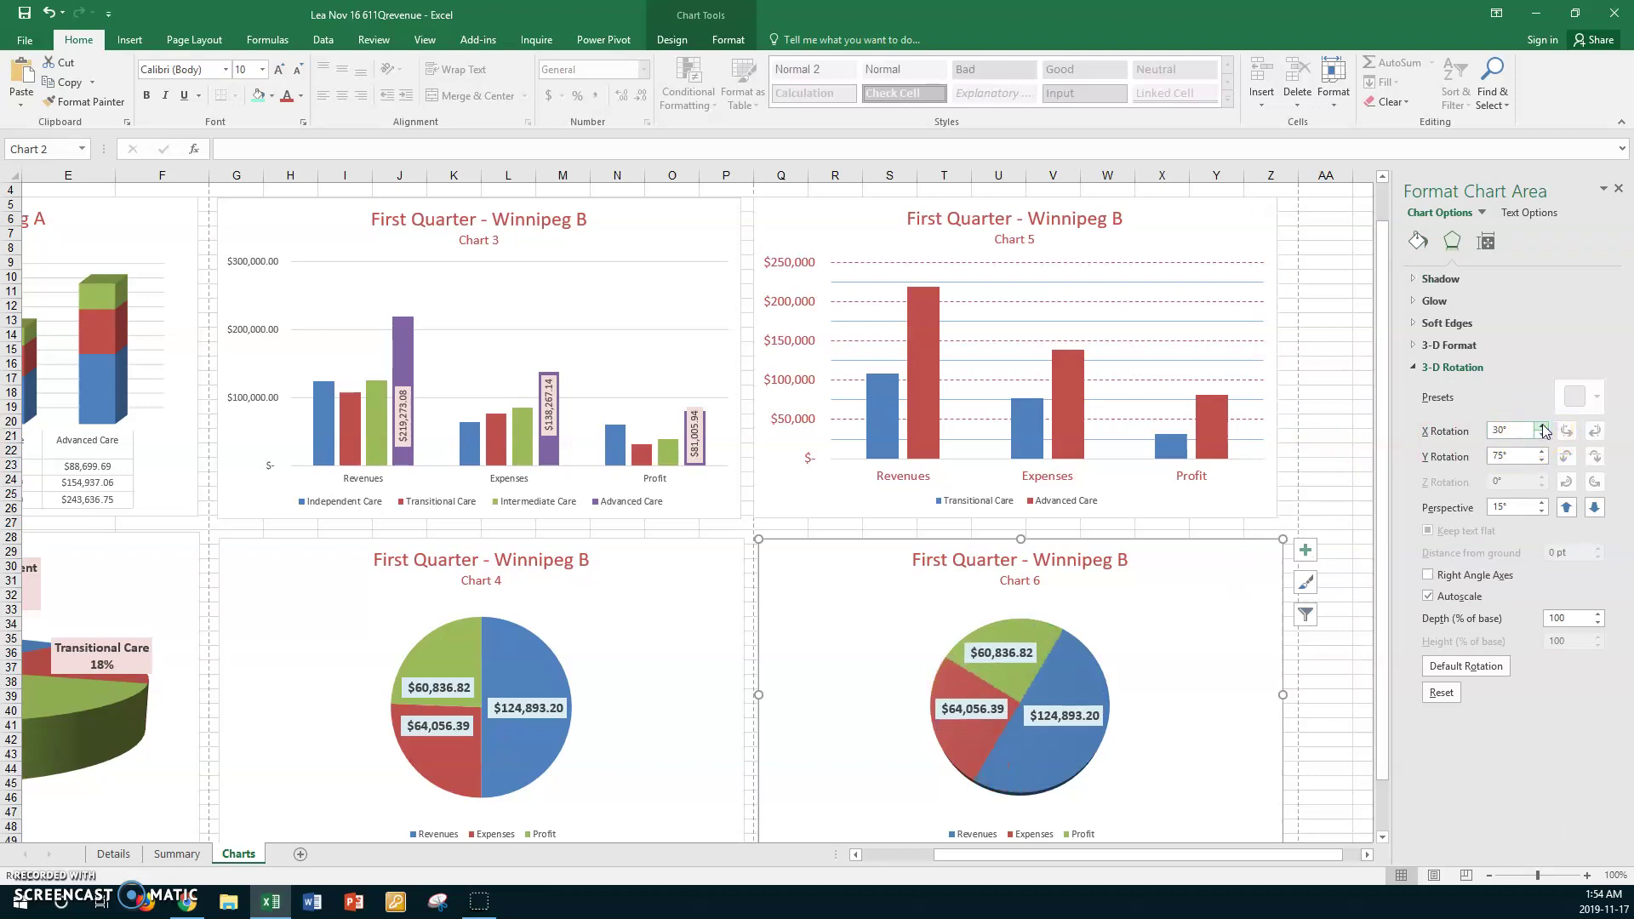
click(1543, 426)
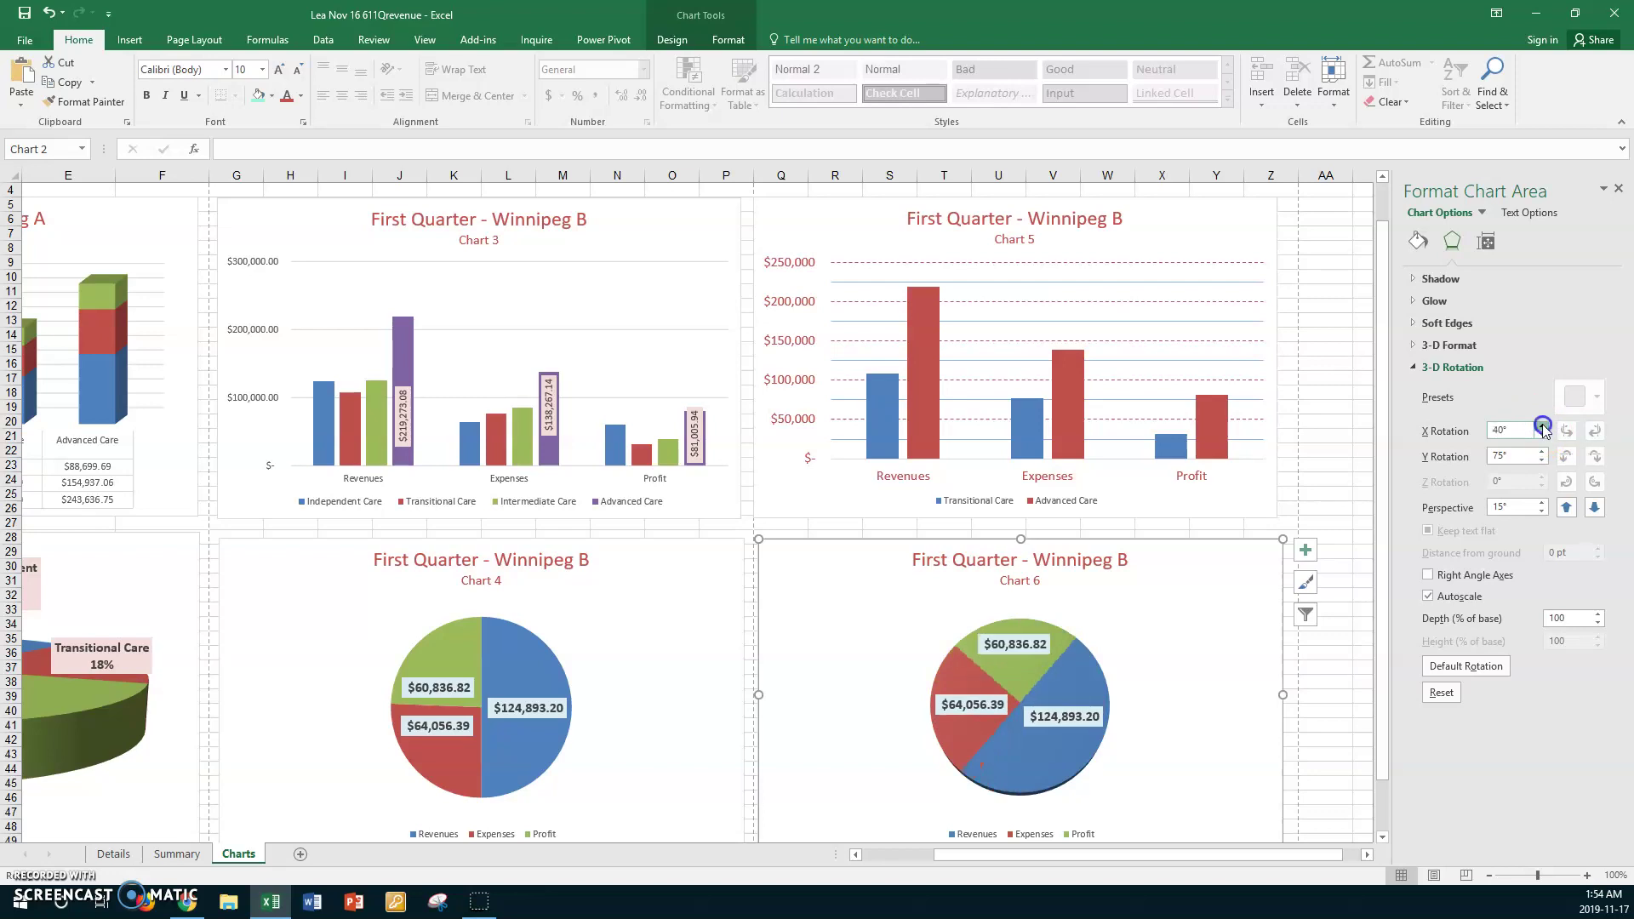
click(1543, 426)
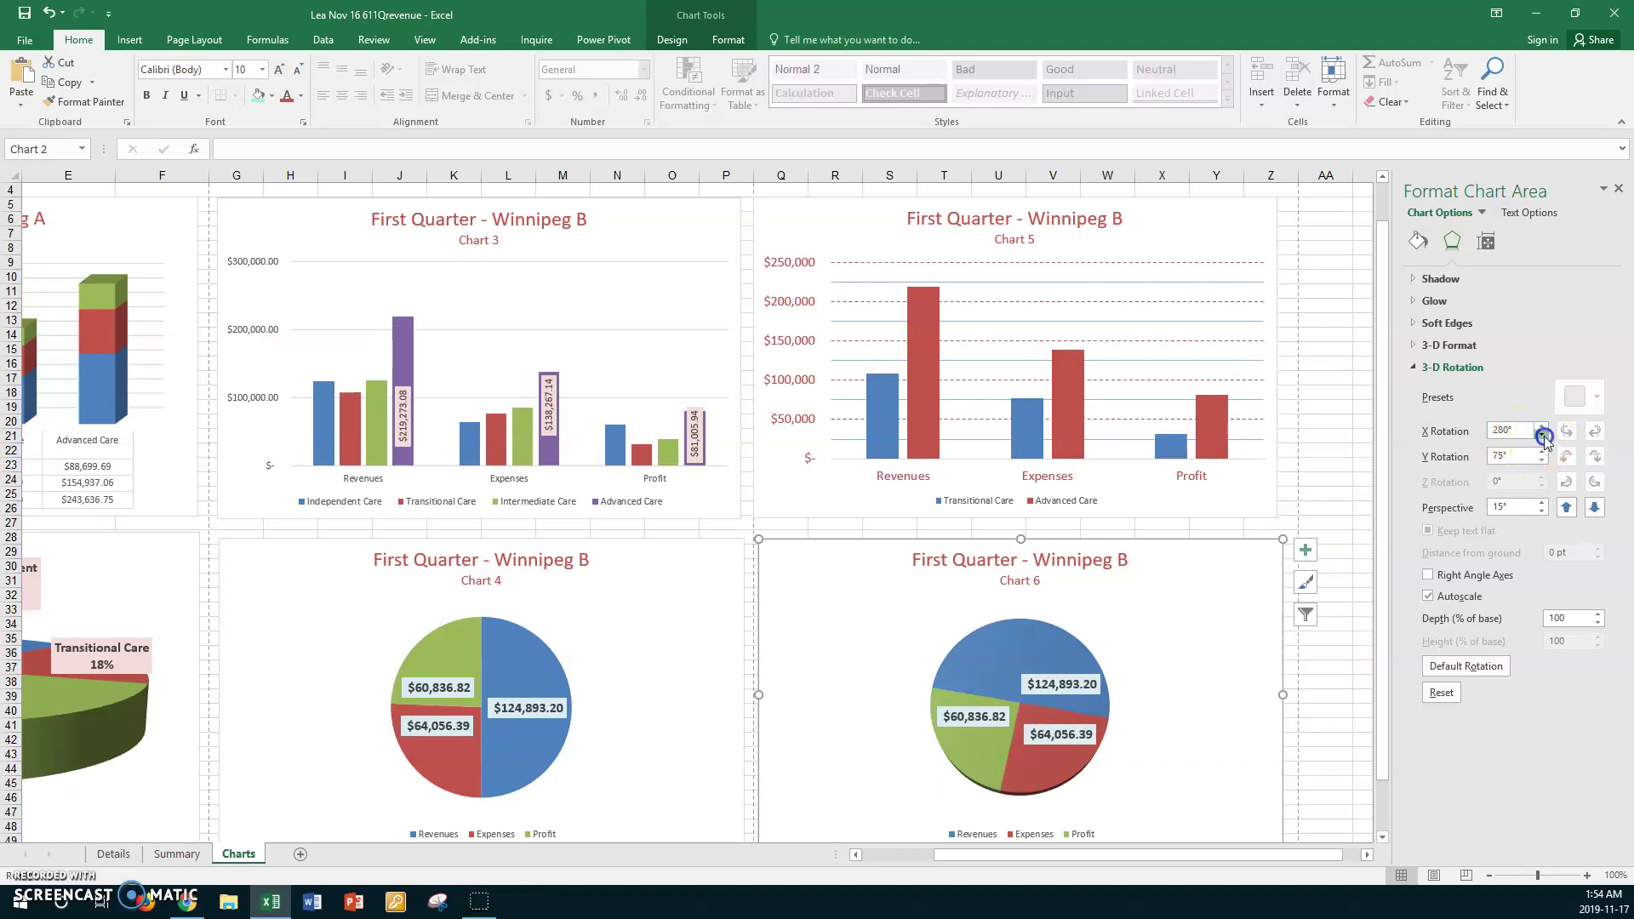
click(1543, 437)
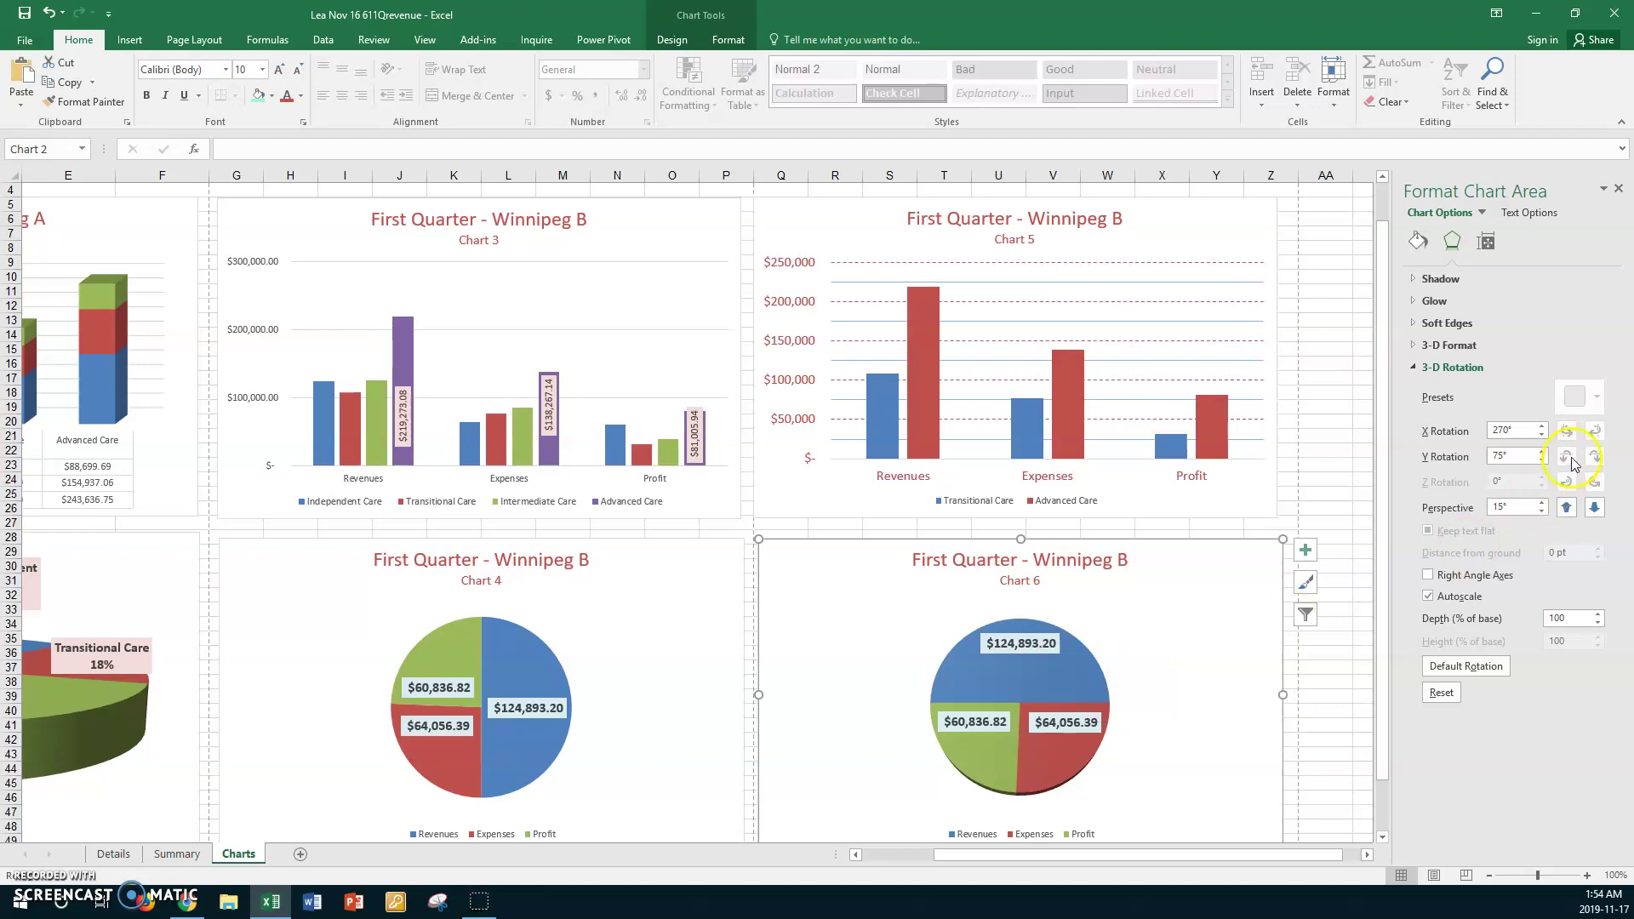
click(1542, 427)
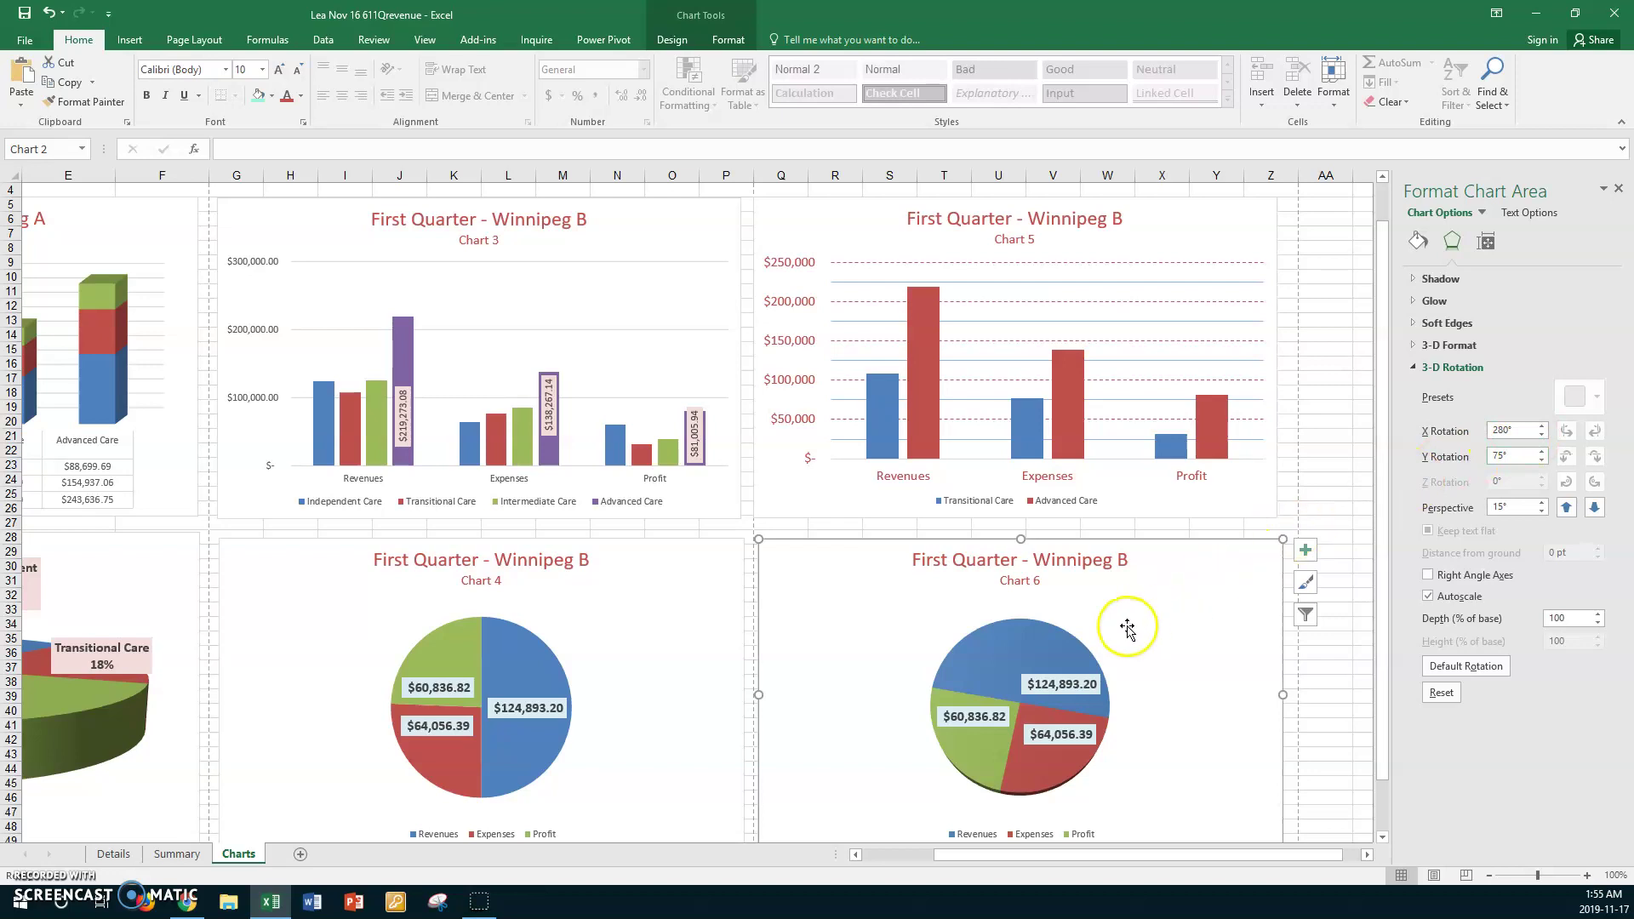
- Drag the blue Revenues and green Profit slices outward so Chart 6's pie is exploded
click(1043, 651)
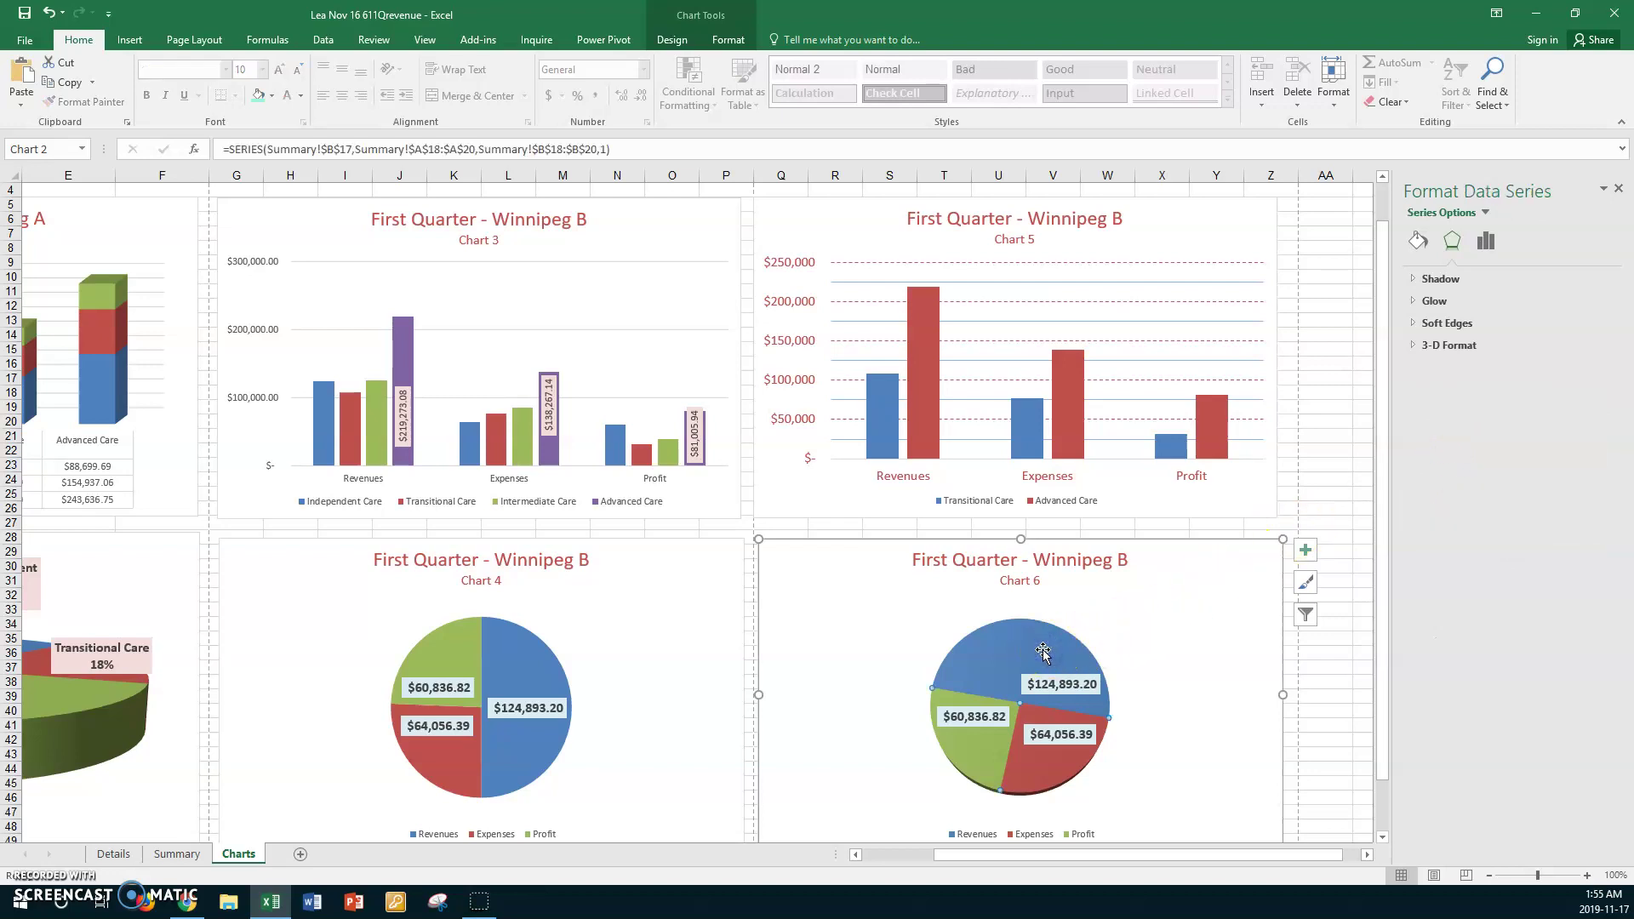
click(1043, 652)
drag(1042, 649, 1040, 634)
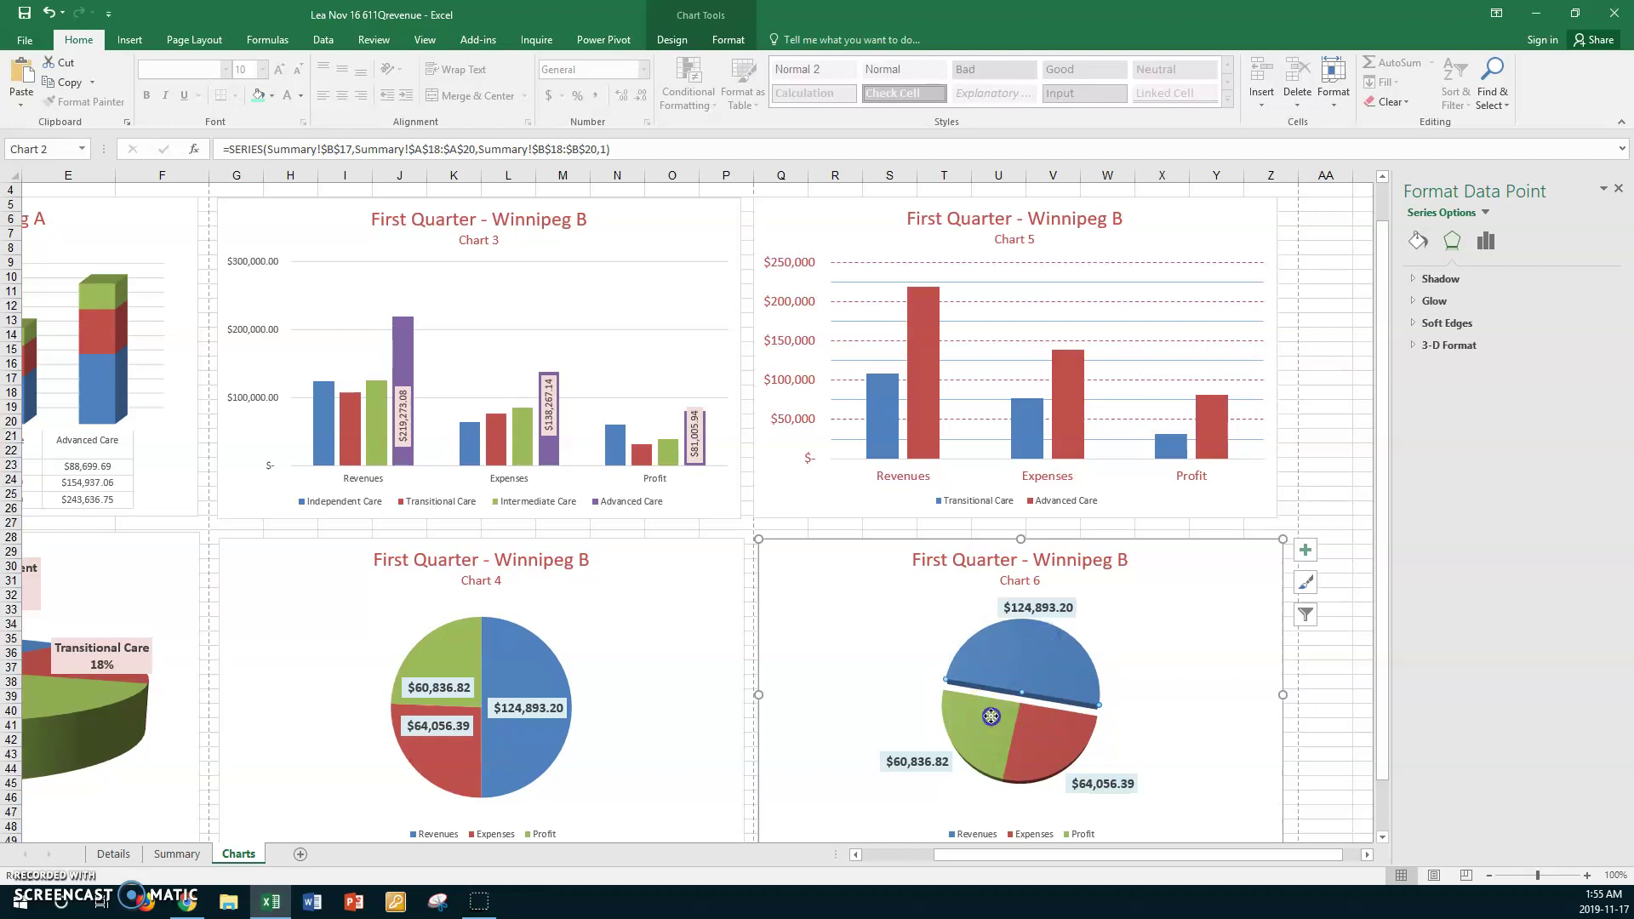
drag(984, 724, 1035, 742)
click(1034, 735)
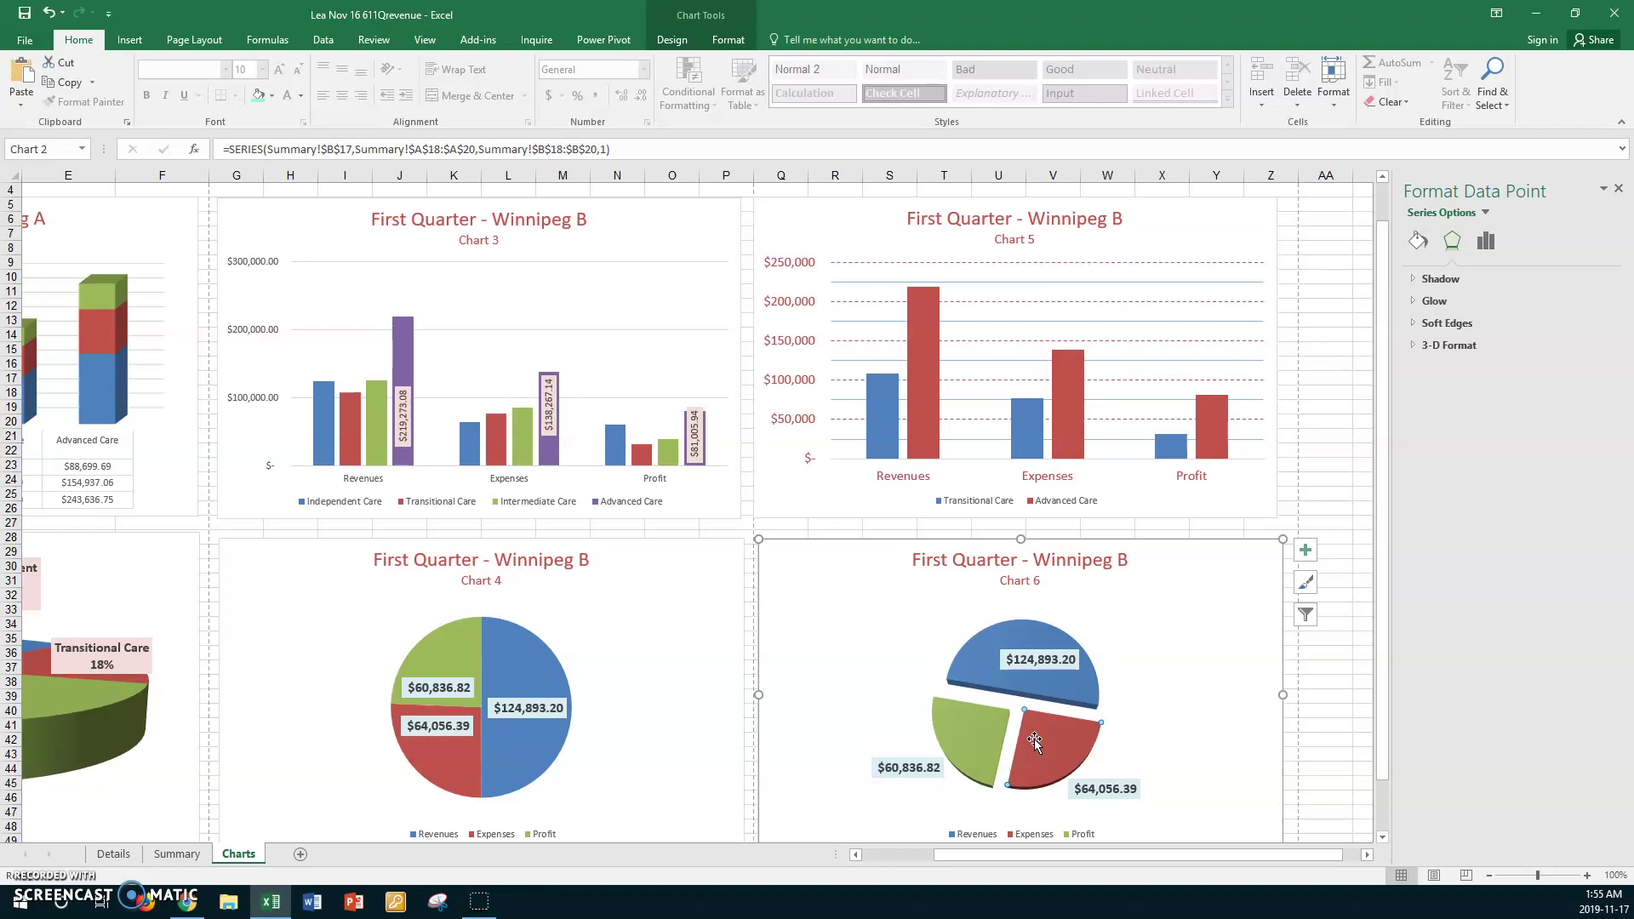
- Raise the Chart 6 pie's 3-D Rotation perspective value to 100°
click(1255, 560)
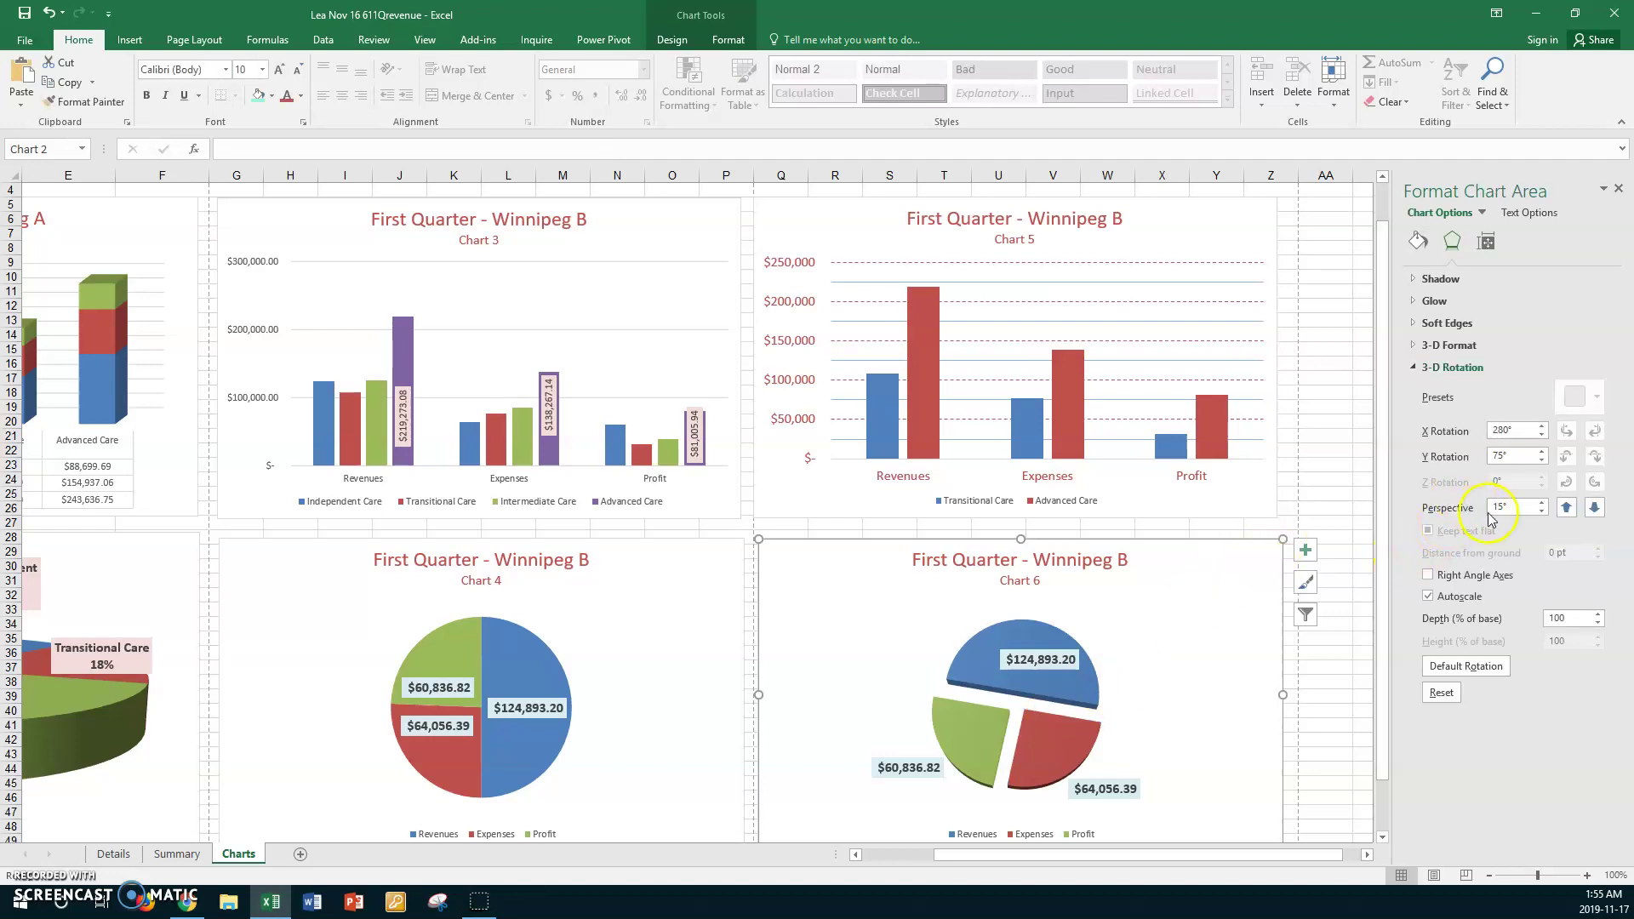
click(1542, 503)
click(1542, 503)
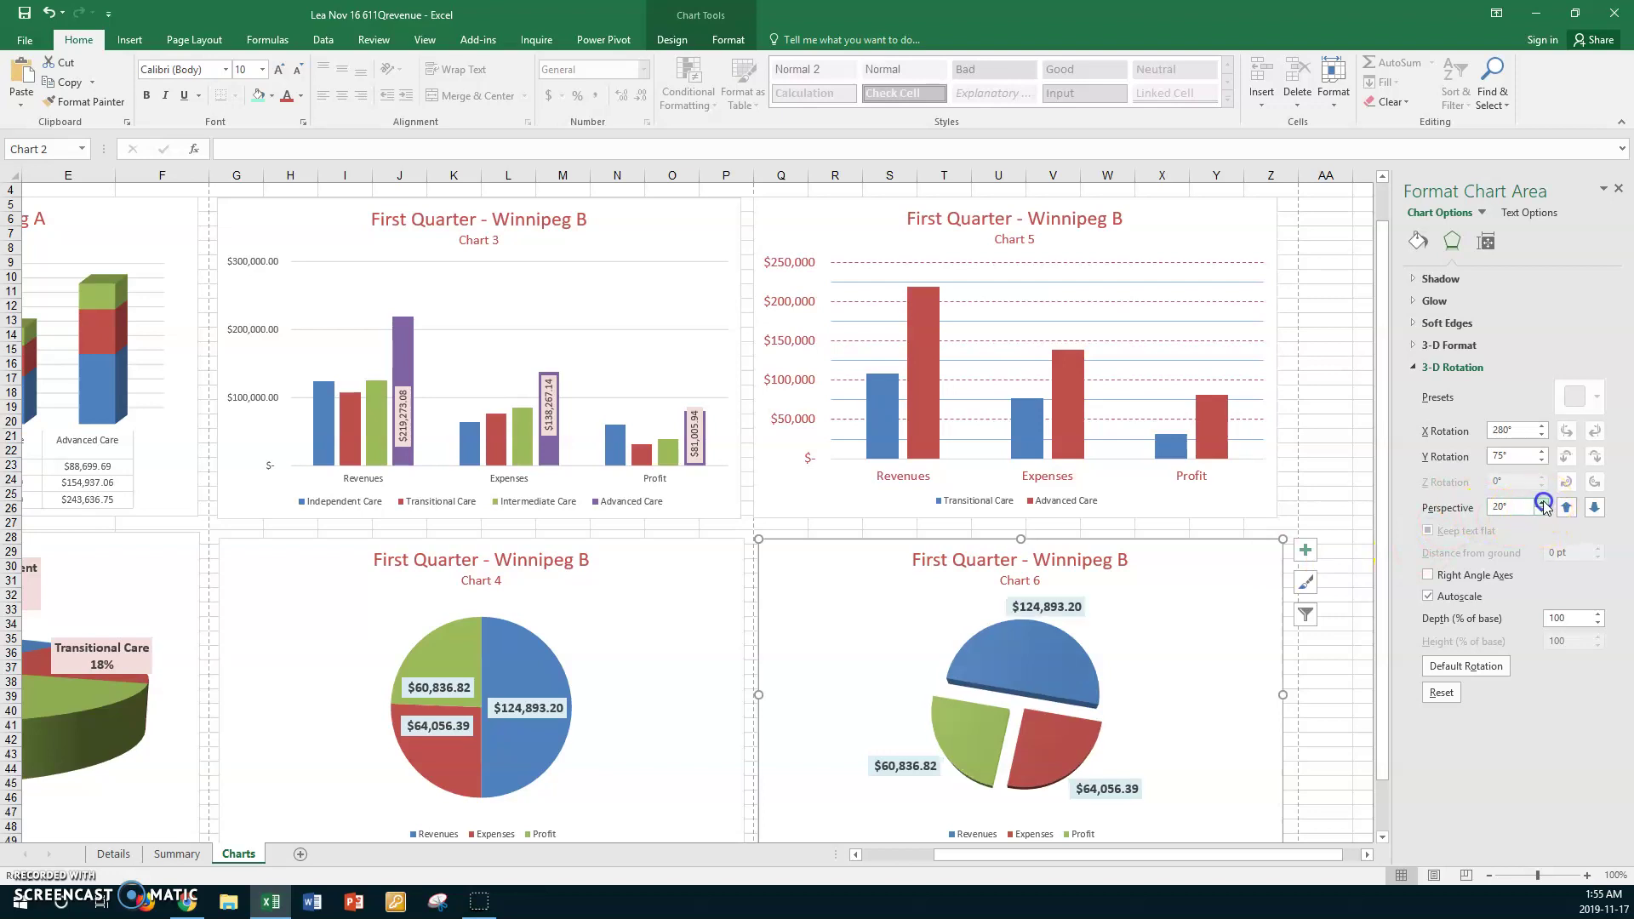
click(1541, 503)
click(1541, 503)
click(1541, 502)
click(1541, 503)
click(1542, 503)
click(1541, 503)
click(1541, 502)
click(1542, 503)
click(1542, 503)
click(1541, 503)
click(1542, 502)
click(1541, 502)
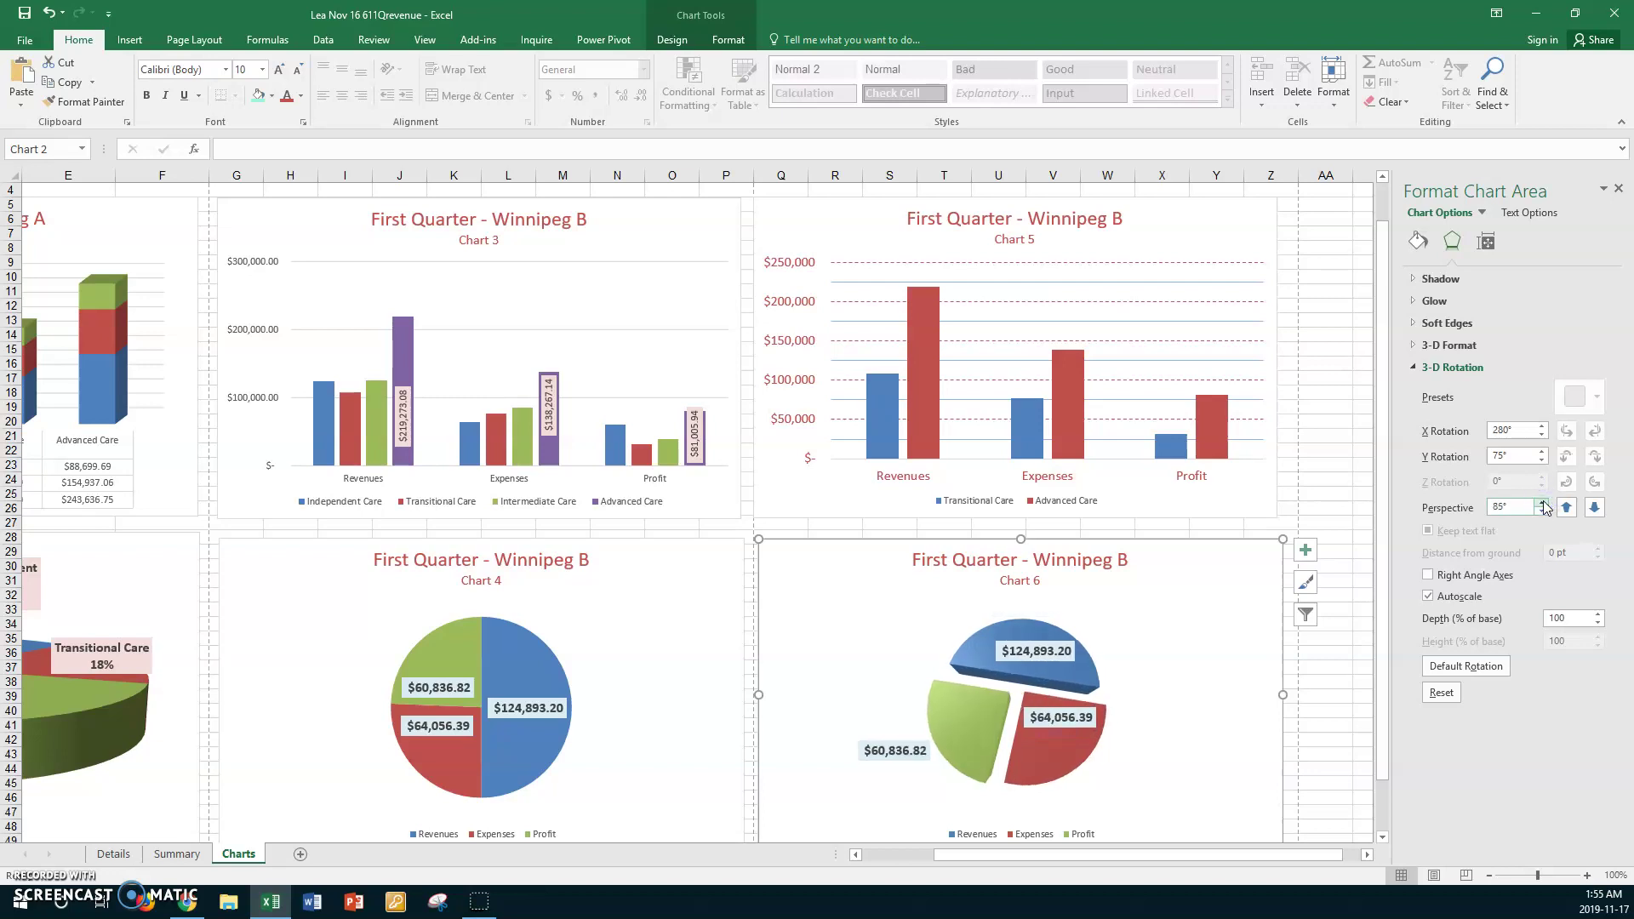
click(1566, 508)
click(1566, 508)
click(1594, 508)
click(1593, 508)
click(1593, 508)
click(1594, 508)
click(1593, 508)
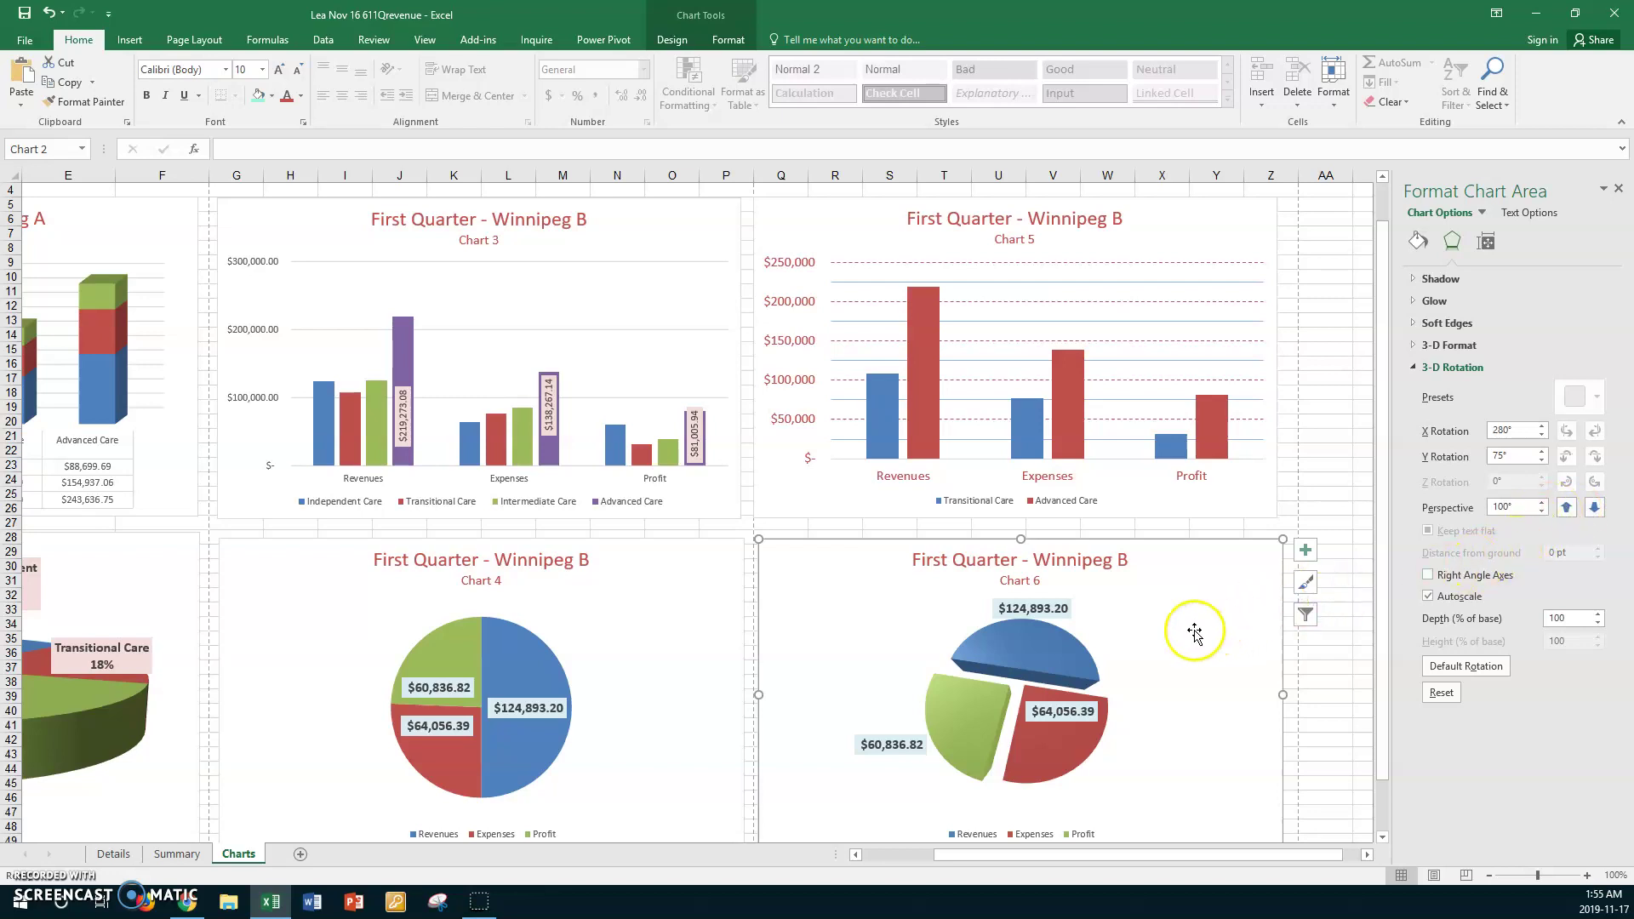
- Move the $124,893.20 label onto the blue slice and $60,836.82 onto the green slice
click(1060, 611)
click(1058, 604)
drag(1058, 601, 1056, 636)
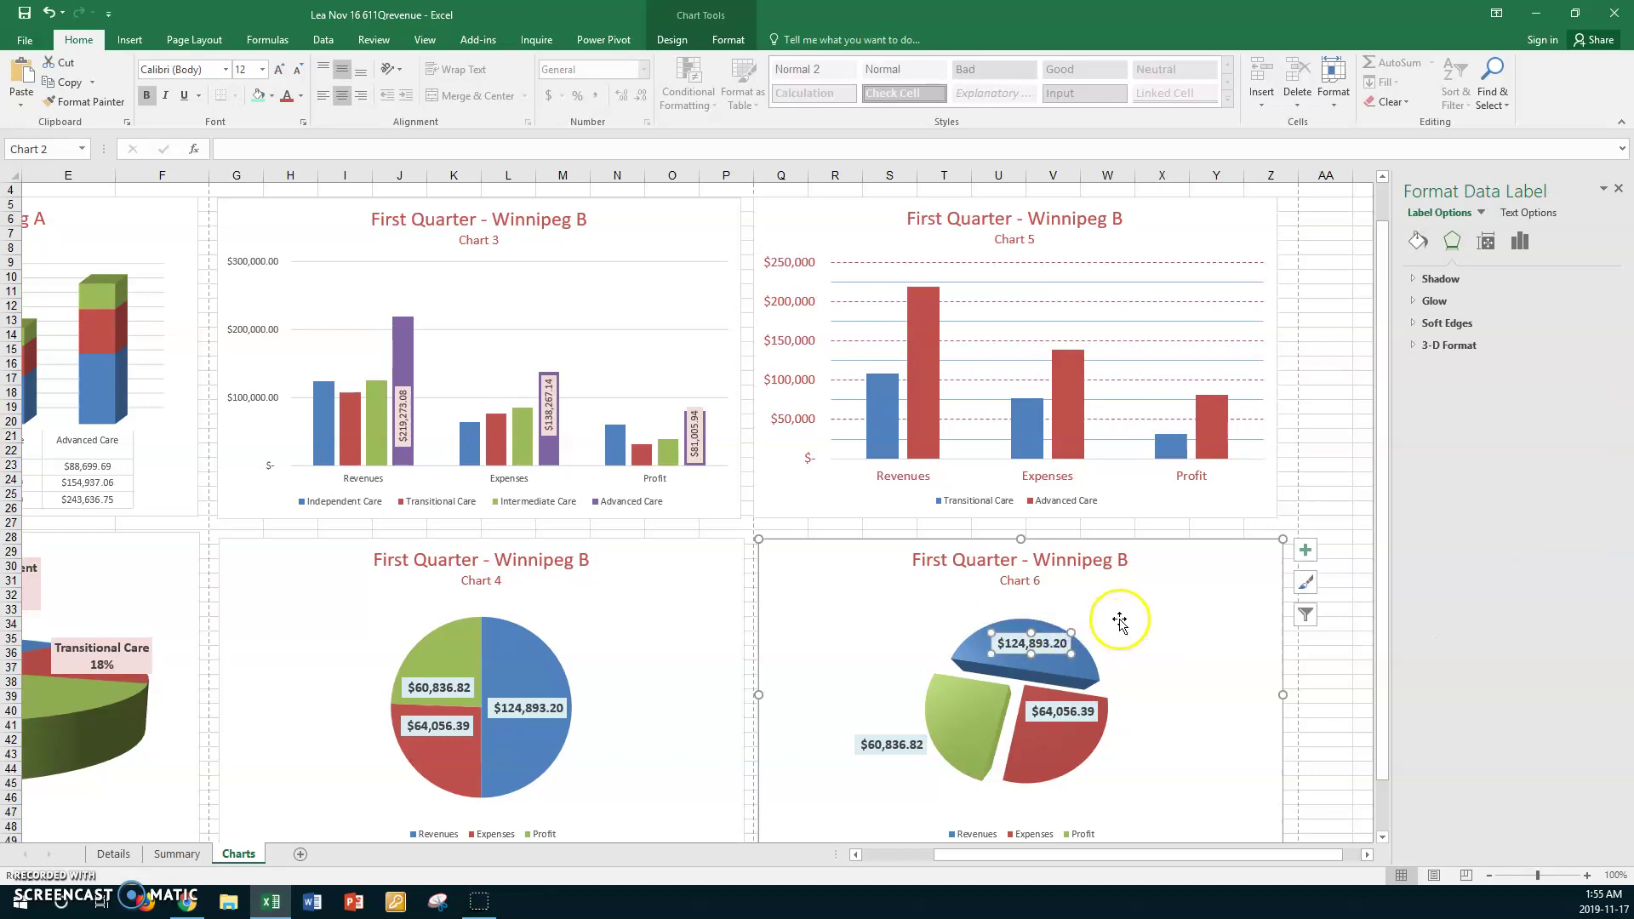
click(1123, 617)
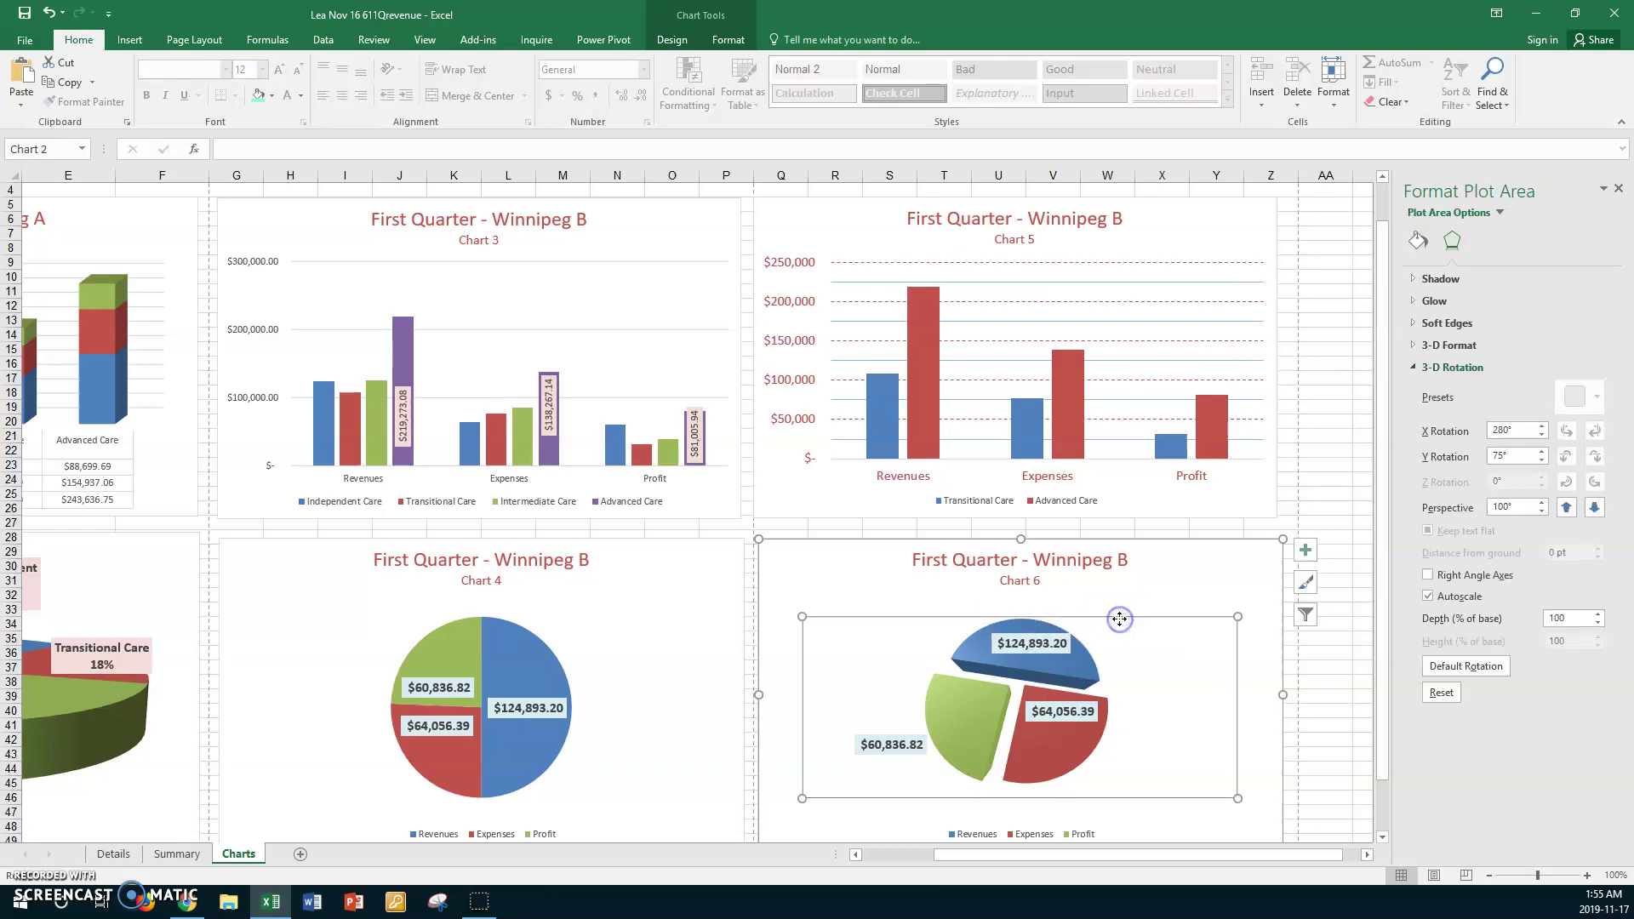
click(887, 743)
drag(883, 728, 955, 687)
click(863, 677)
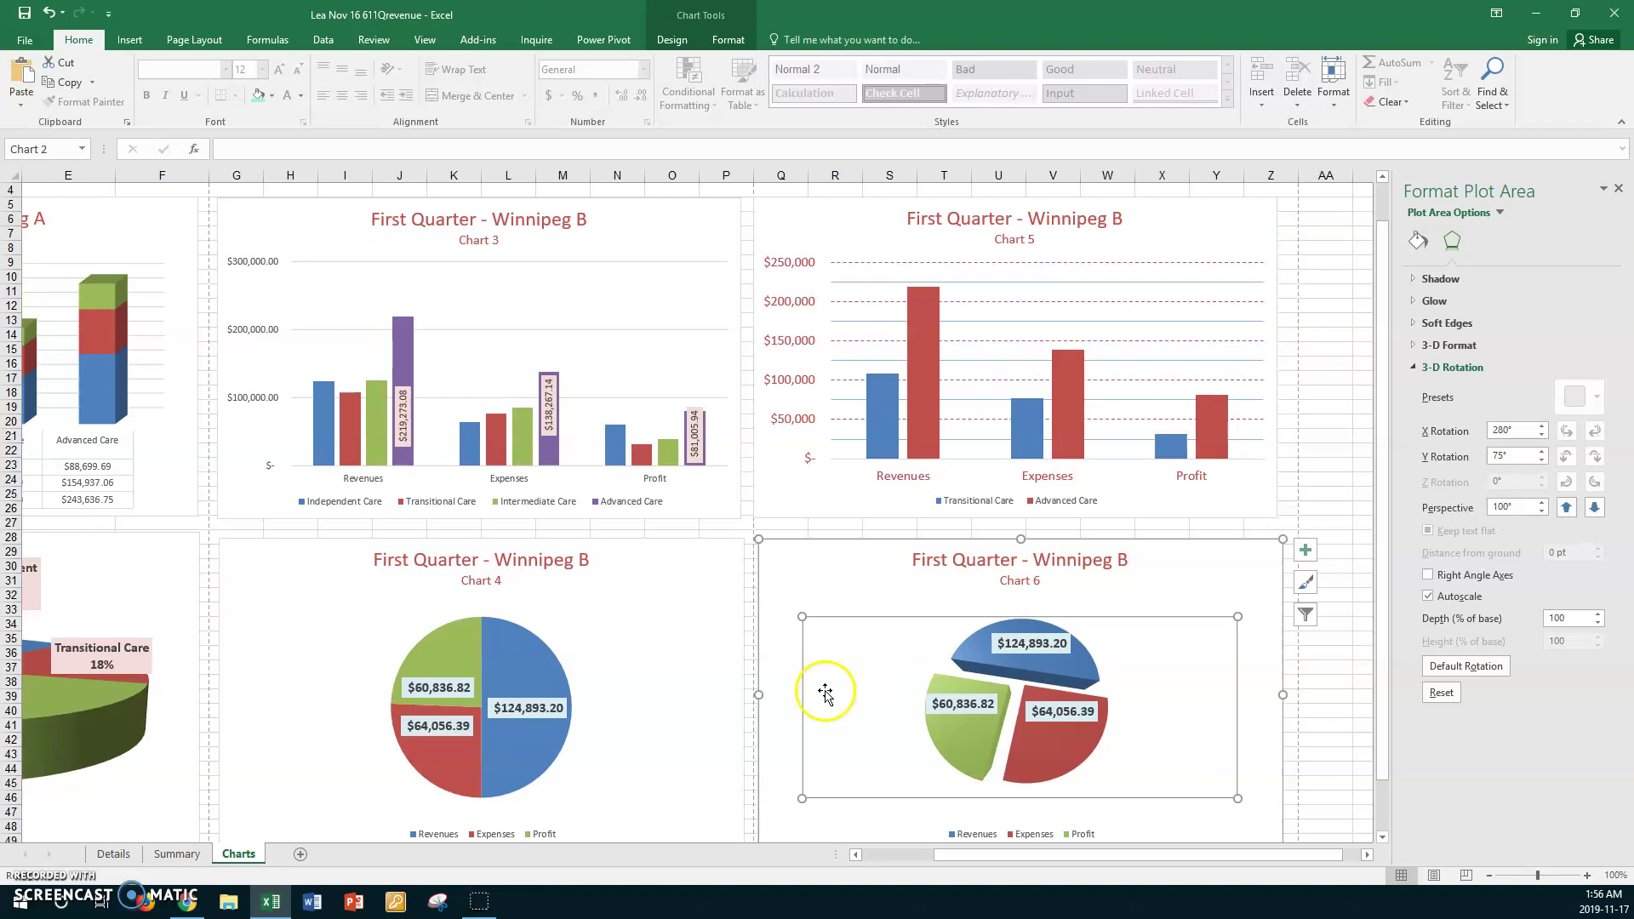
- Select only the green Profit slice and show its Fill & Line settings
click(971, 733)
click(970, 737)
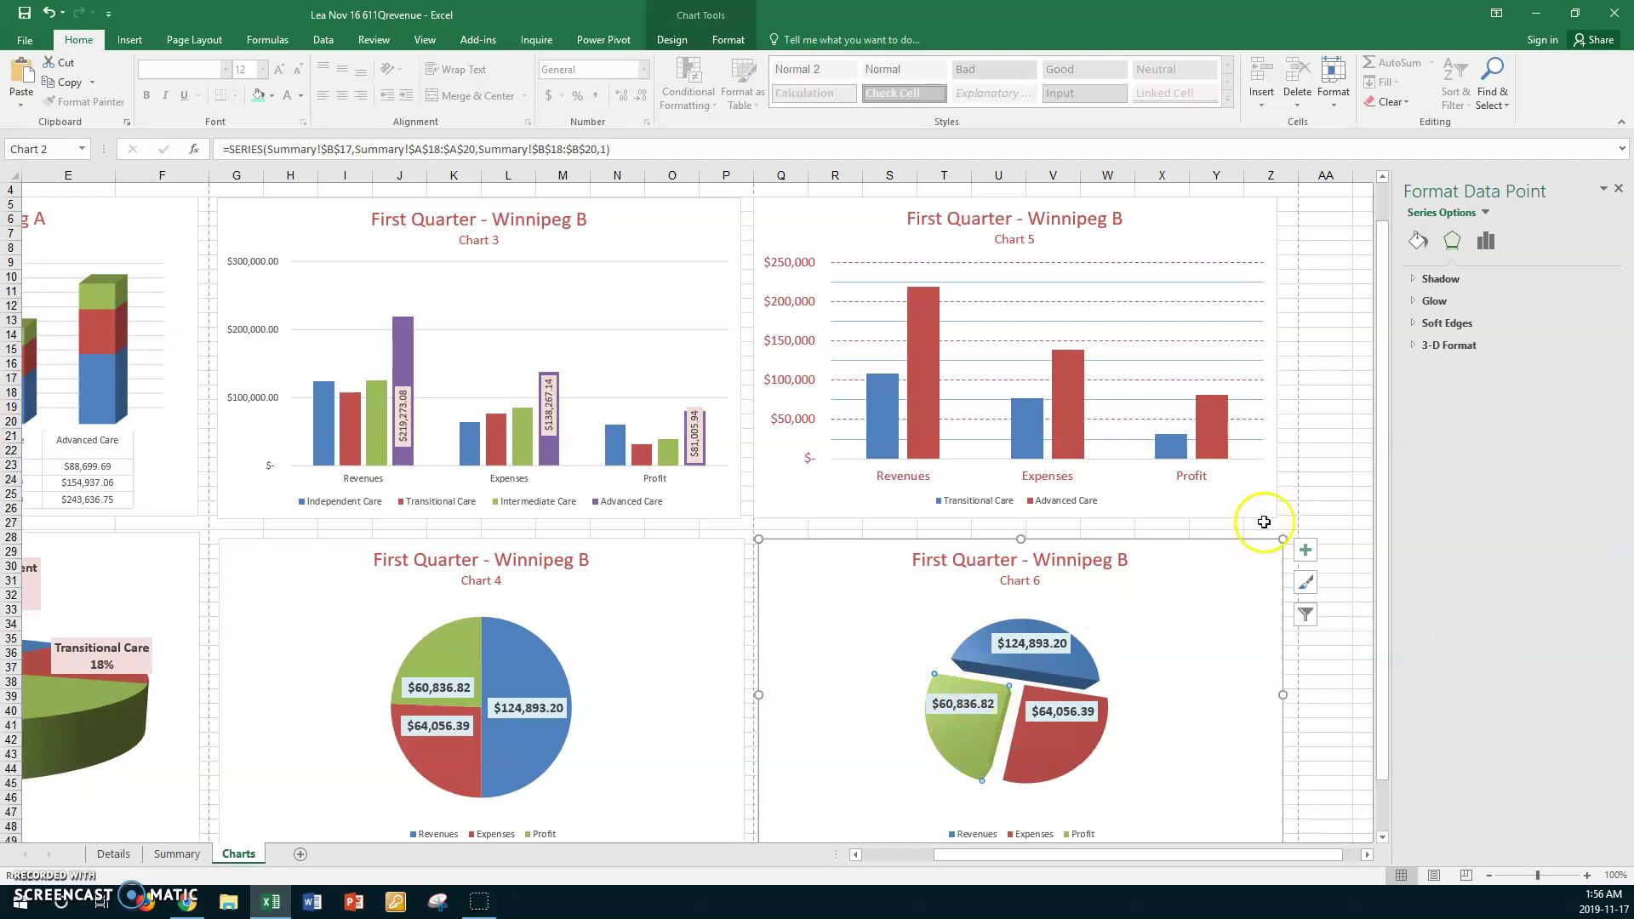
click(1418, 242)
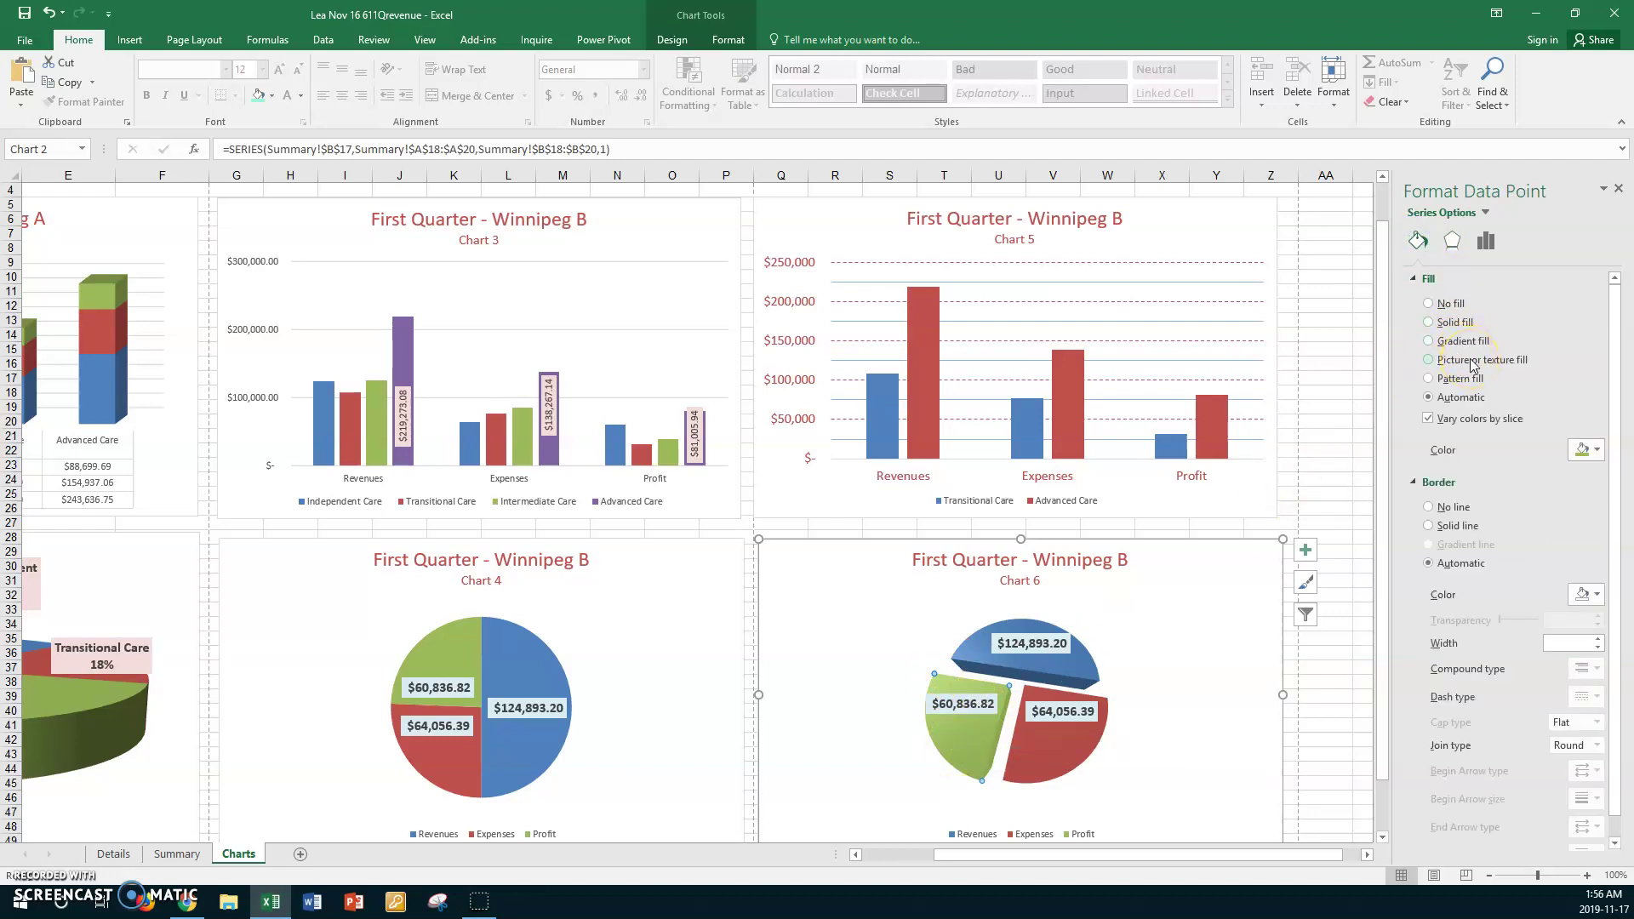
- Fill the Profit slice with the HEALTH picture from a Bing image search for 'health'
click(1477, 378)
click(1553, 470)
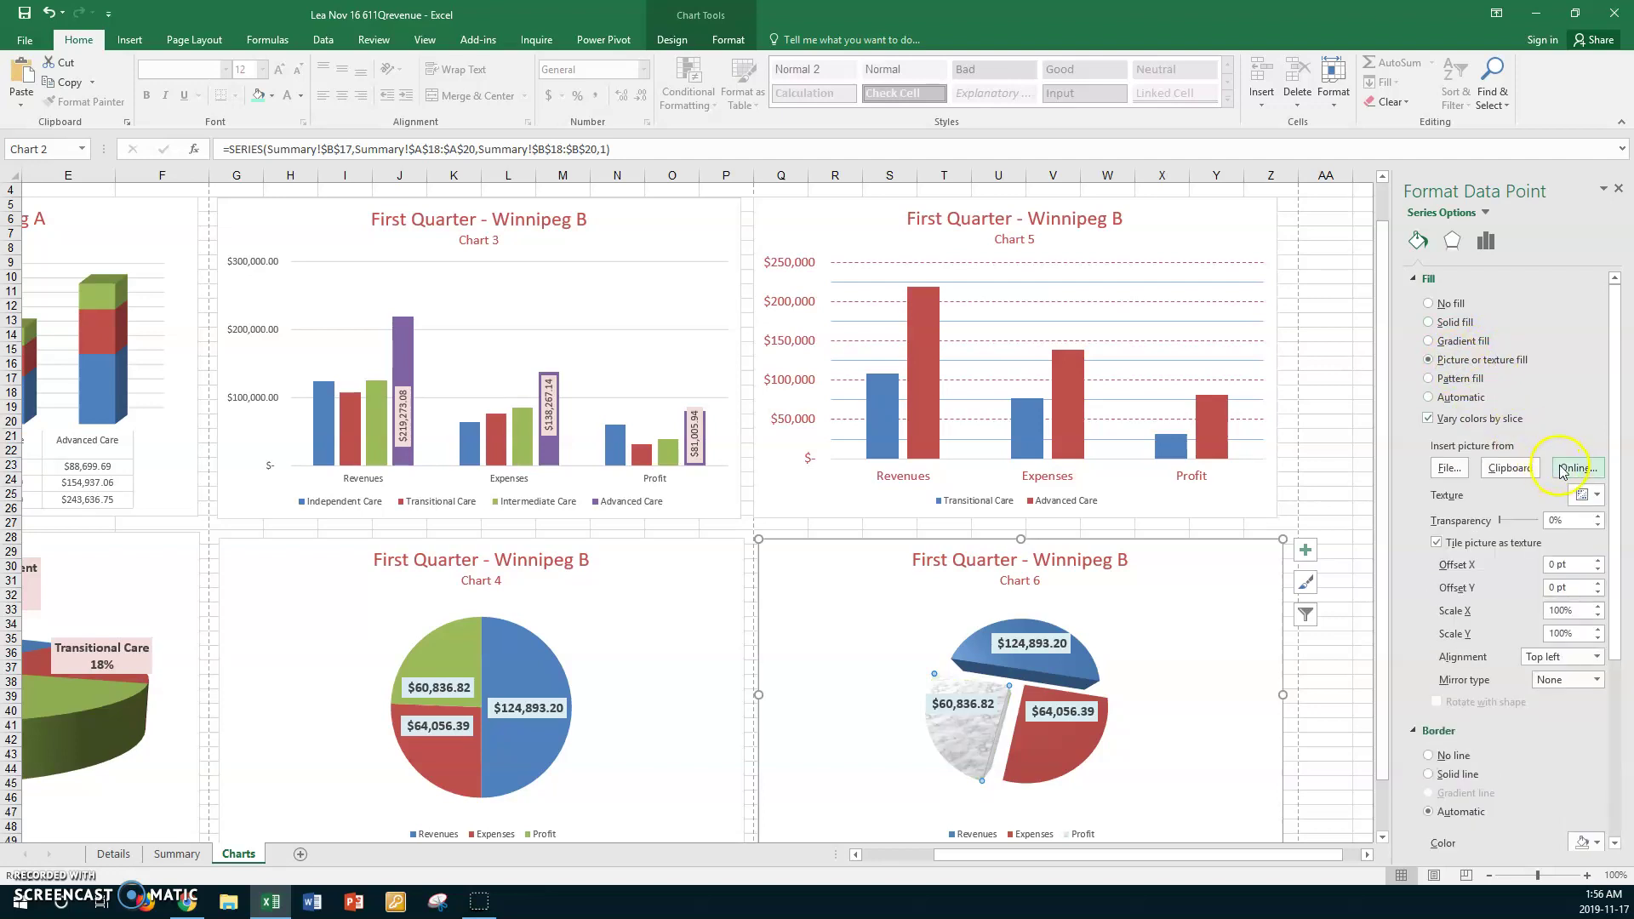
click(1228, 506)
click(1185, 516)
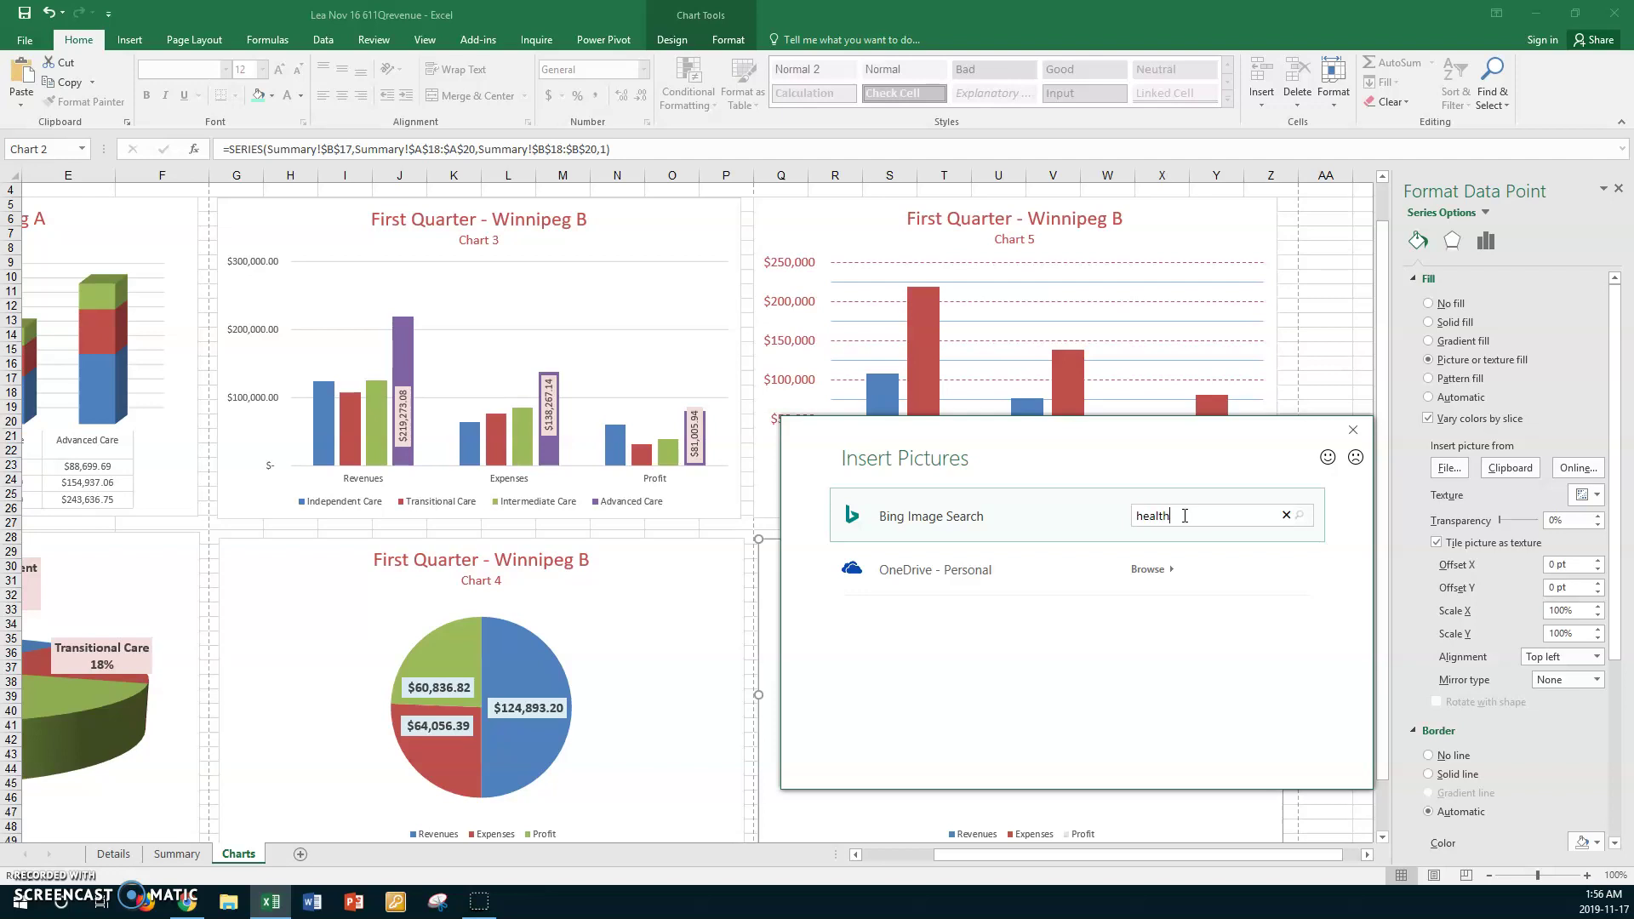
key(Return)
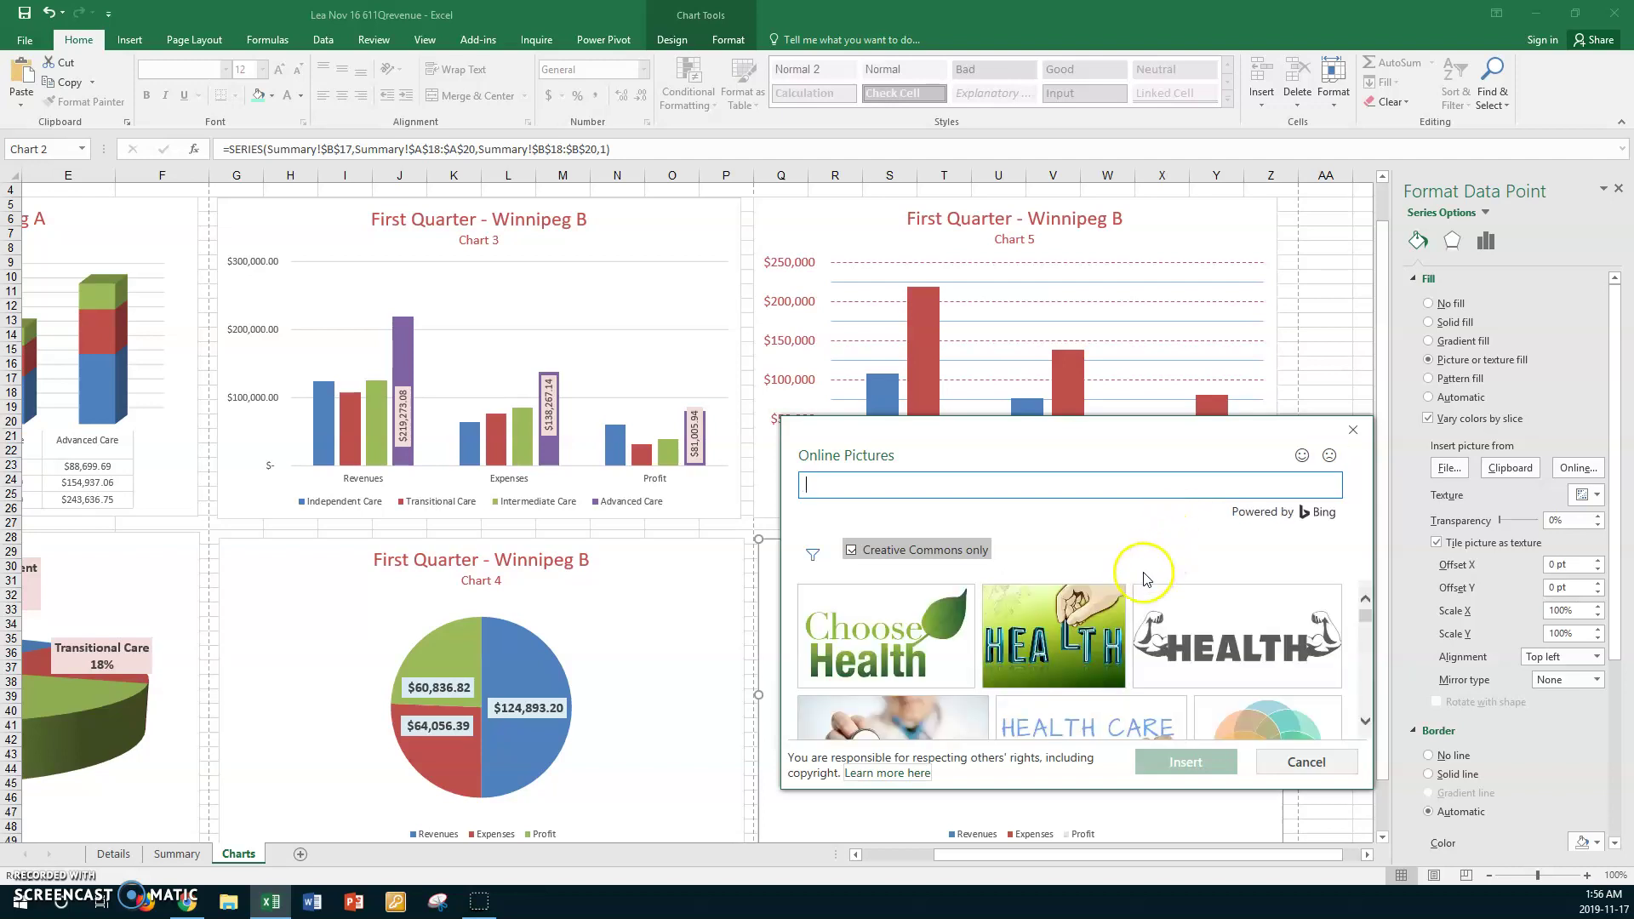
click(1047, 607)
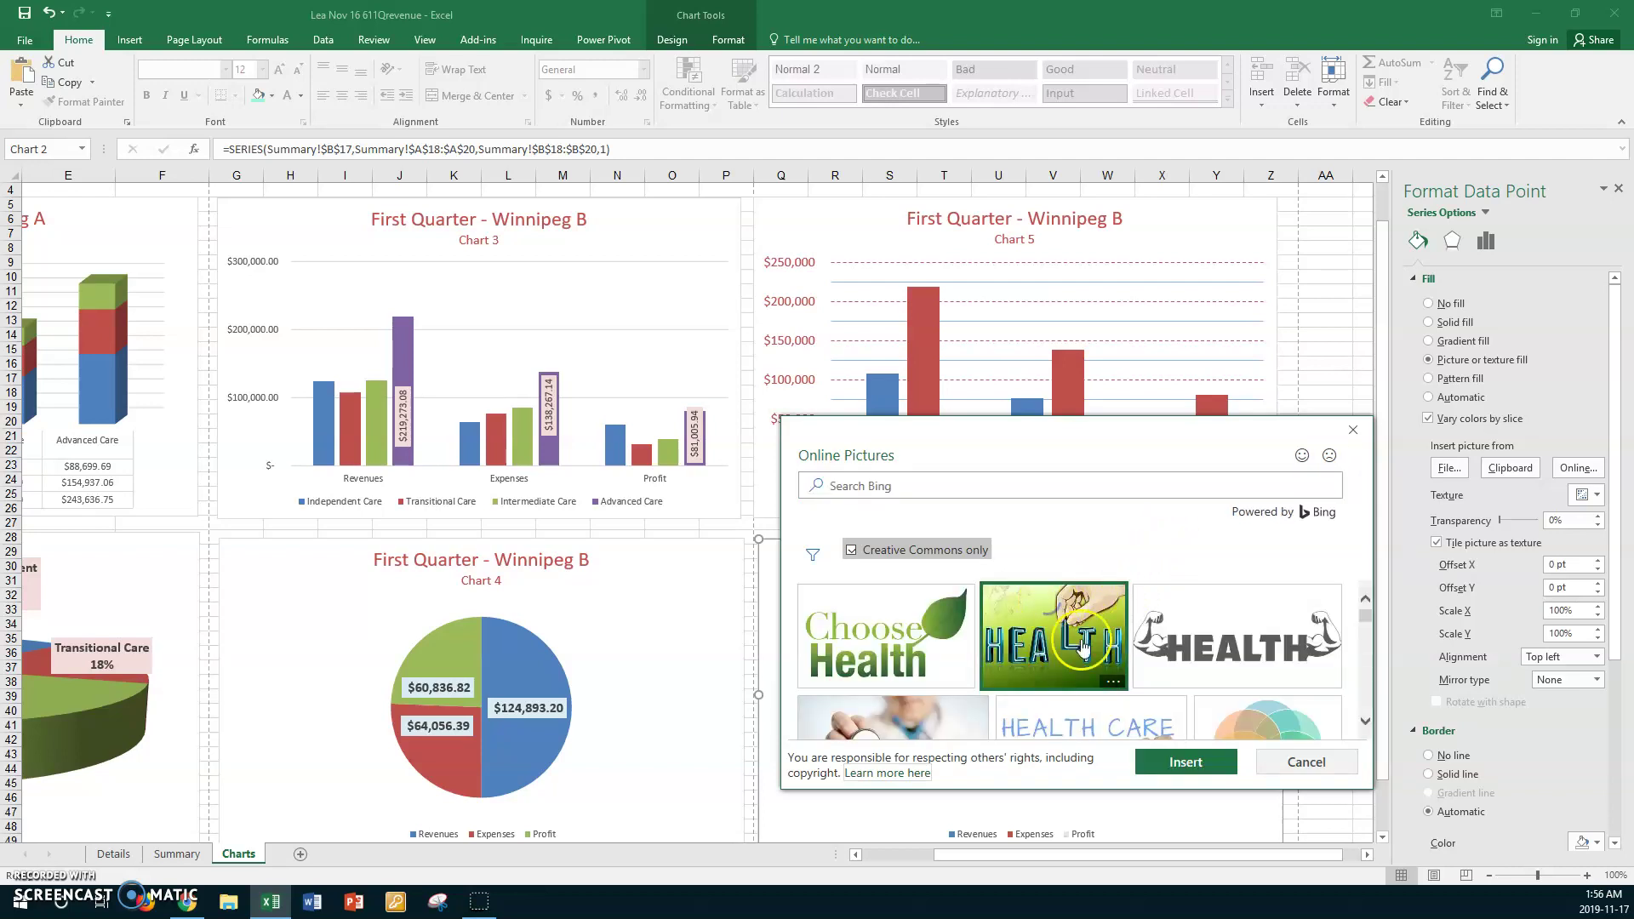
click(1186, 763)
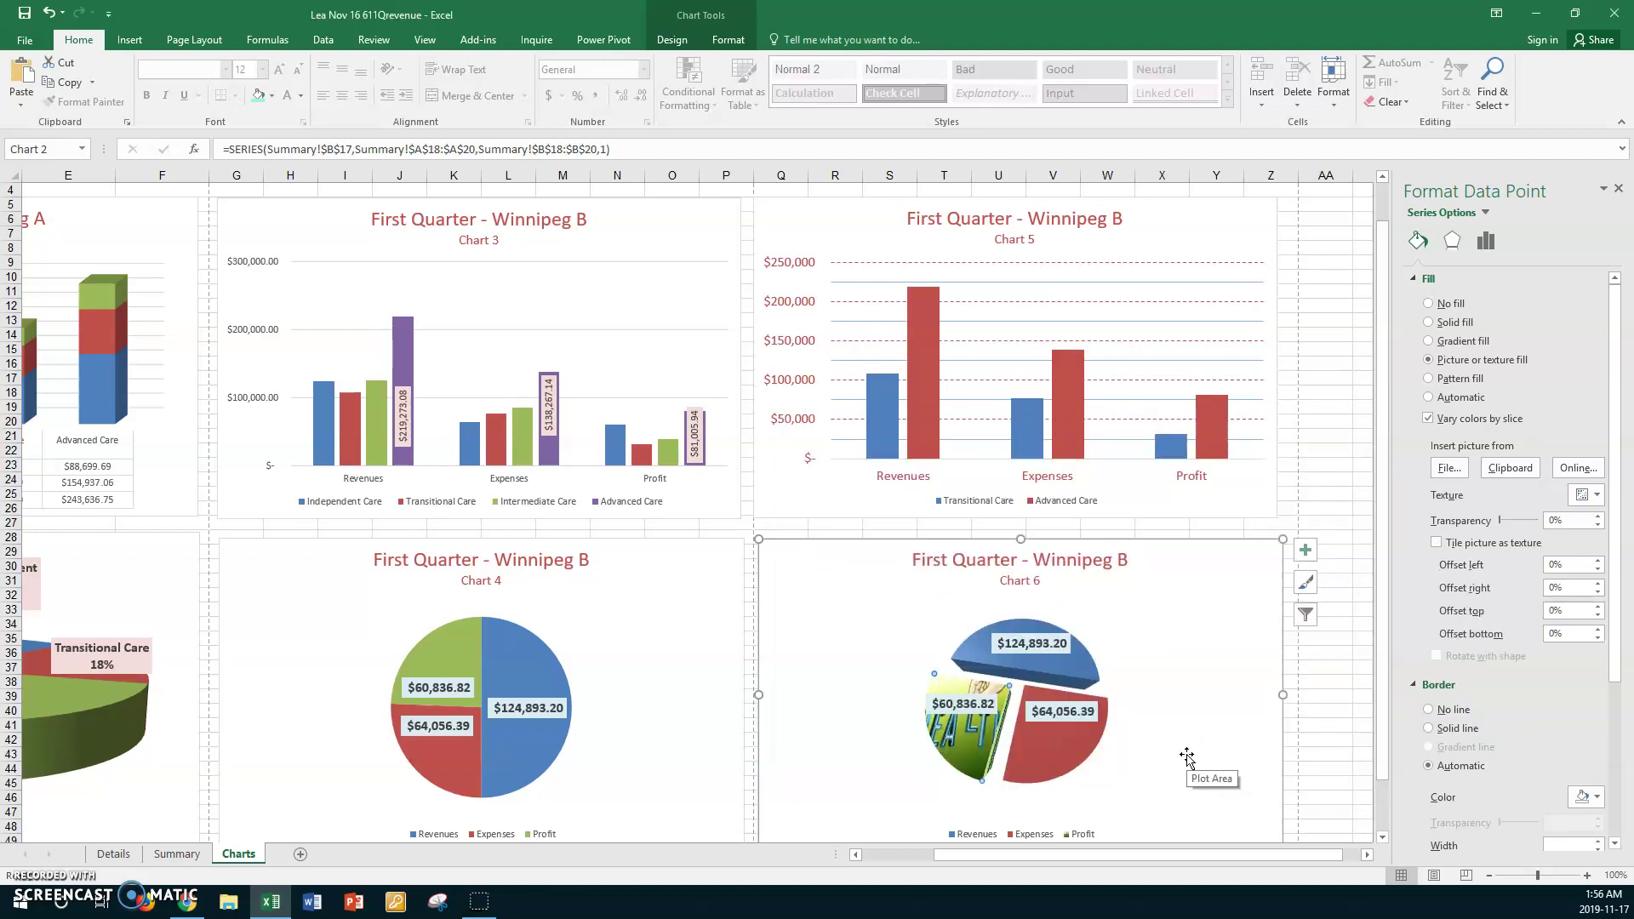
- Give the Expenses slice the green marble texture fill instead of Newsprint
click(1066, 745)
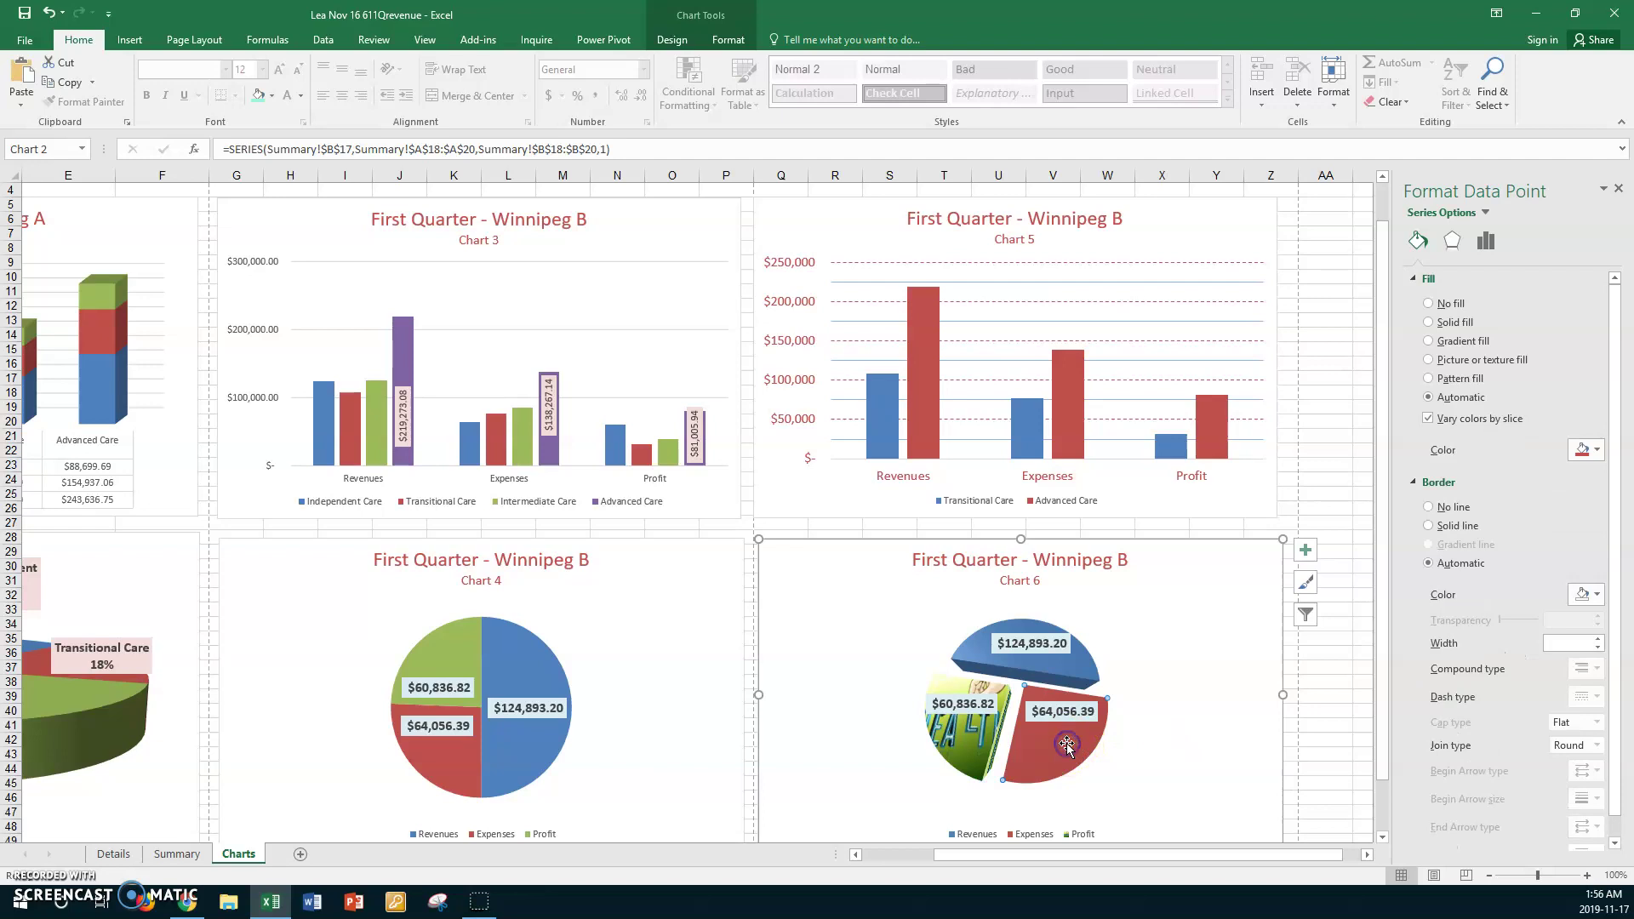
click(1427, 360)
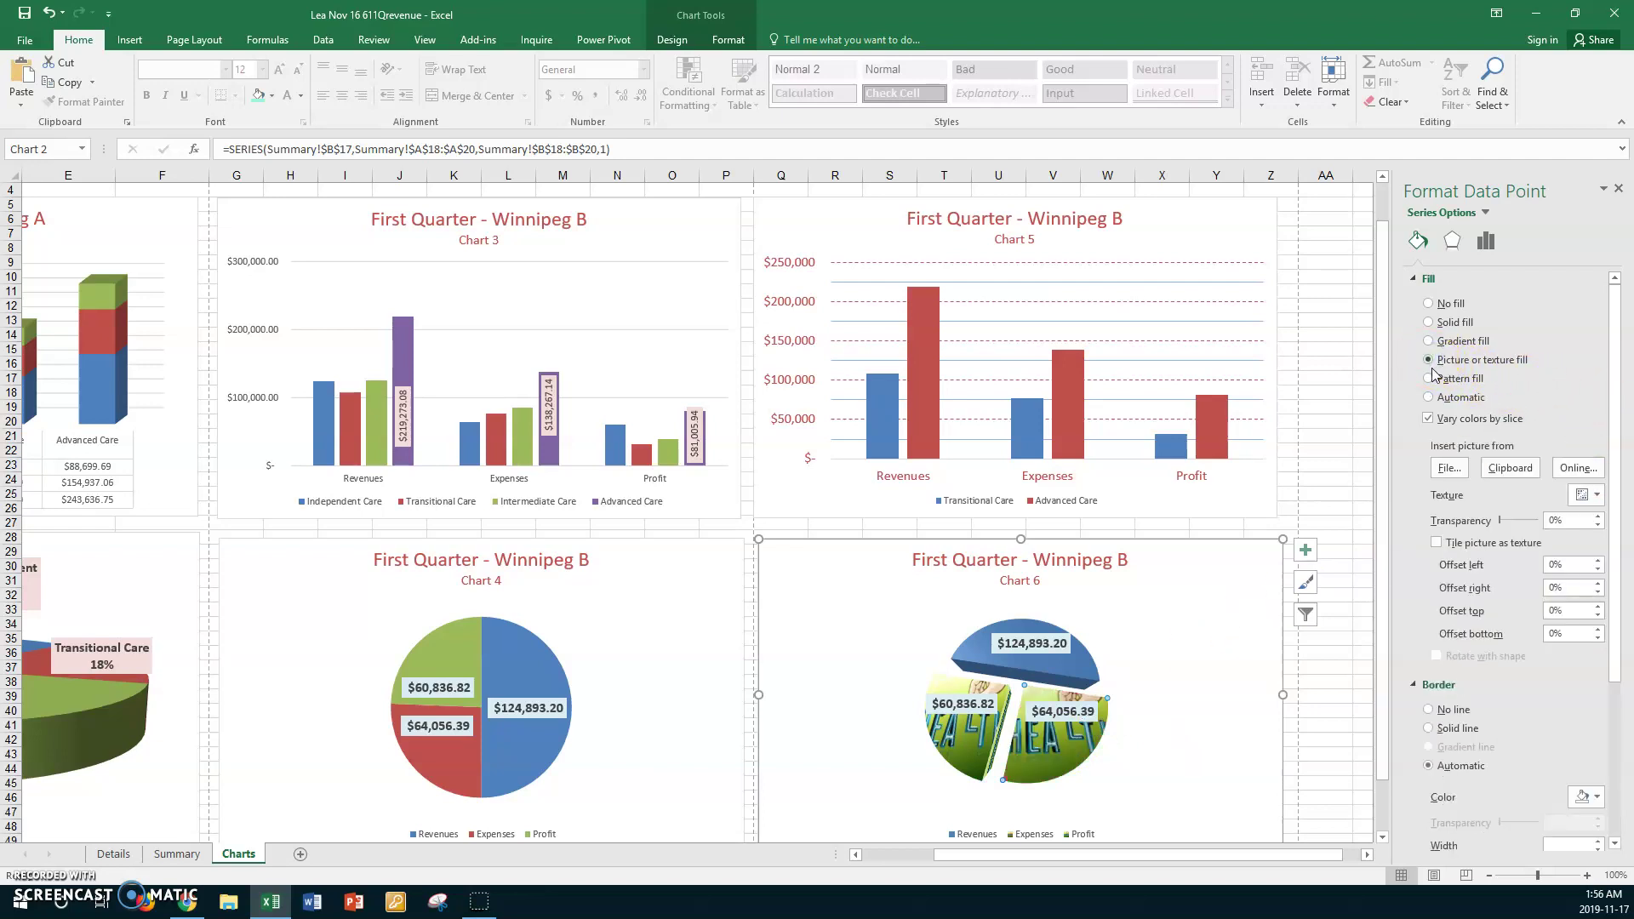
click(1597, 495)
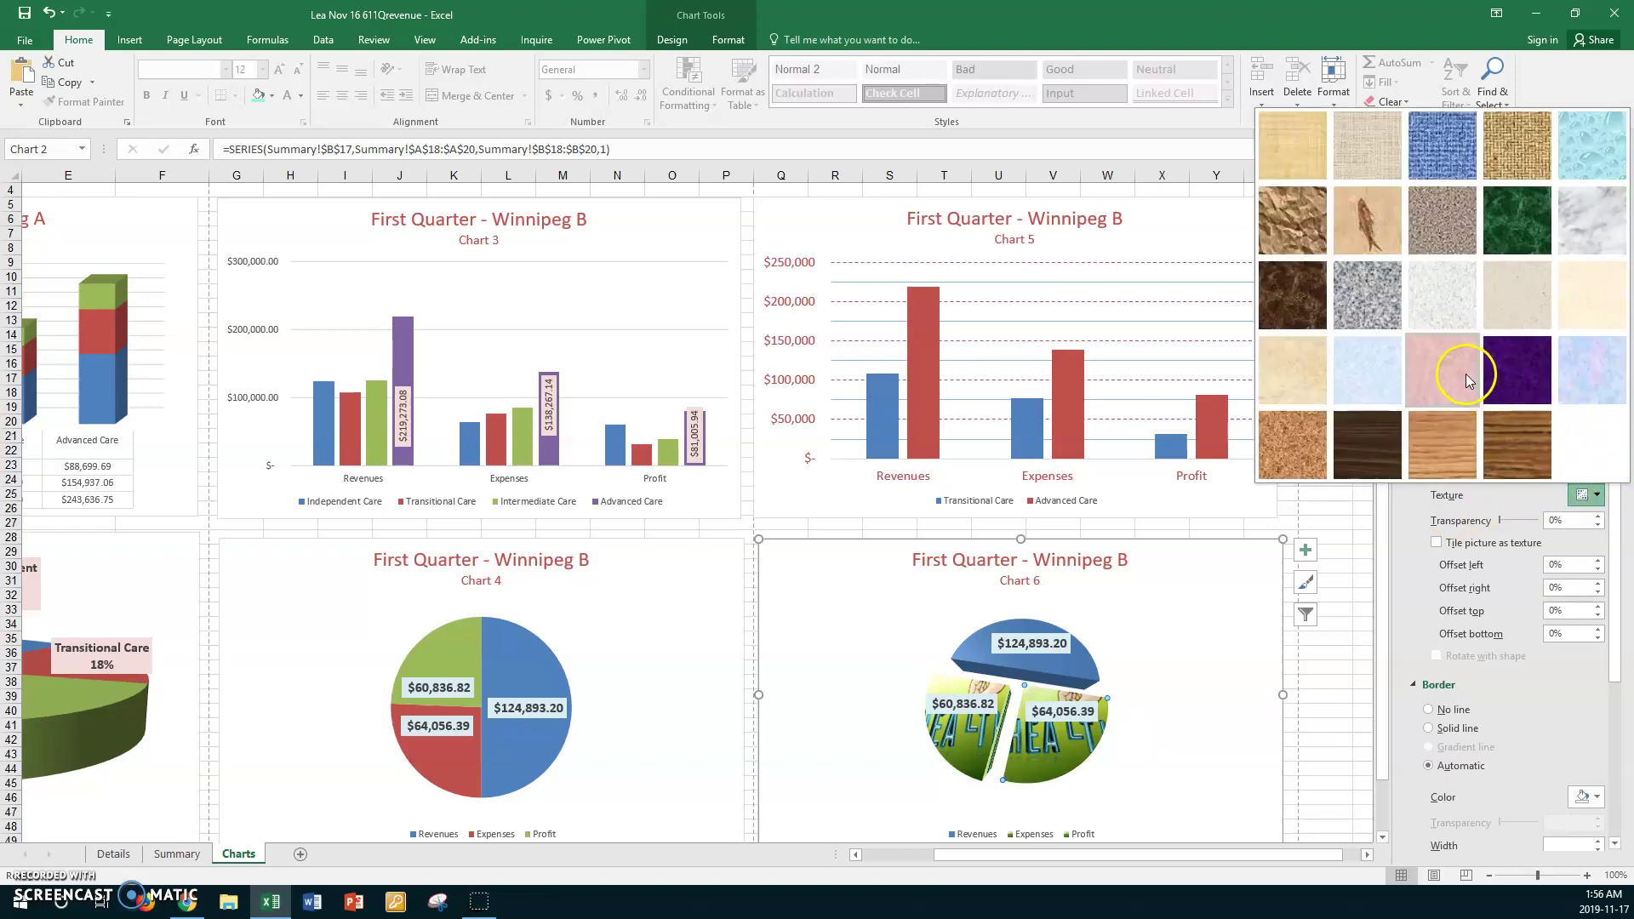
click(1450, 303)
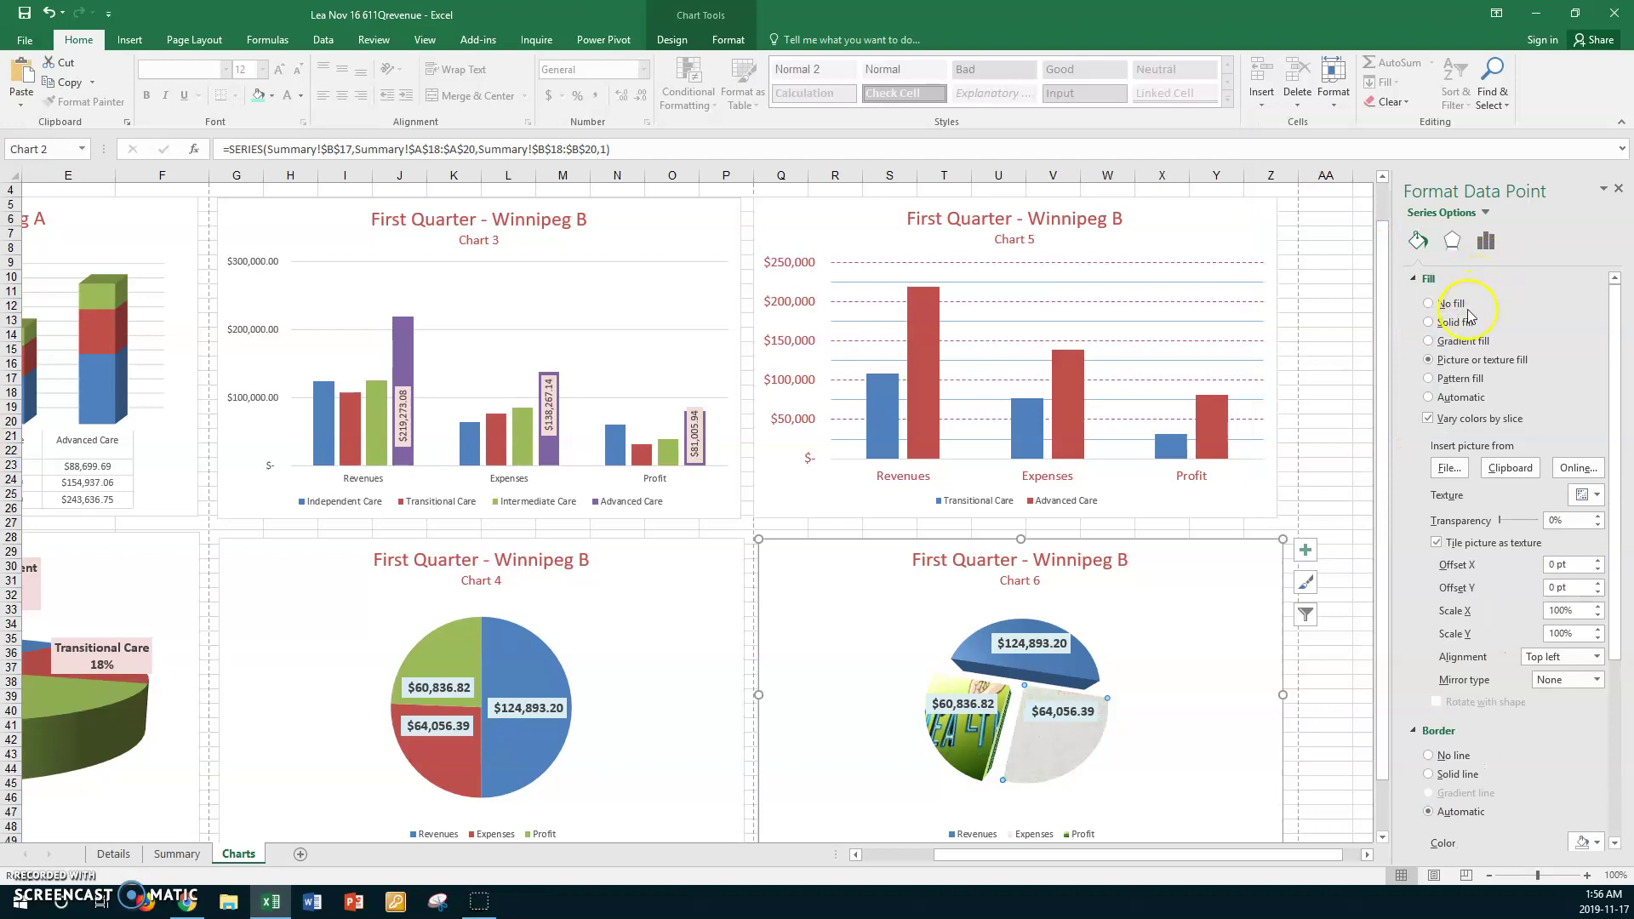
click(1596, 495)
click(1520, 223)
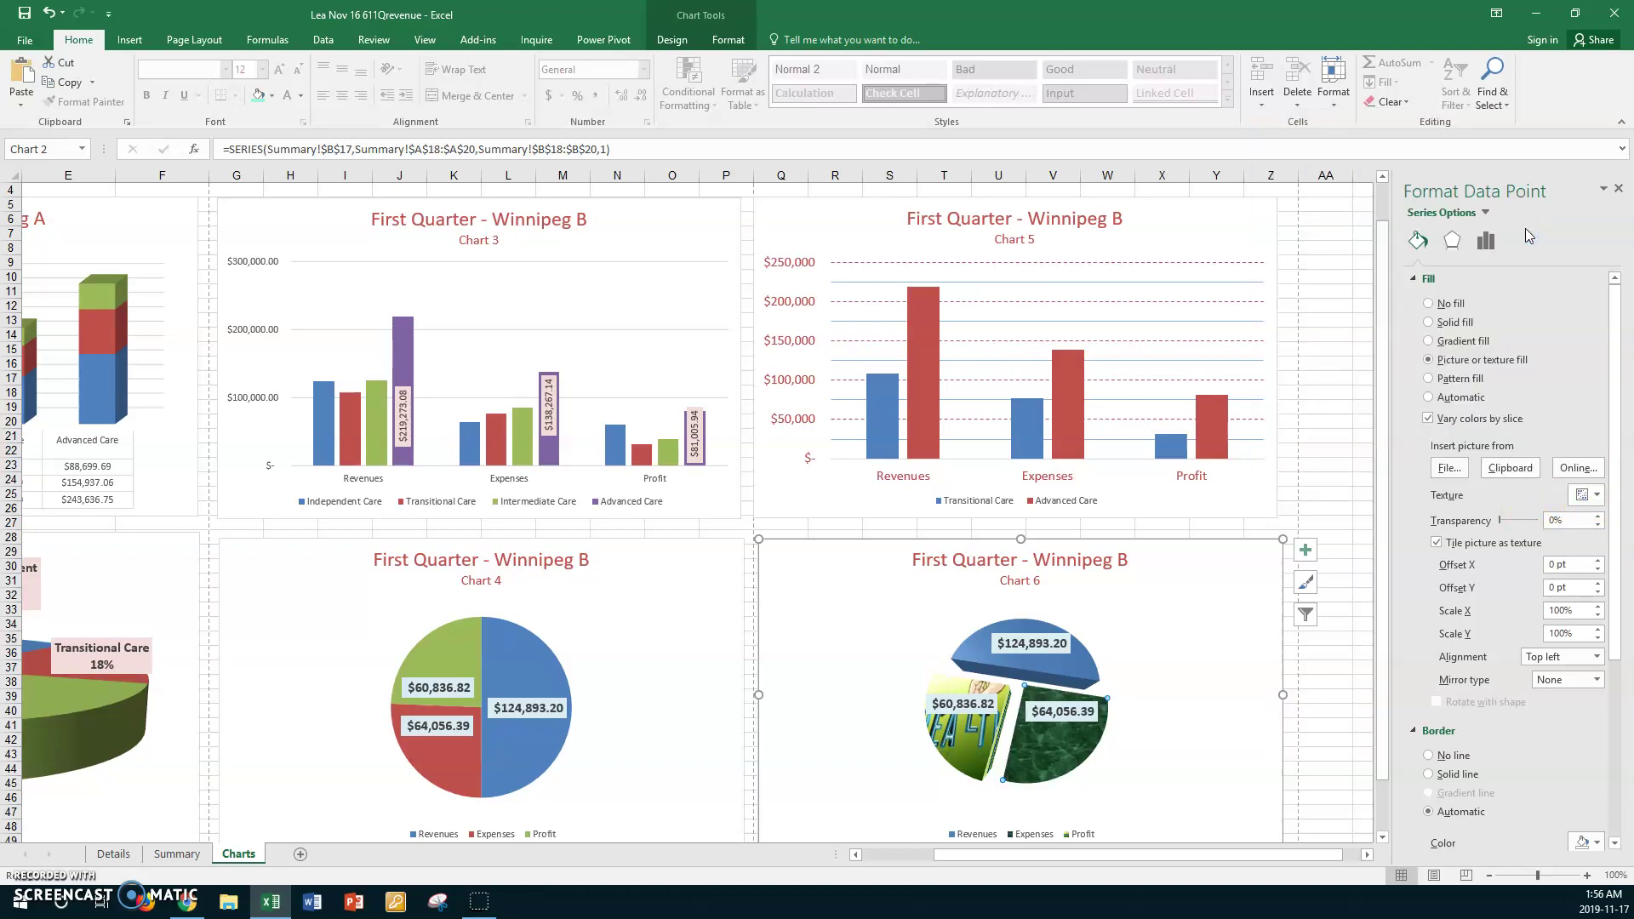
- Give the Revenues slice a gradient fill
click(1065, 669)
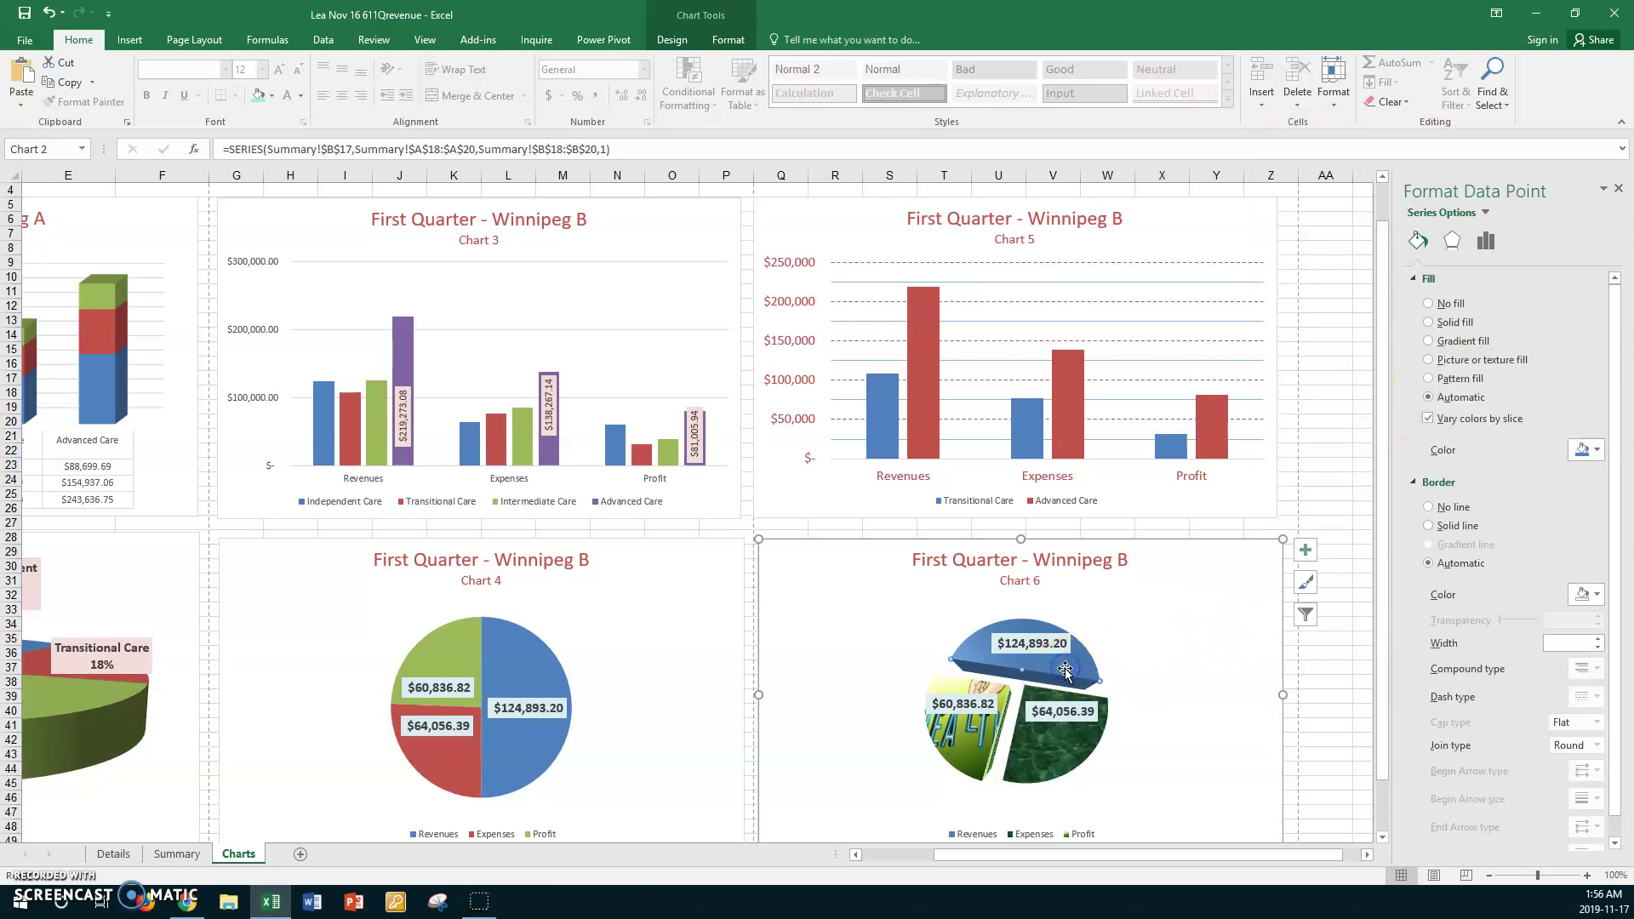
click(1440, 483)
click(1470, 341)
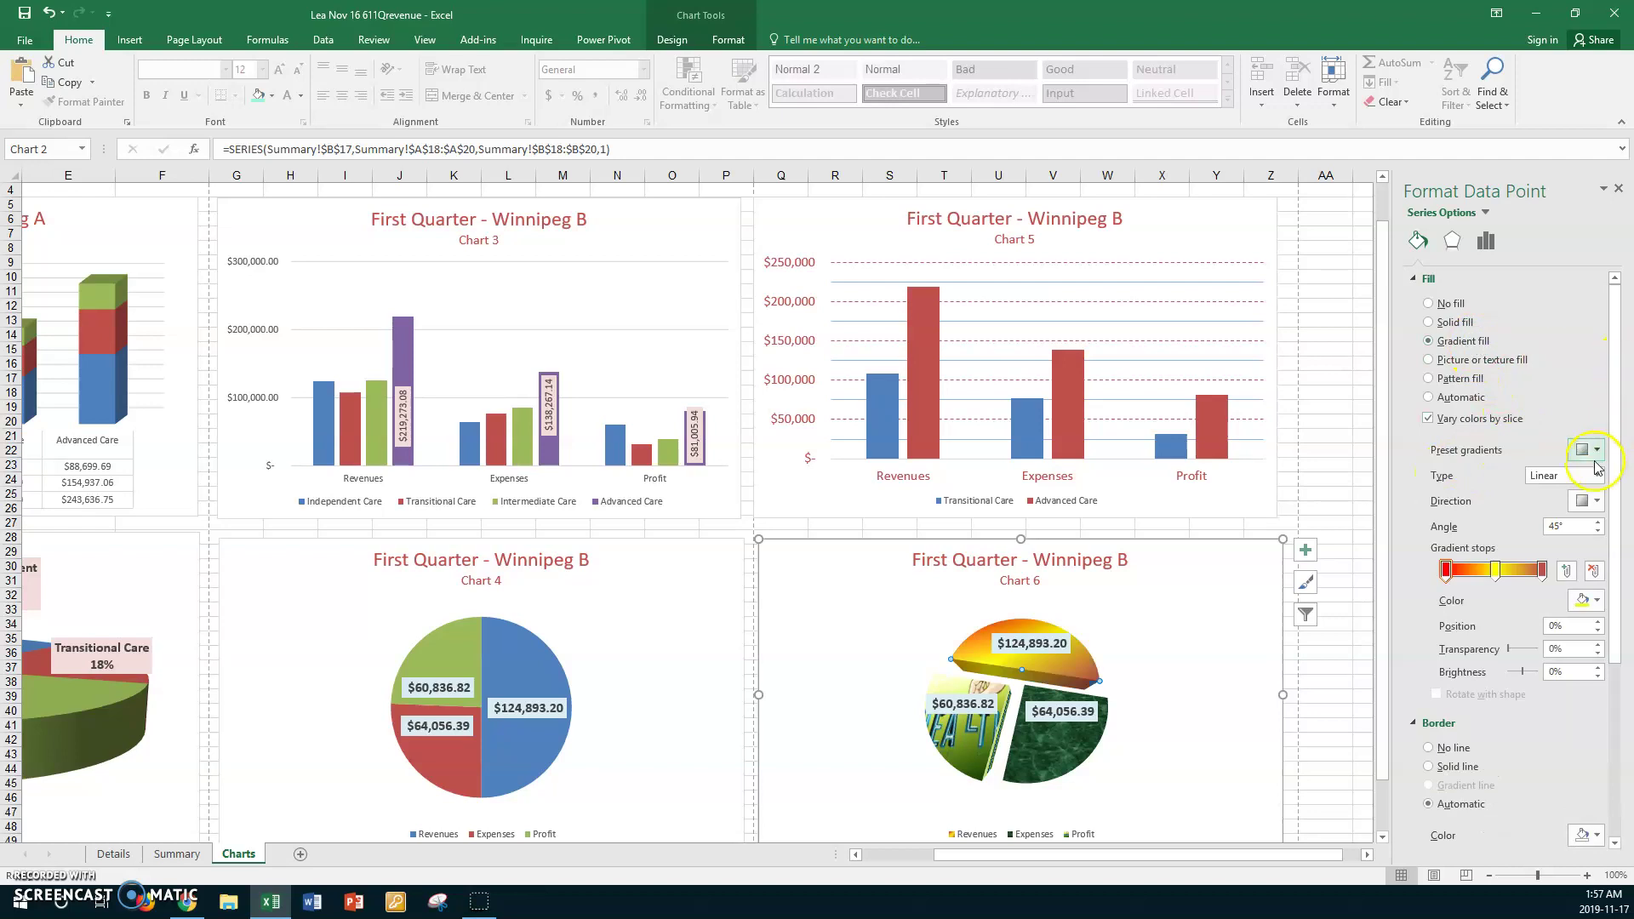
click(1153, 638)
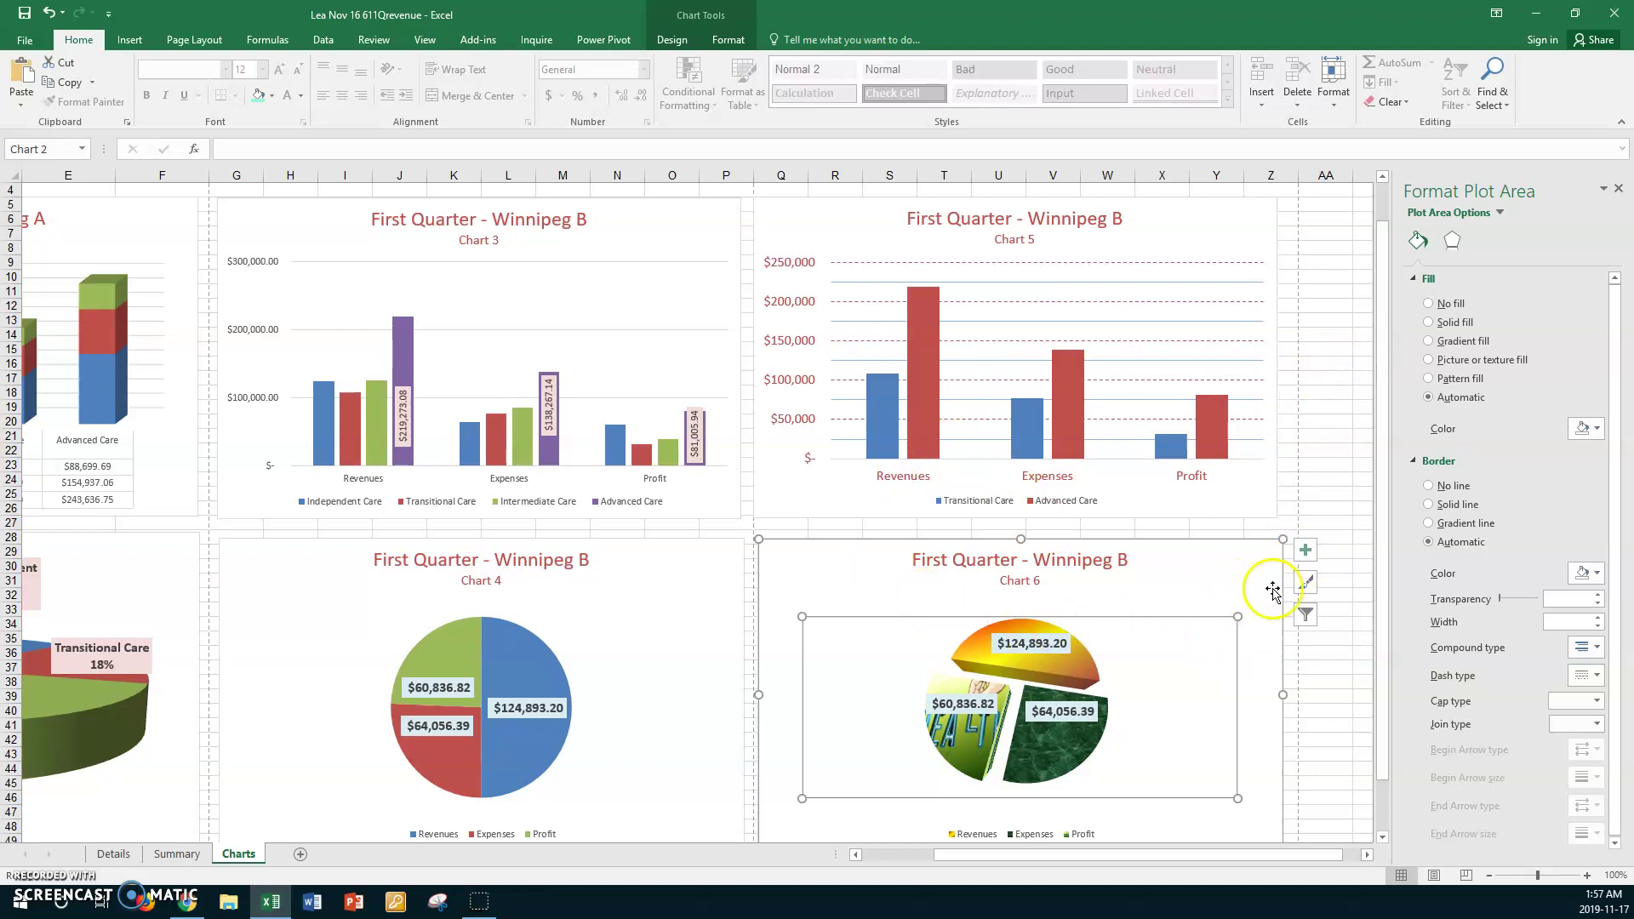
- Switch Chart 6's label contents from Value to Percentage, showing 50%, 24% and 26%
click(1029, 644)
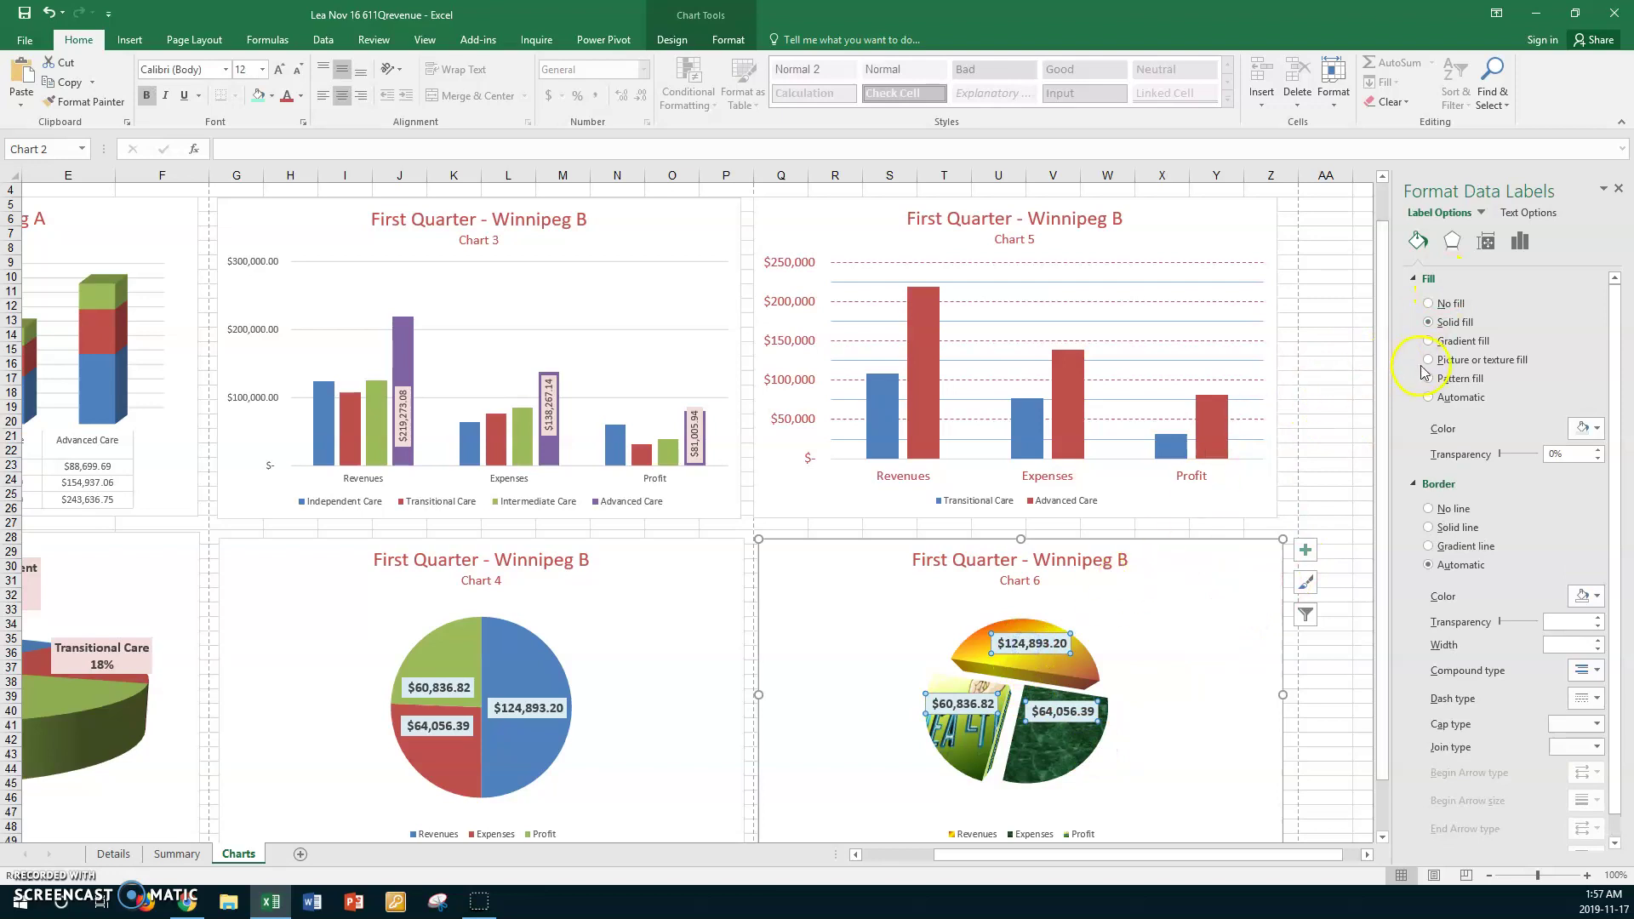
click(1520, 242)
click(1415, 280)
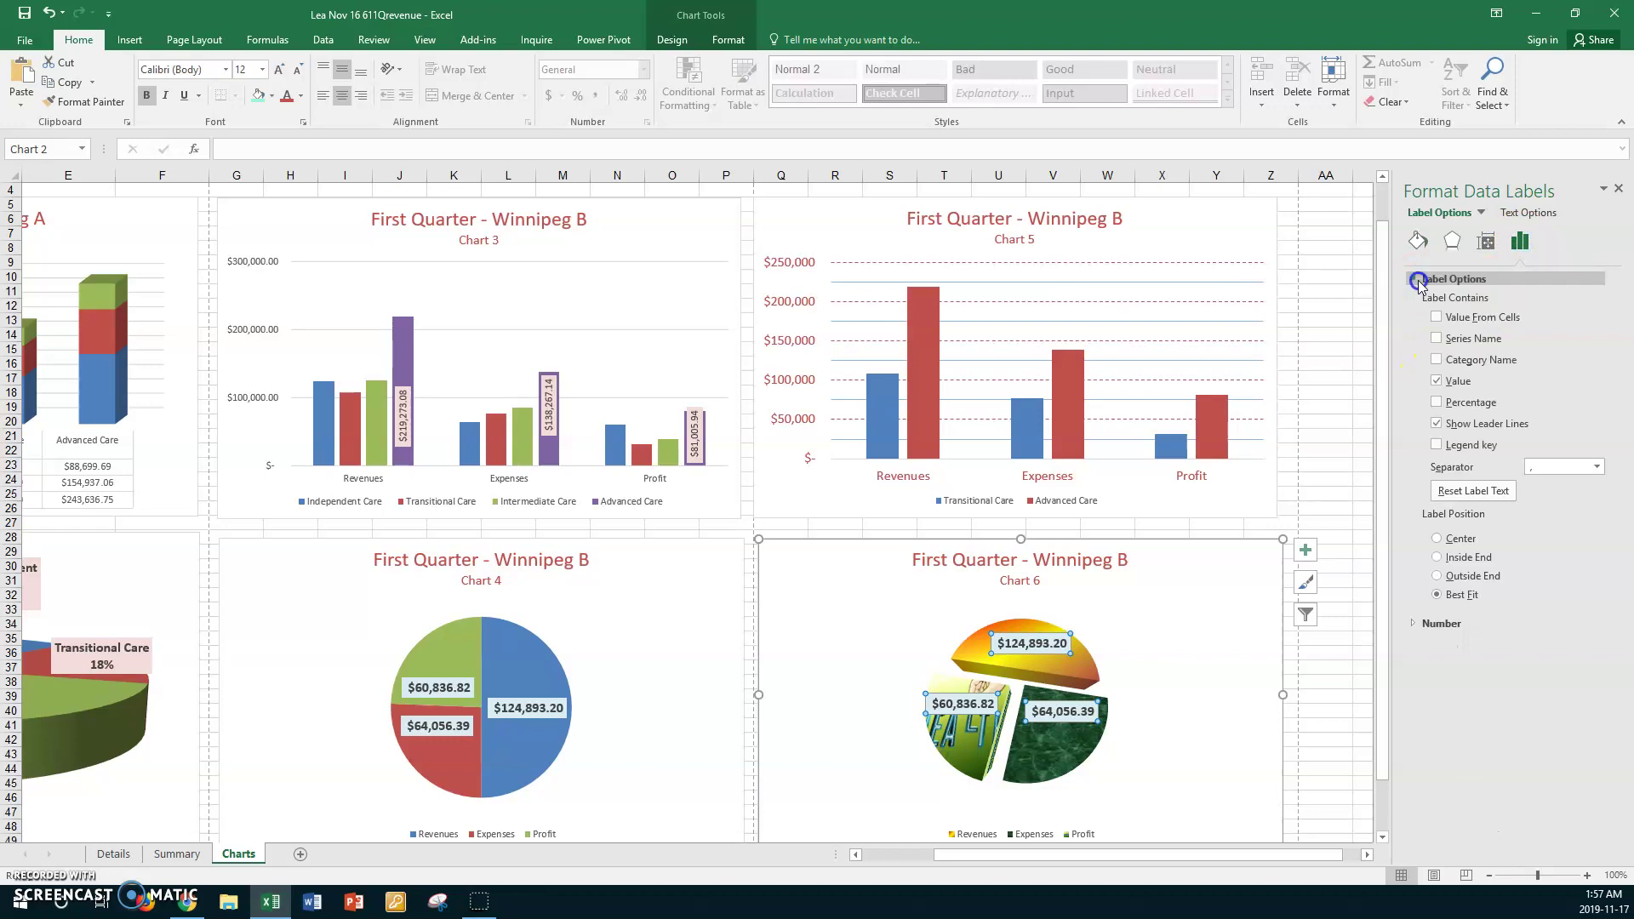
click(1436, 381)
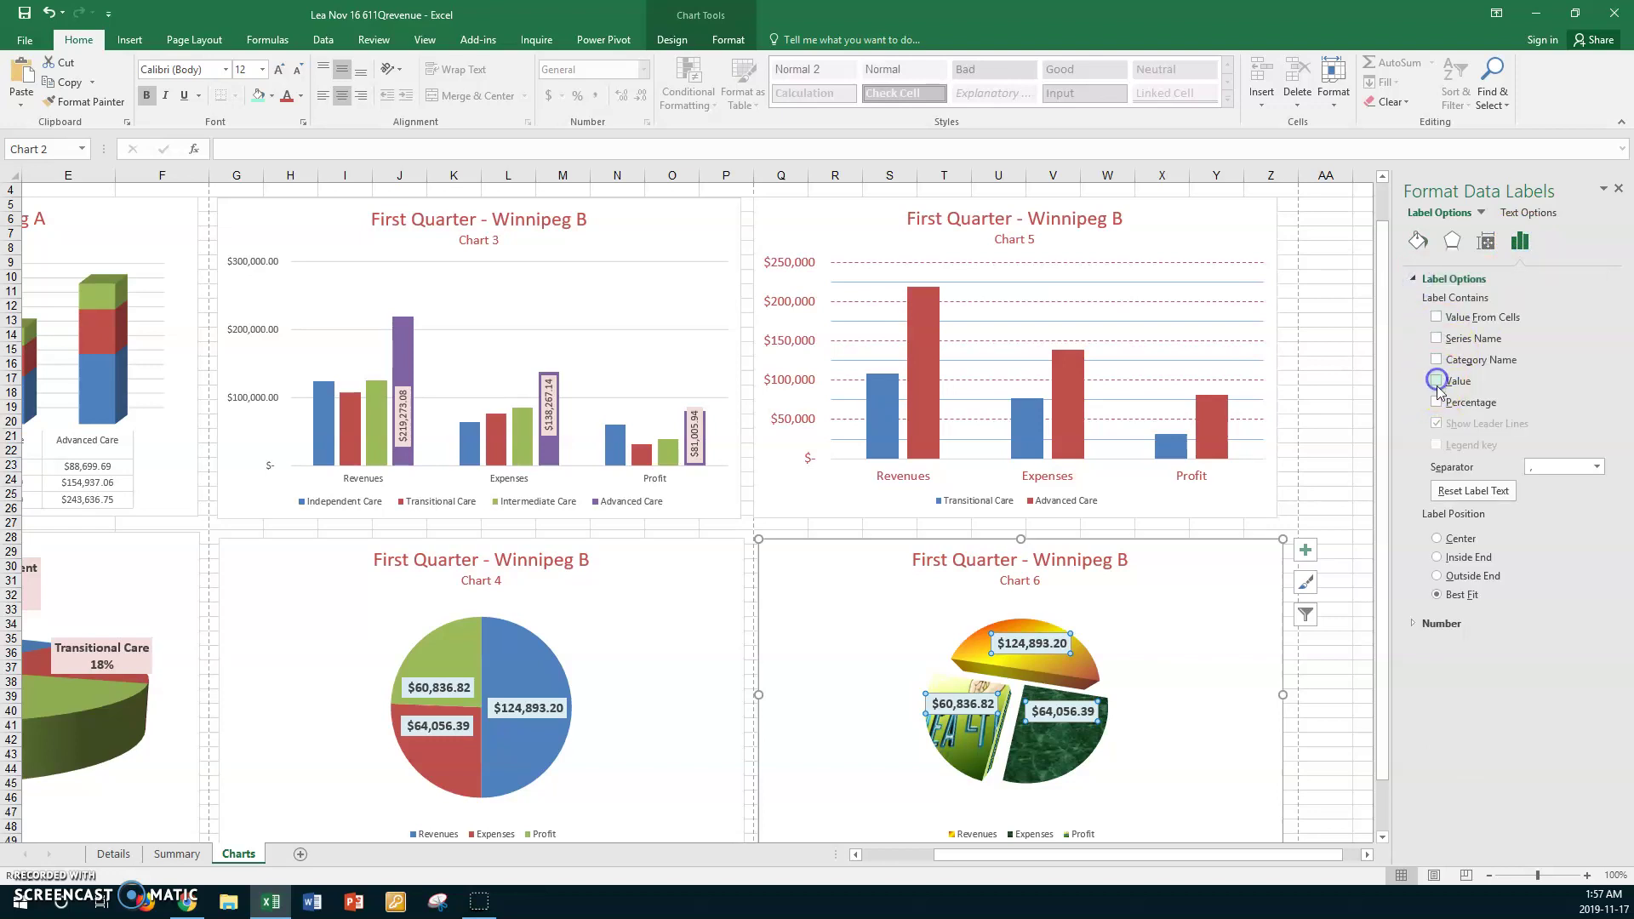
click(1436, 403)
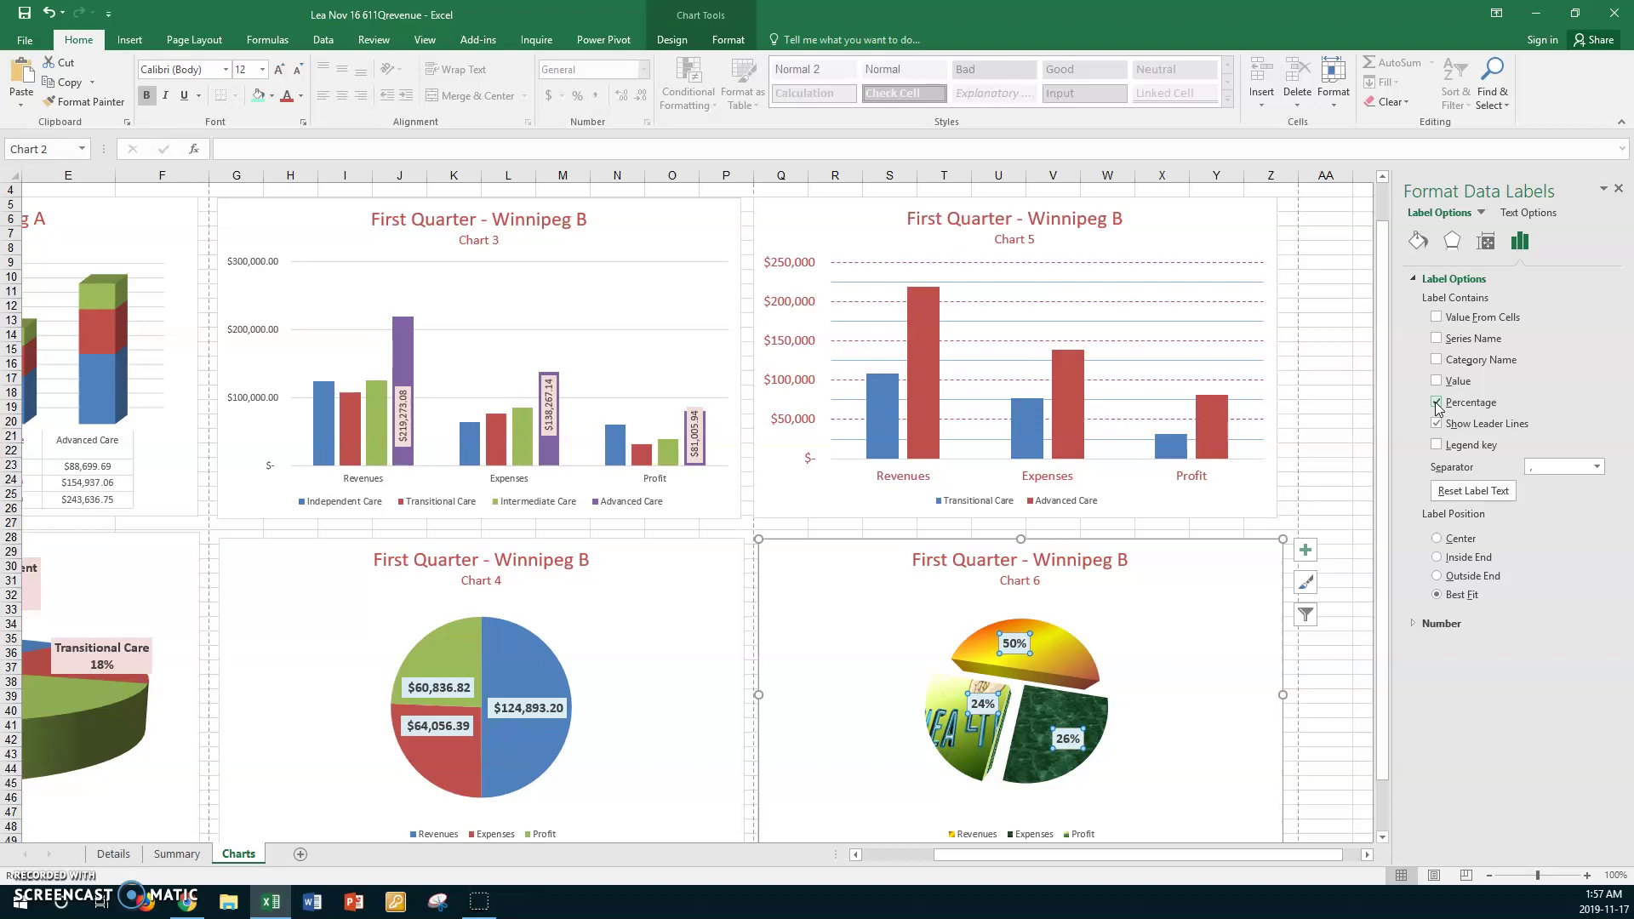
- Give the percentage labels a solid red border 1.75 pt wide
click(1417, 243)
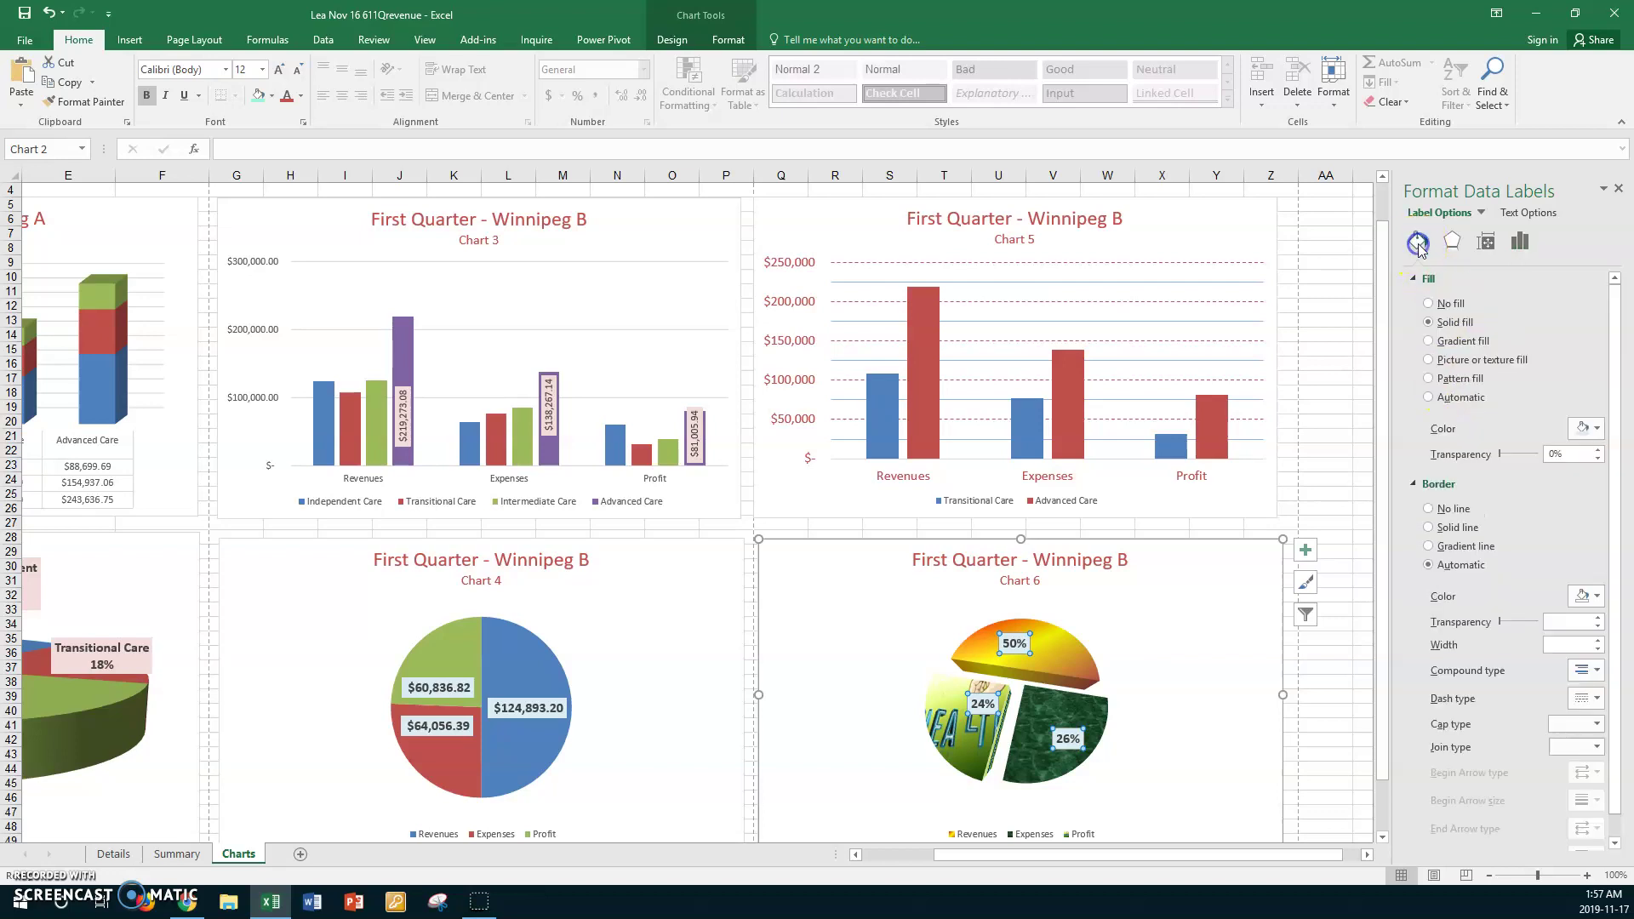
click(1451, 529)
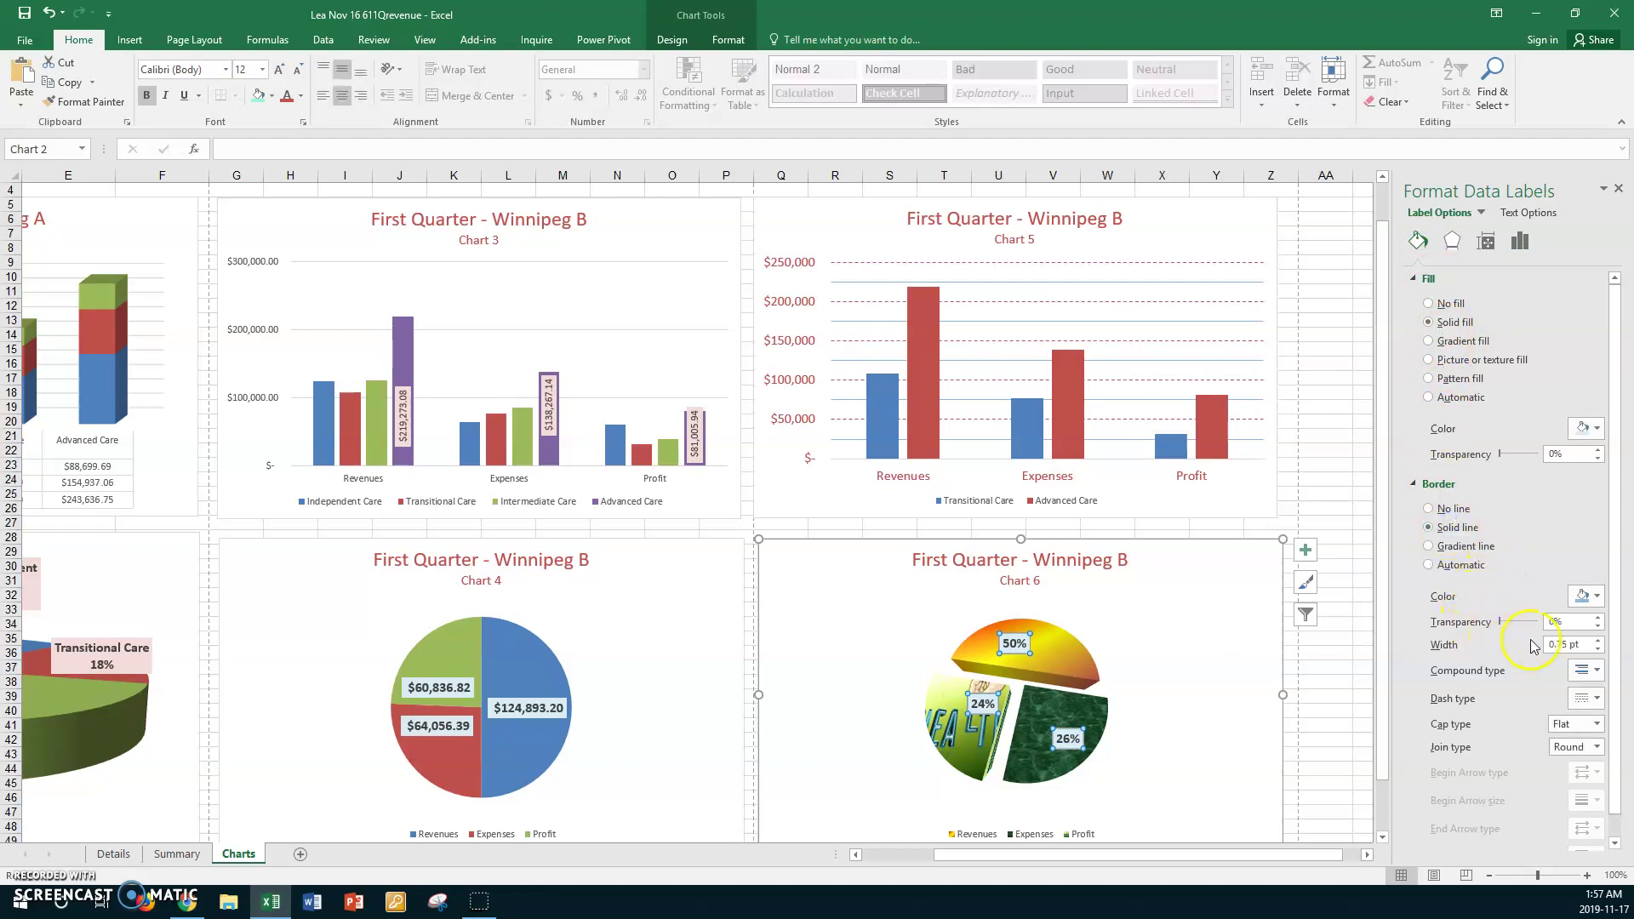
click(1596, 598)
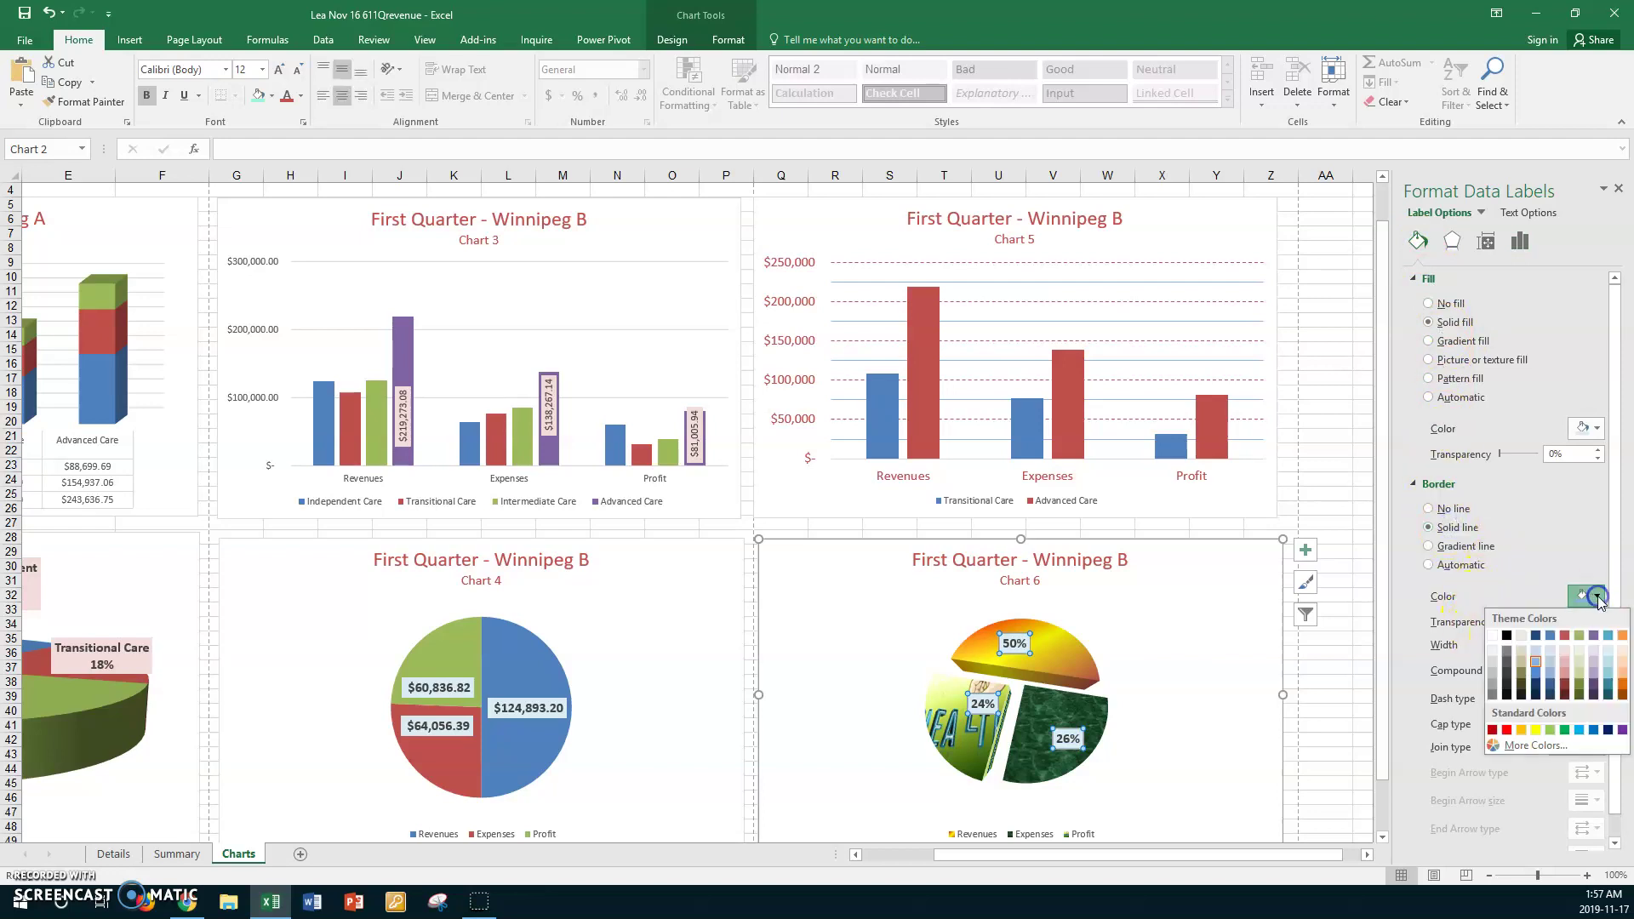
click(1506, 730)
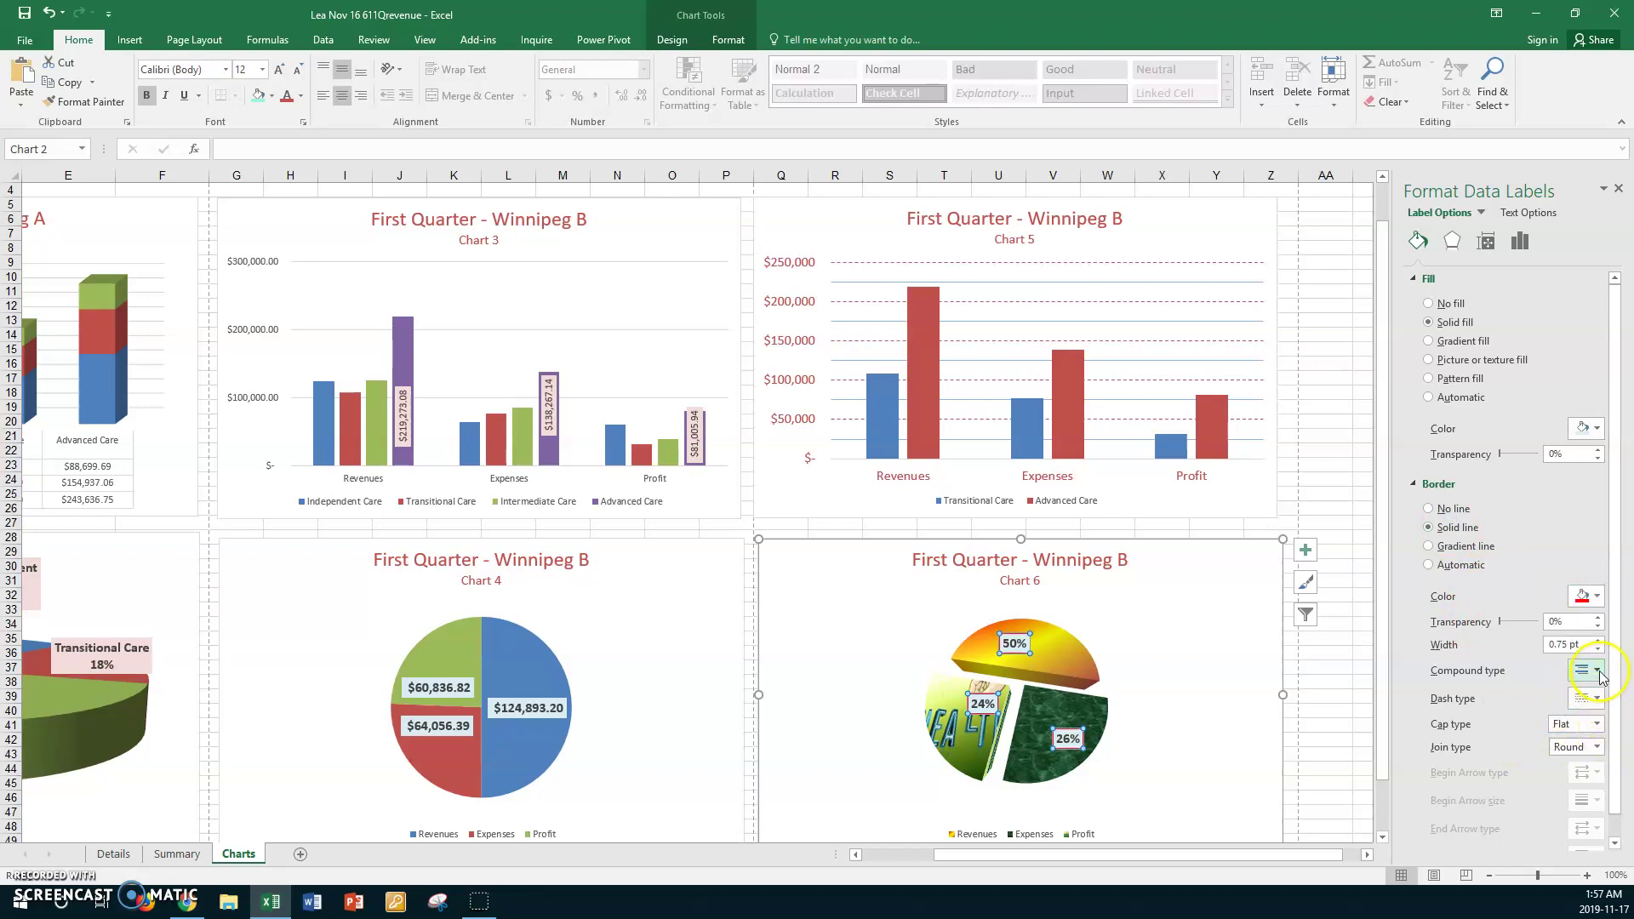
click(1597, 640)
click(1598, 640)
click(1598, 640)
- Enlarge the percentage label text to 18 pt and deselect Chart 6
click(263, 70)
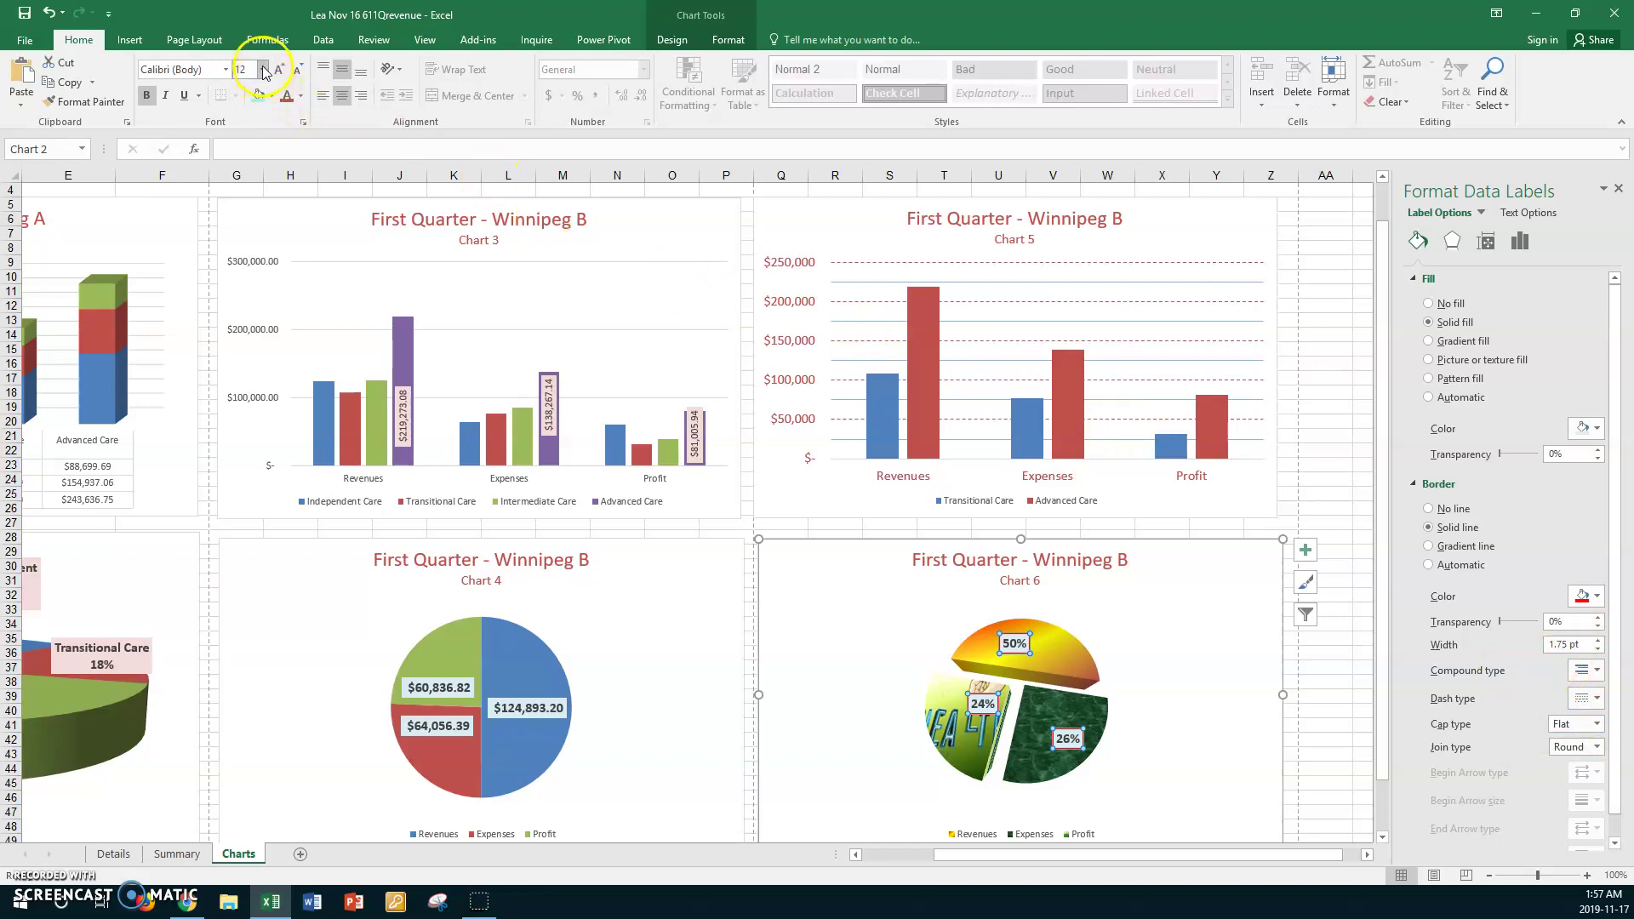
click(276, 71)
click(275, 69)
click(275, 70)
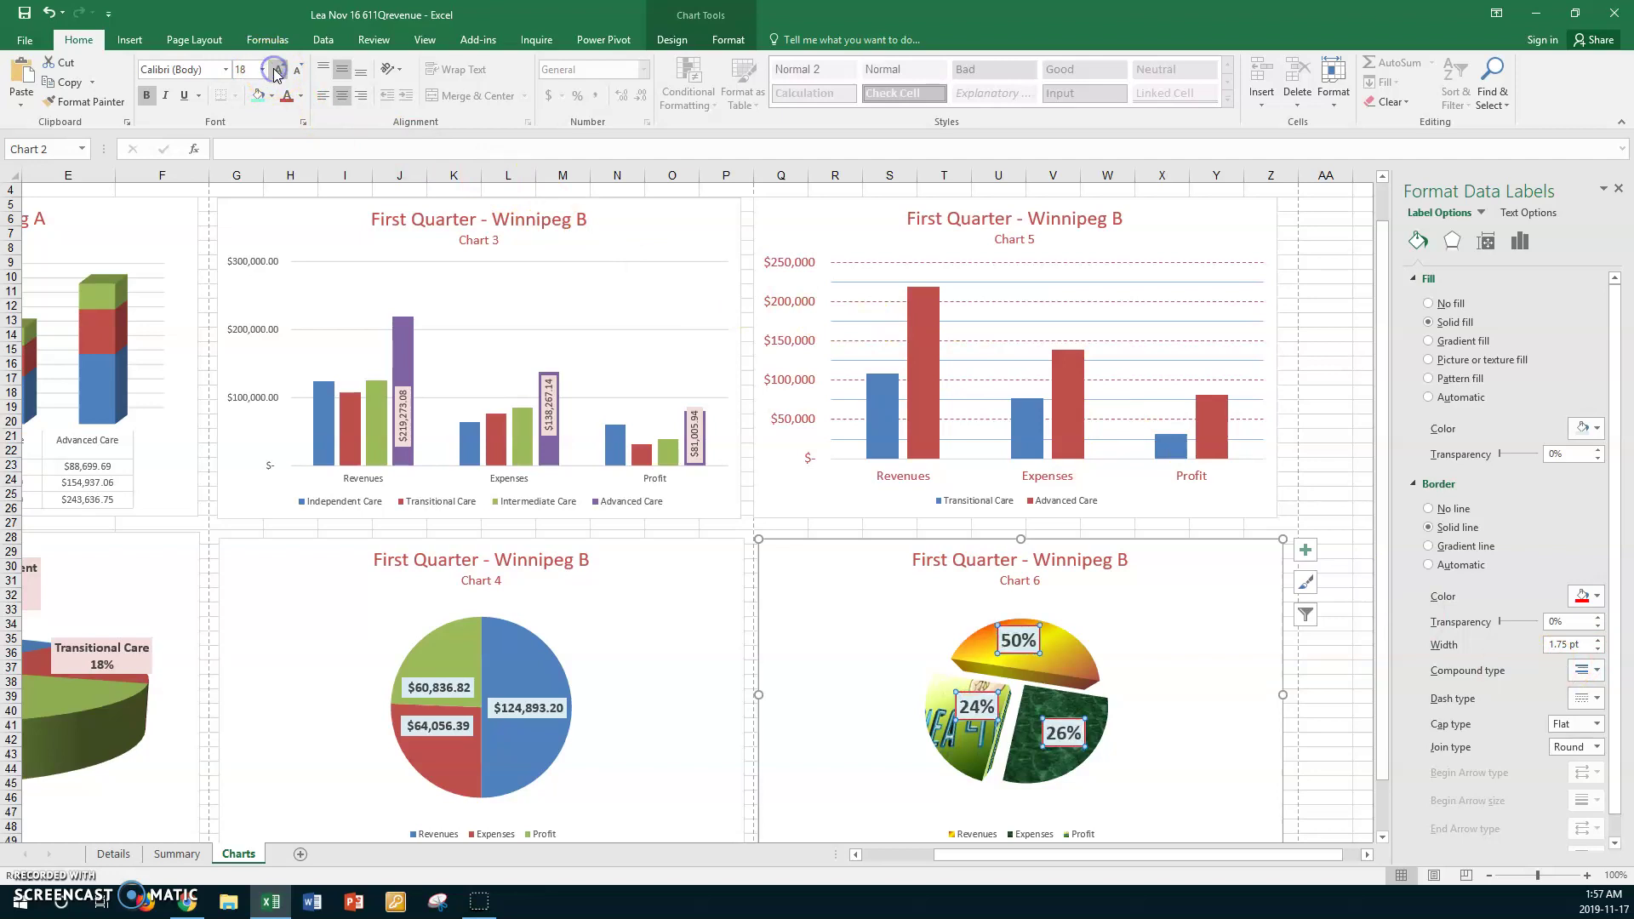
click(1154, 660)
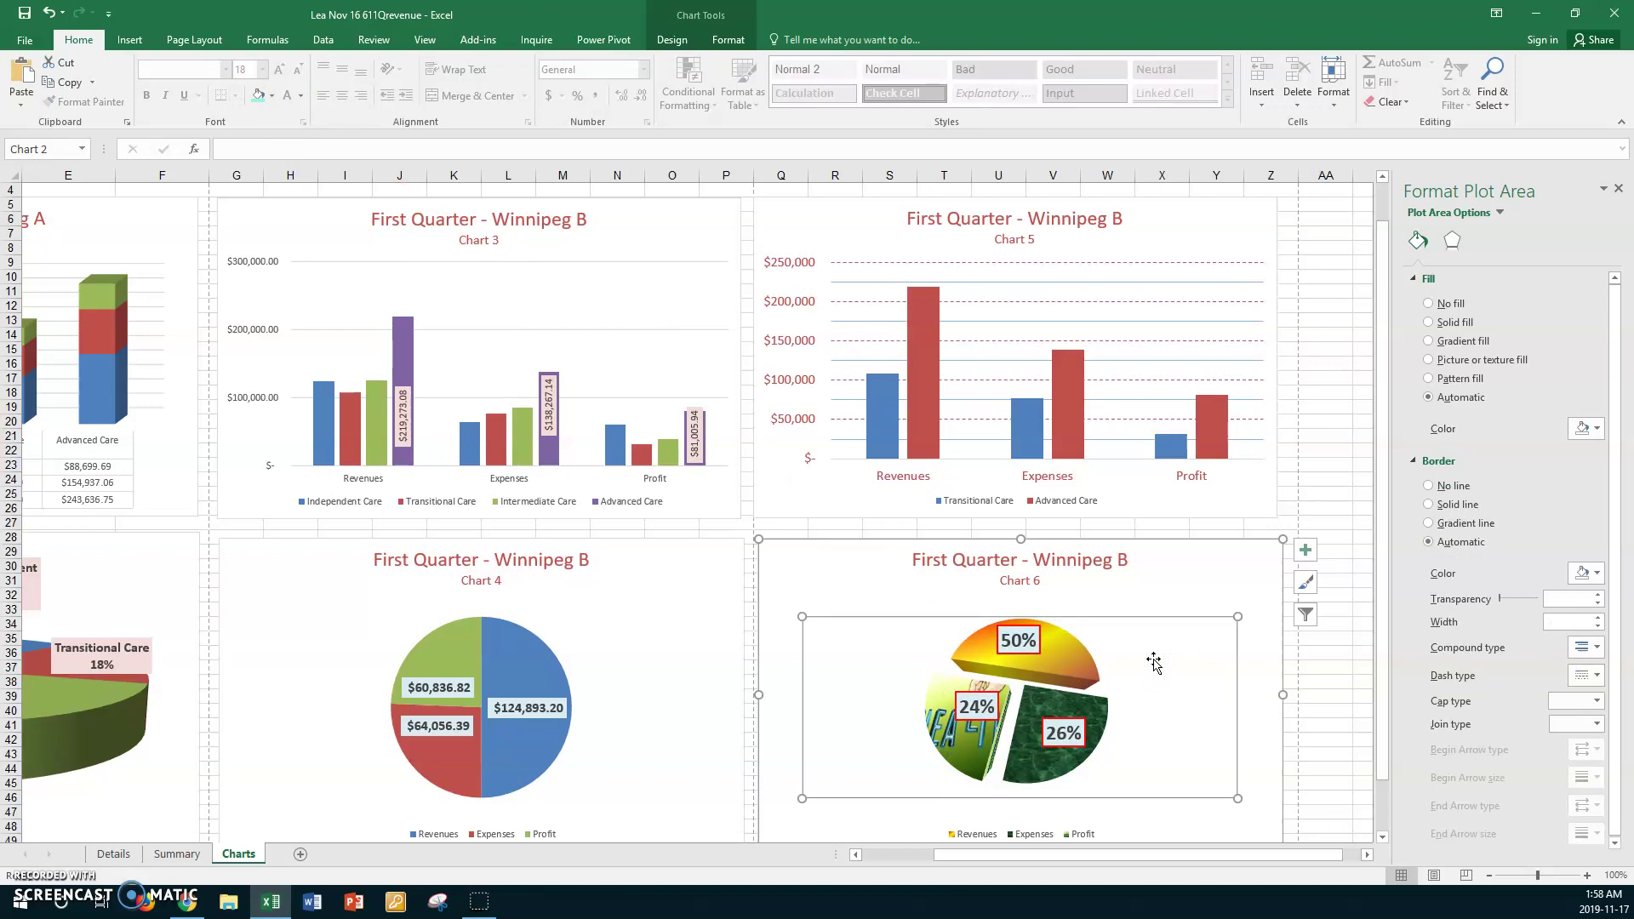
click(1321, 467)
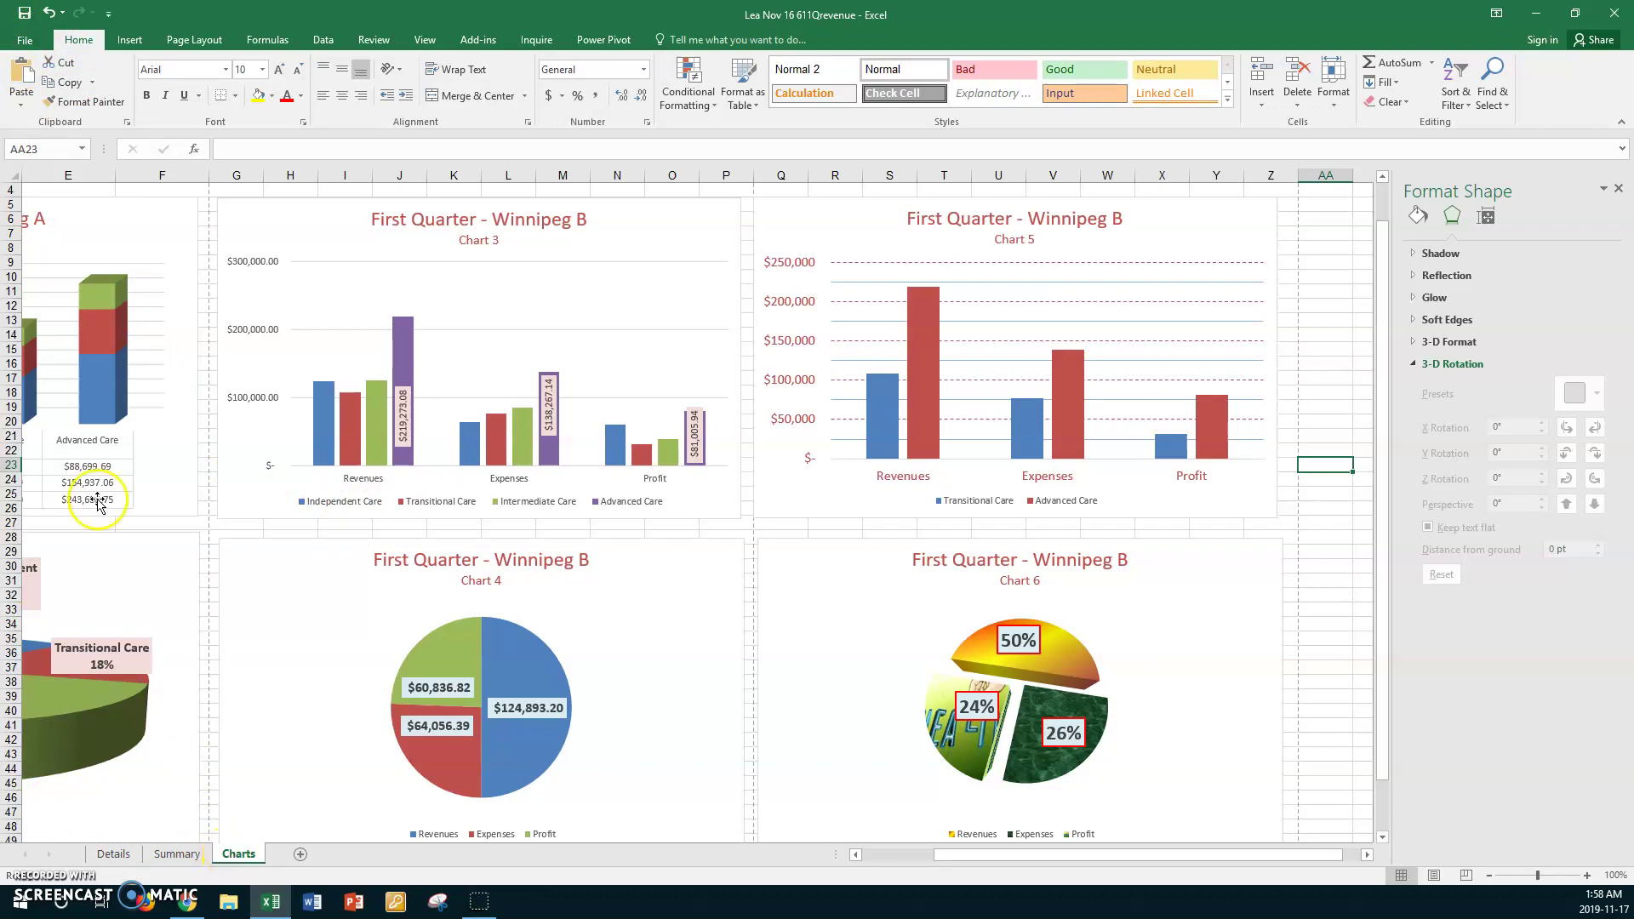
click(26, 40)
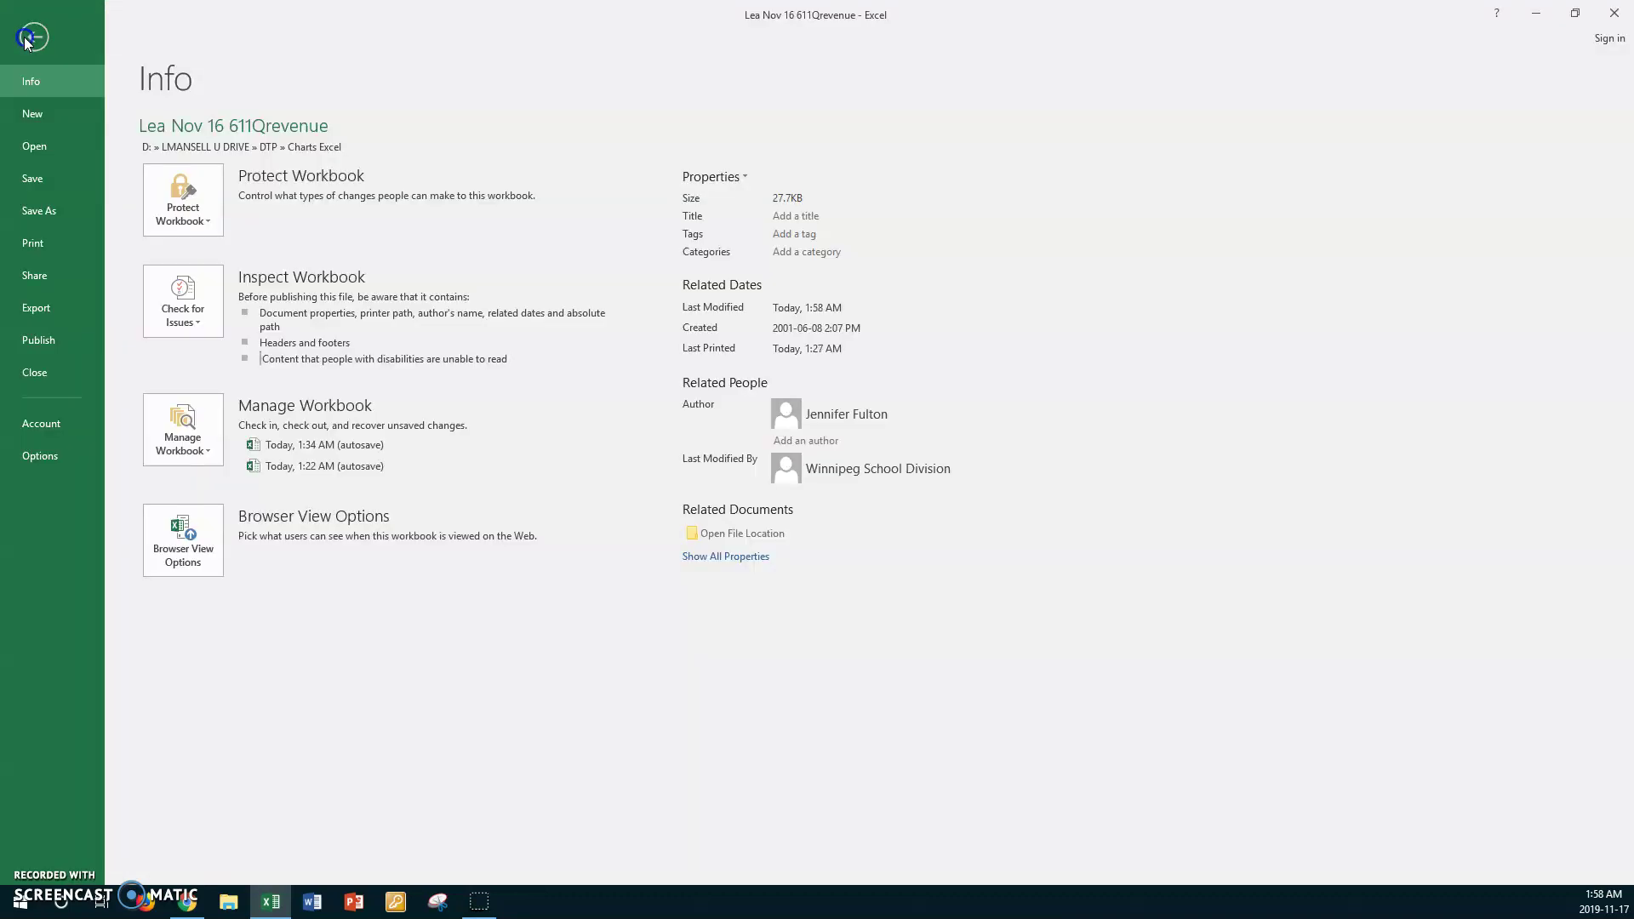
click(35, 245)
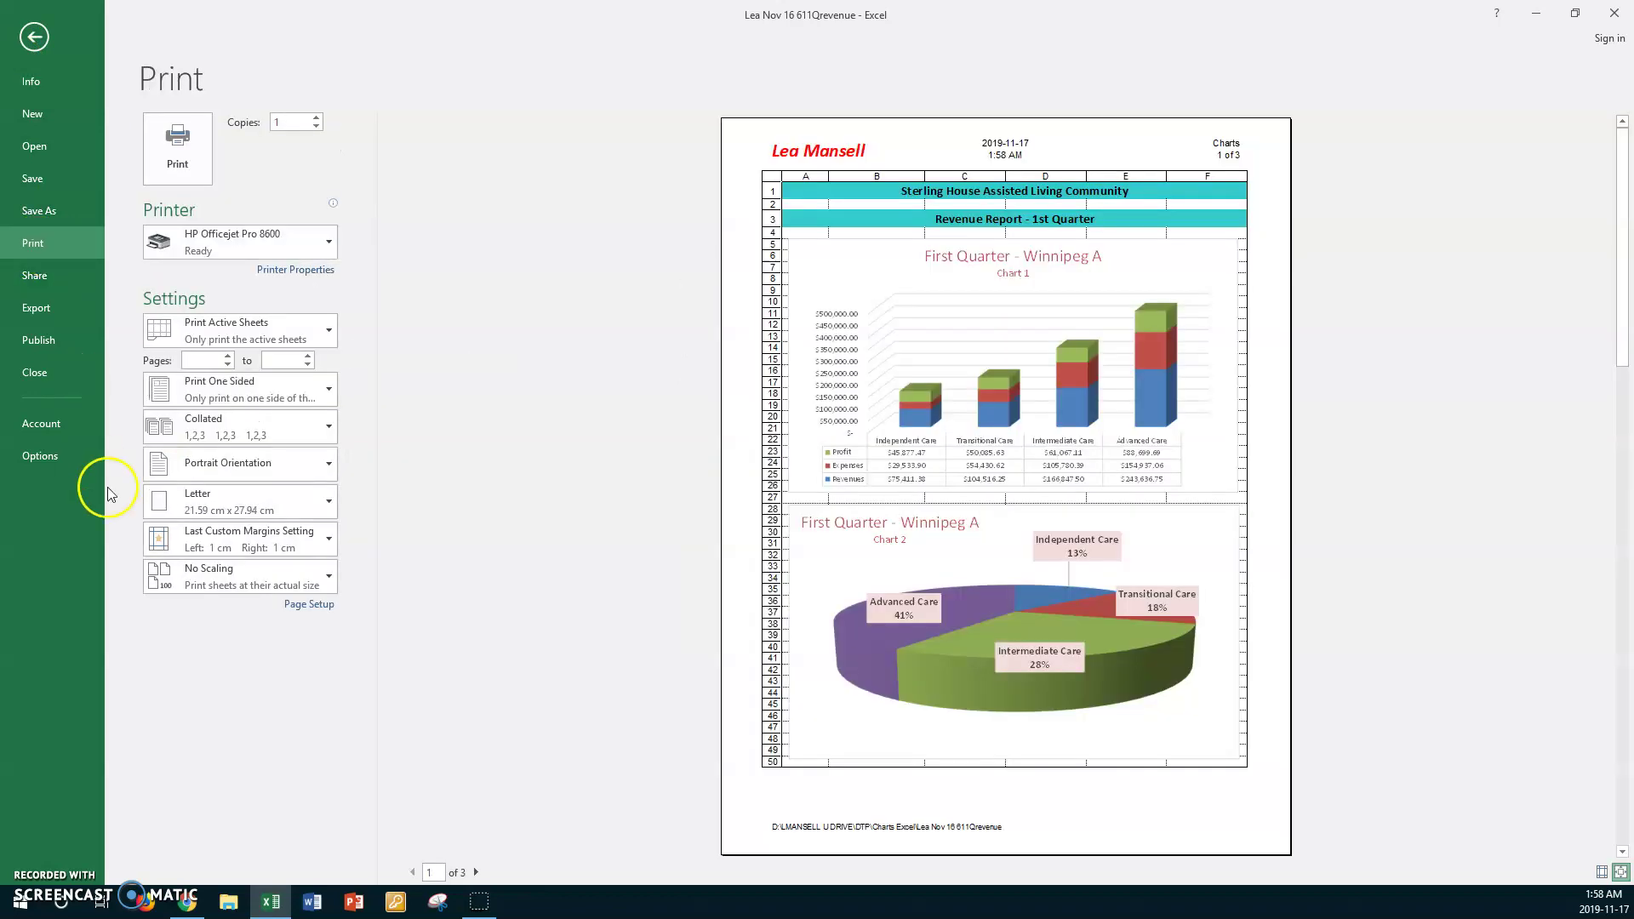
click(316, 608)
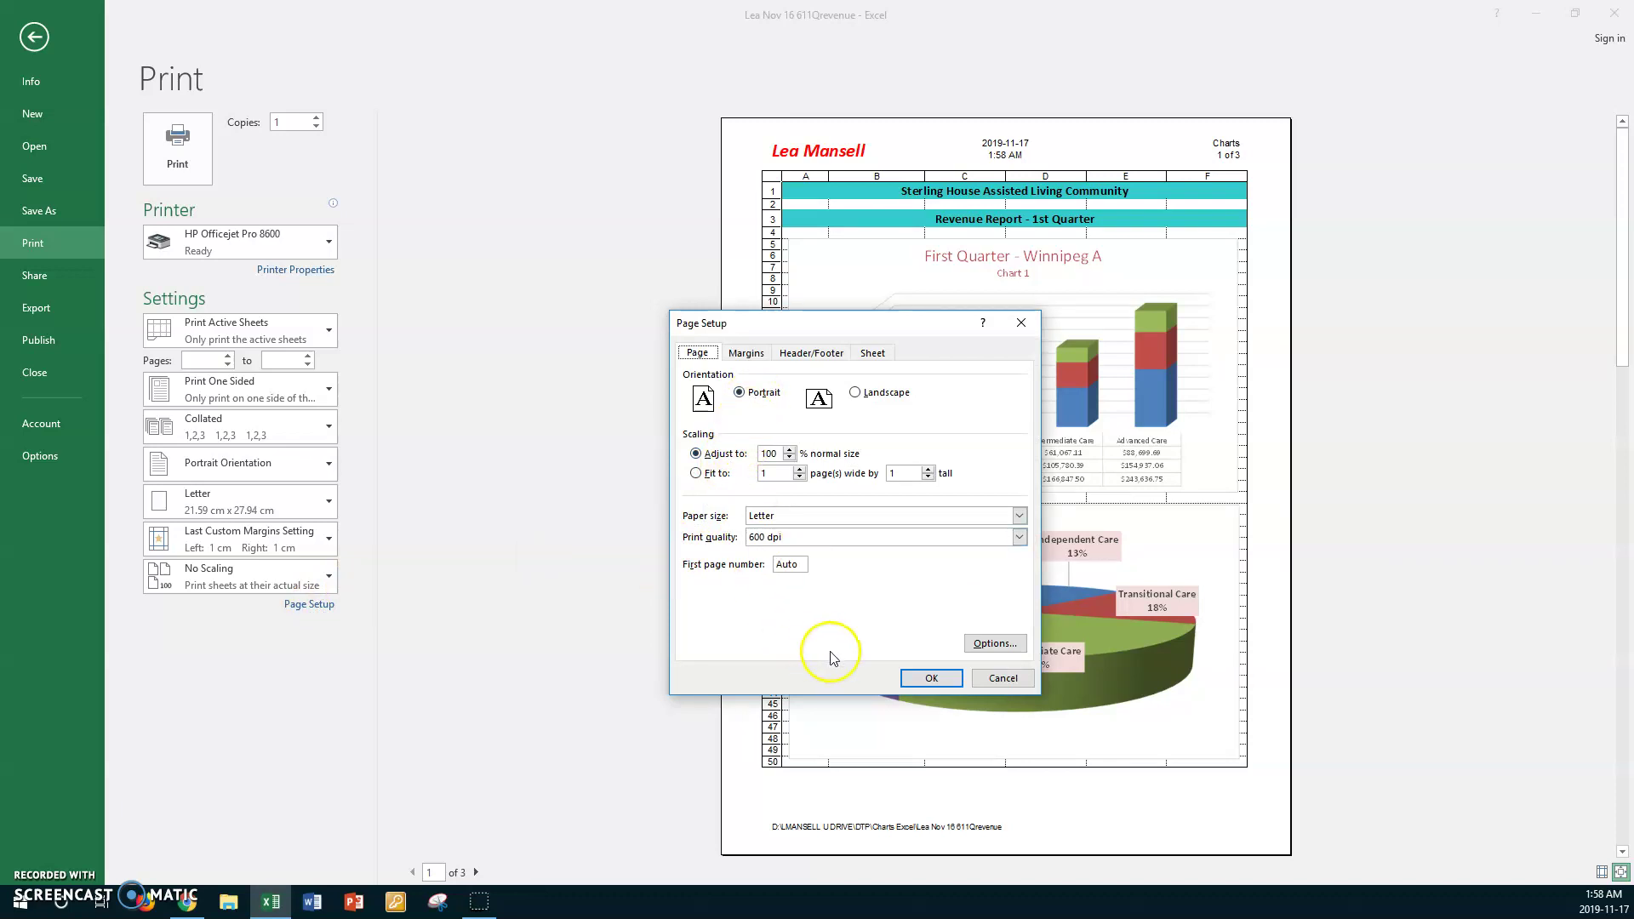
click(929, 679)
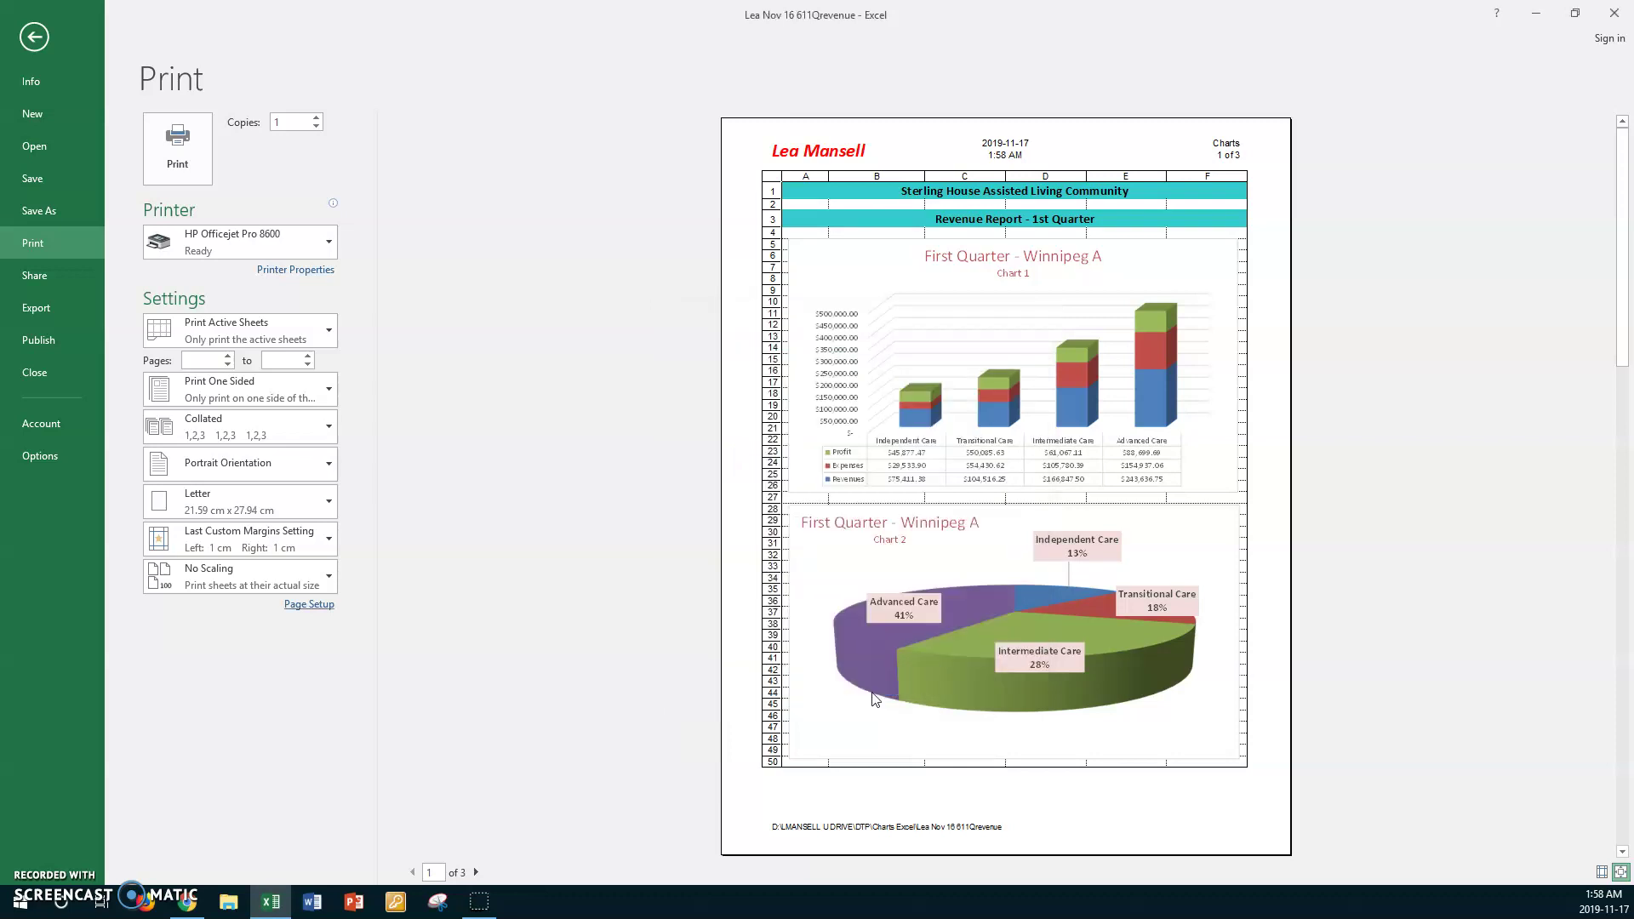
click(476, 873)
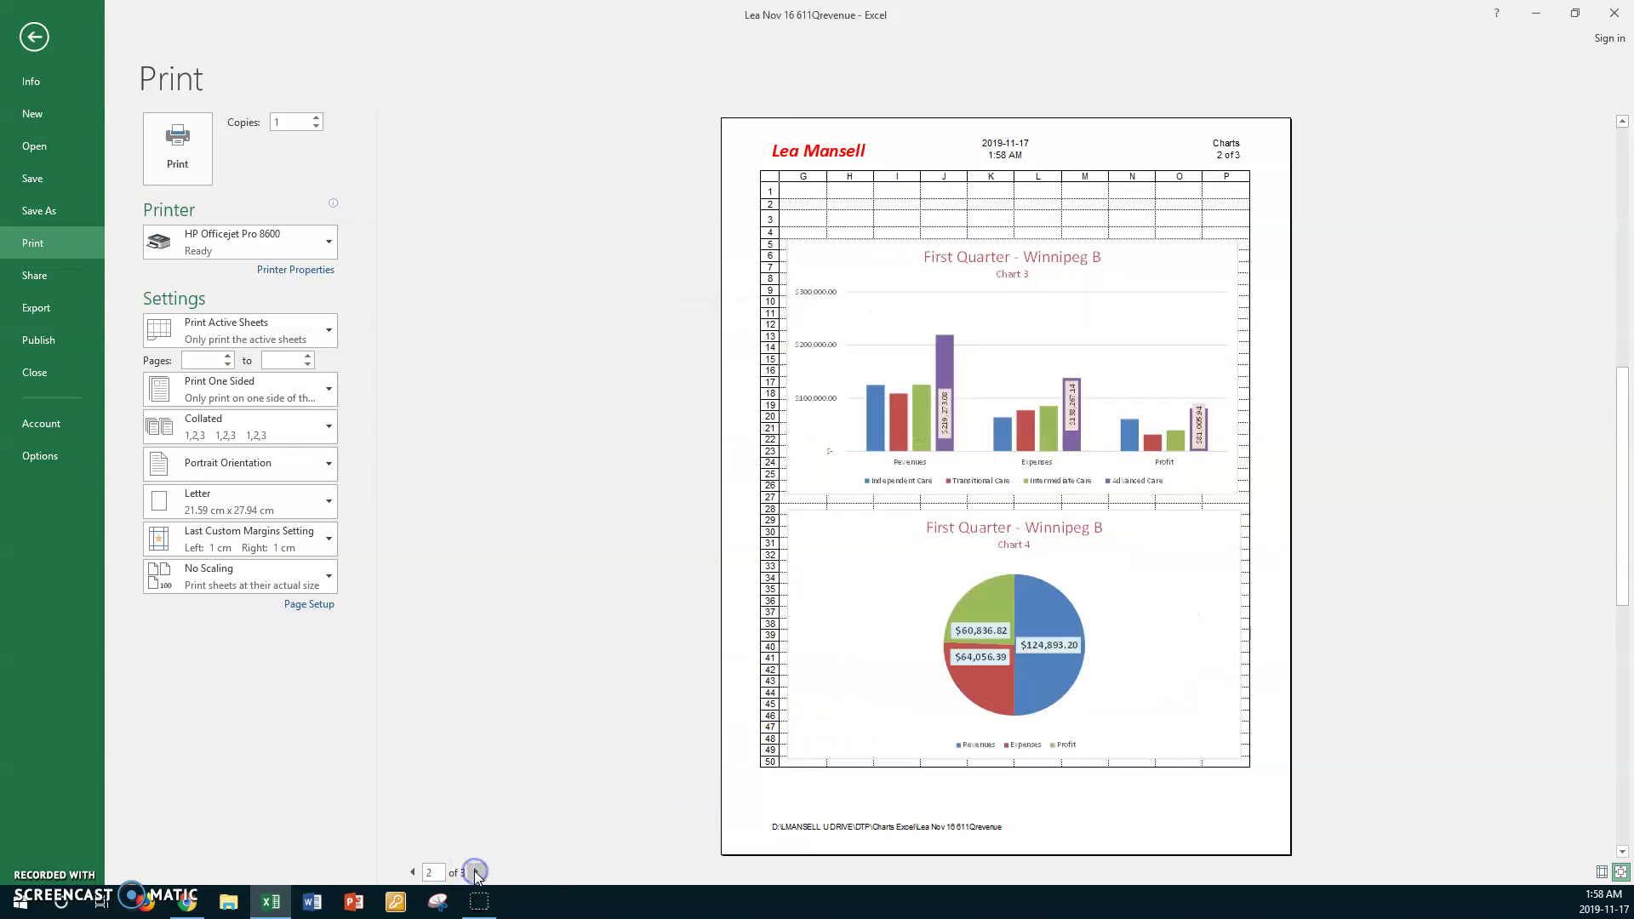
click(476, 873)
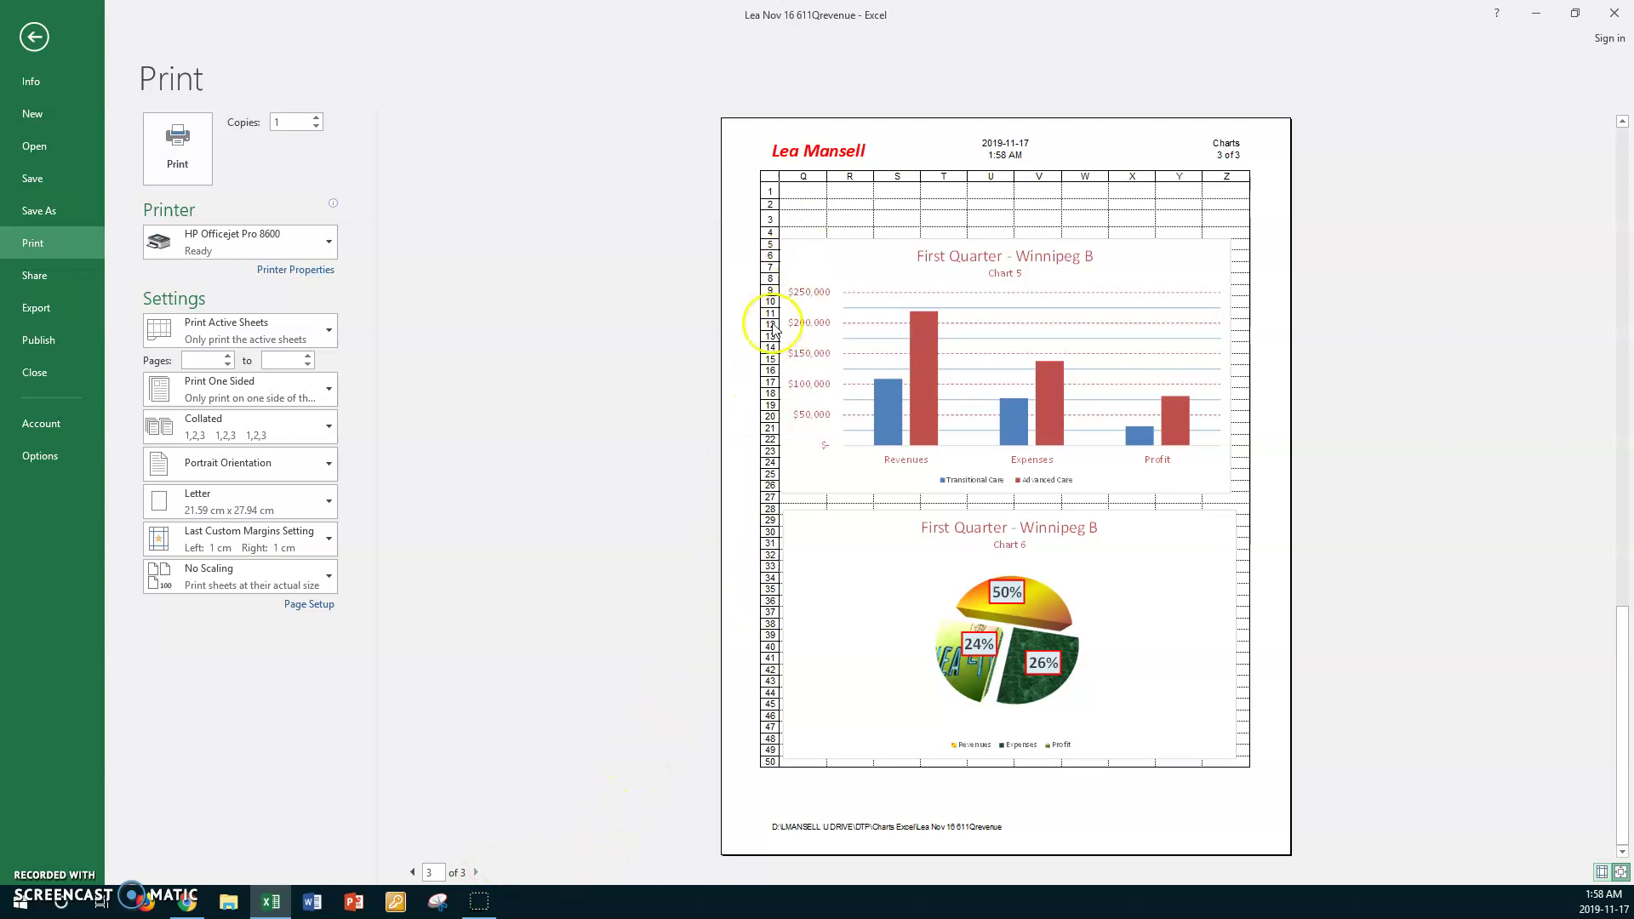
click(412, 873)
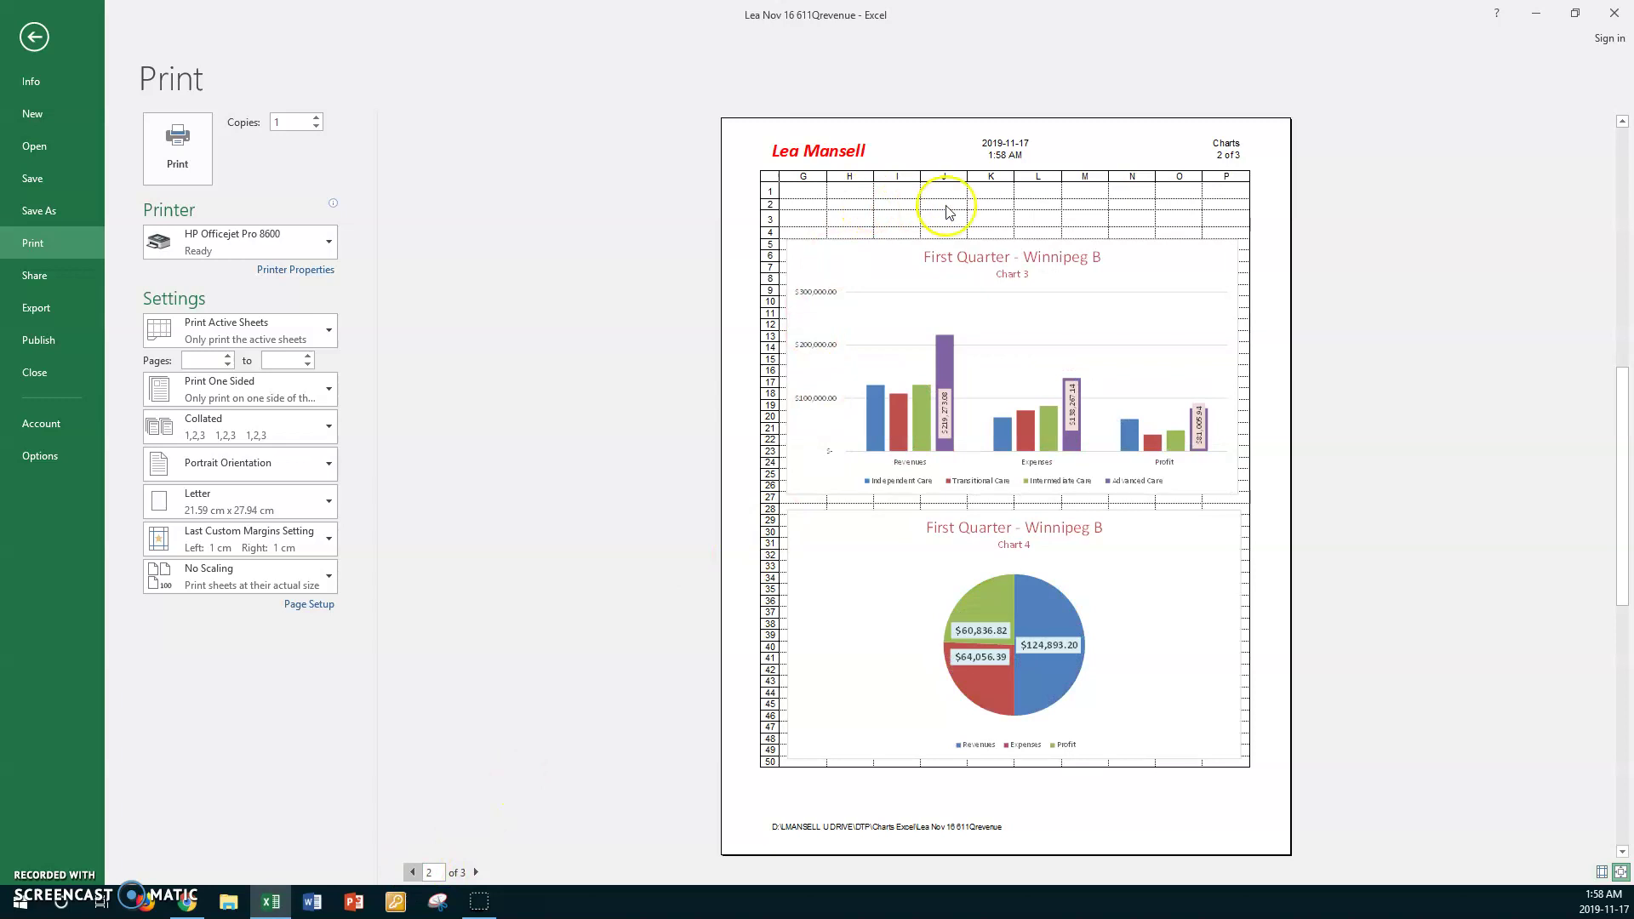
click(413, 872)
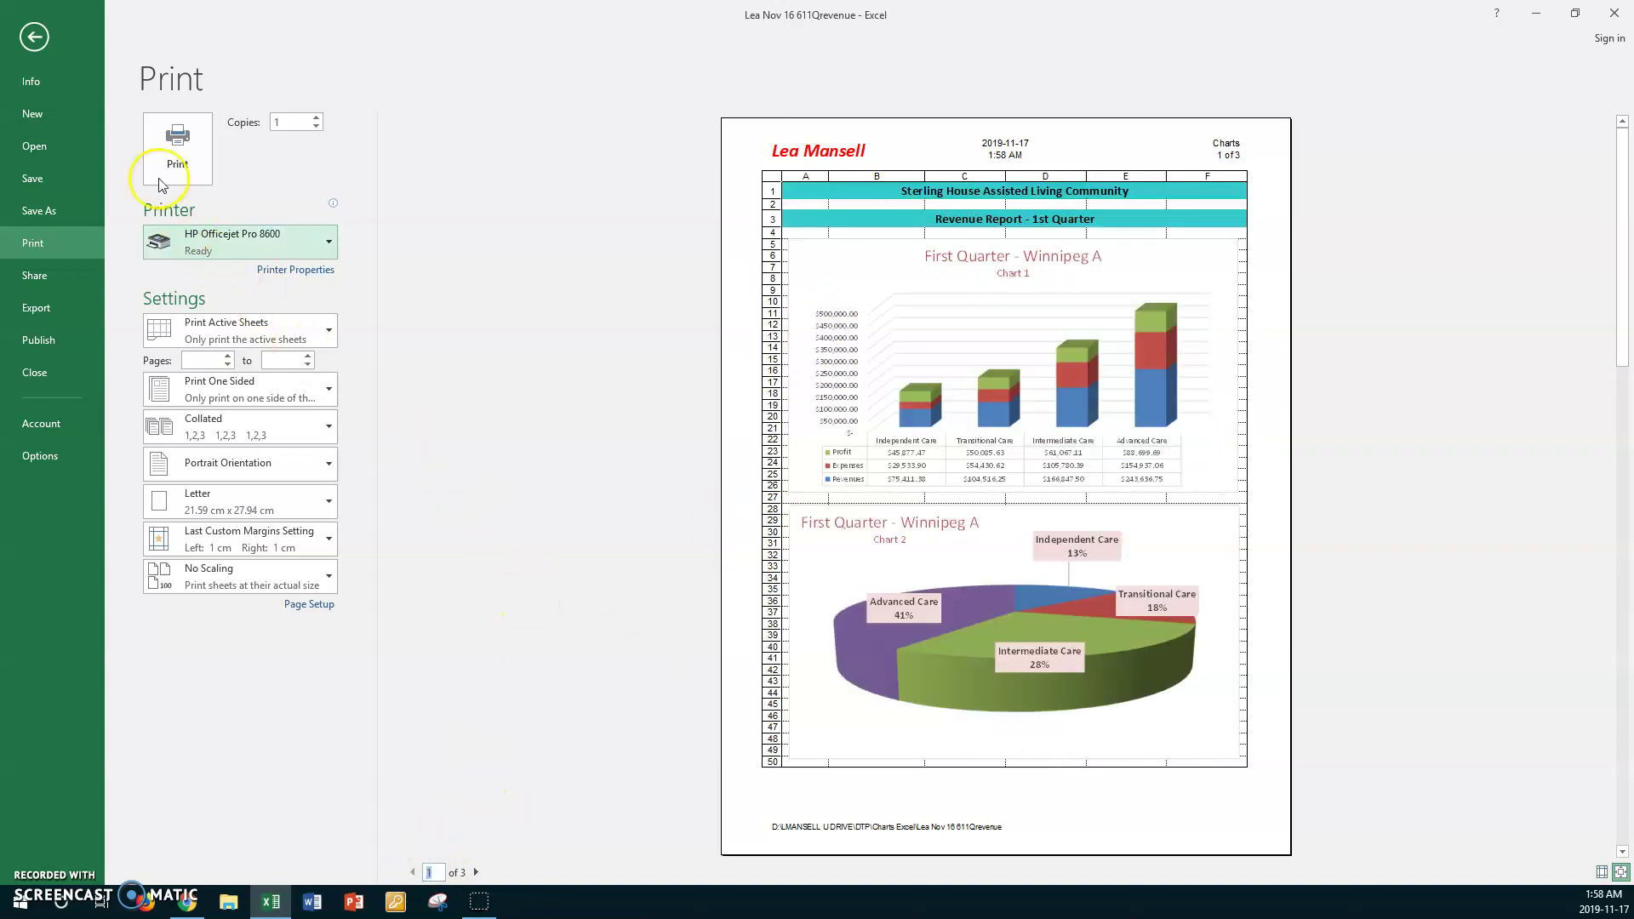
click(33, 39)
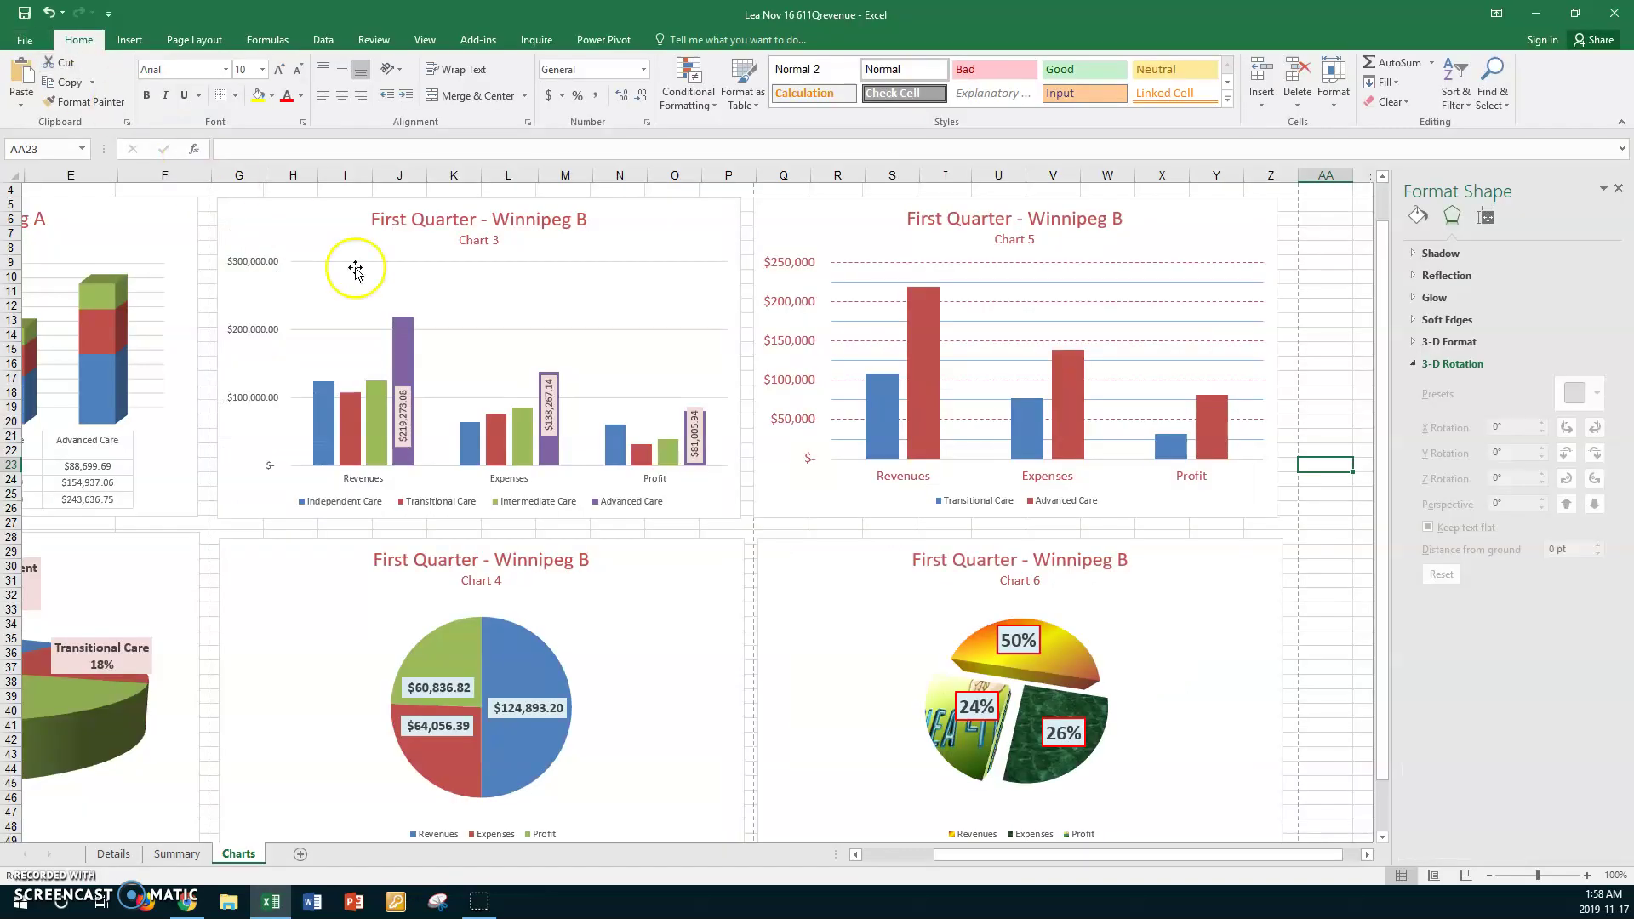
- Drag Charts 5, 6, 3 and 4 upward so they form two level rows
scroll(545, 332, up, 1)
drag(843, 281, 850, 220)
drag(848, 613, 849, 539)
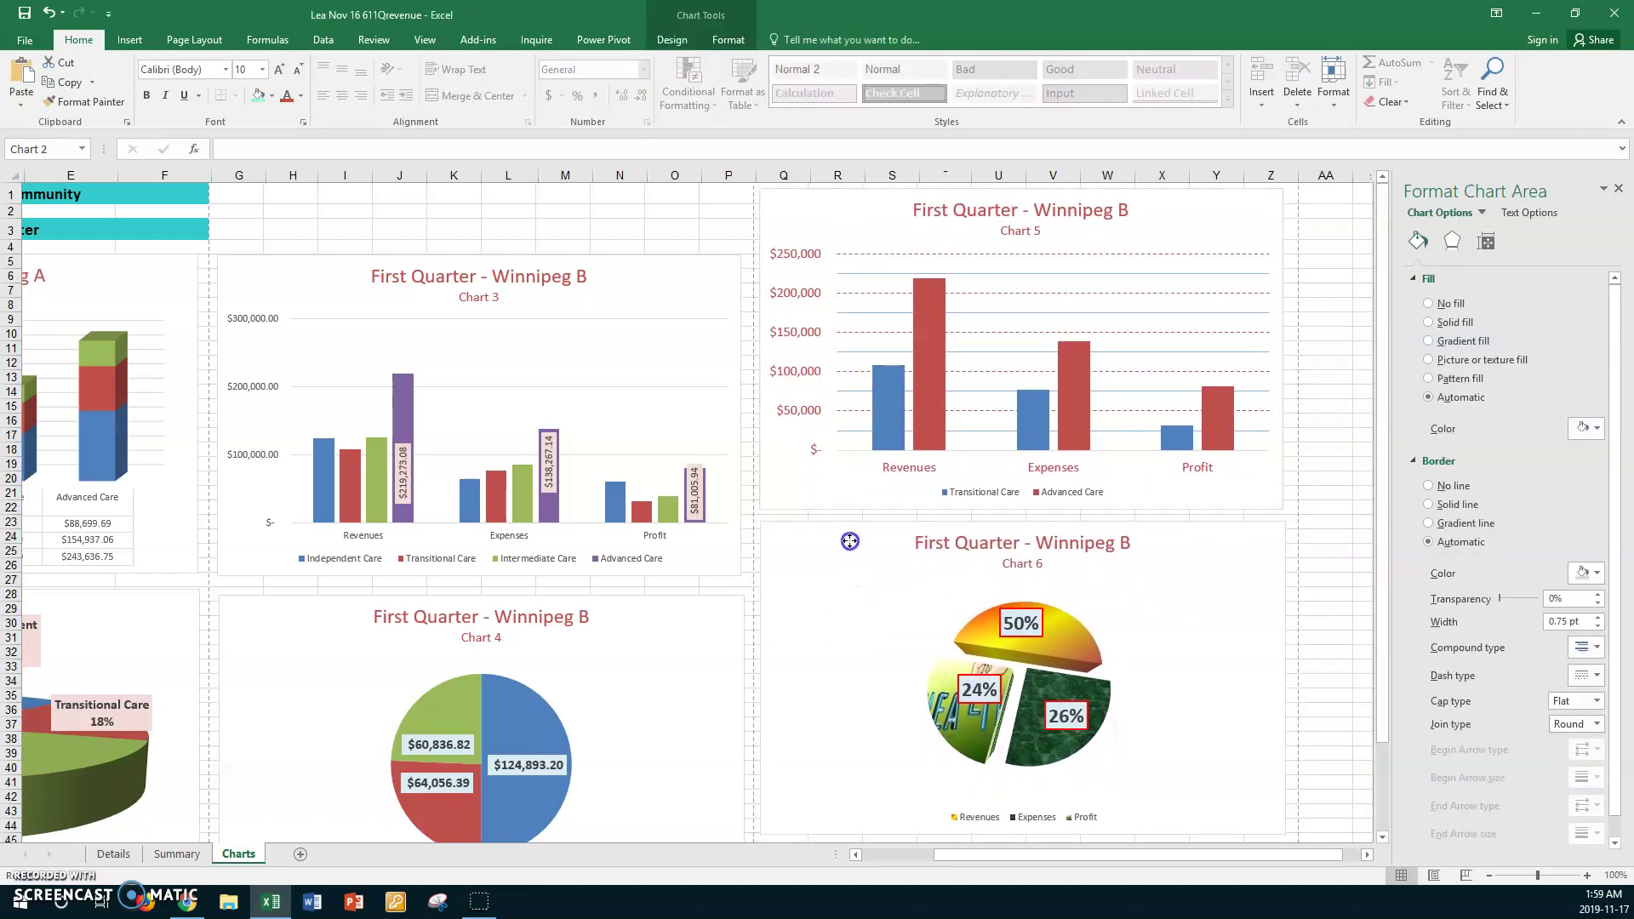
drag(341, 291, 344, 226)
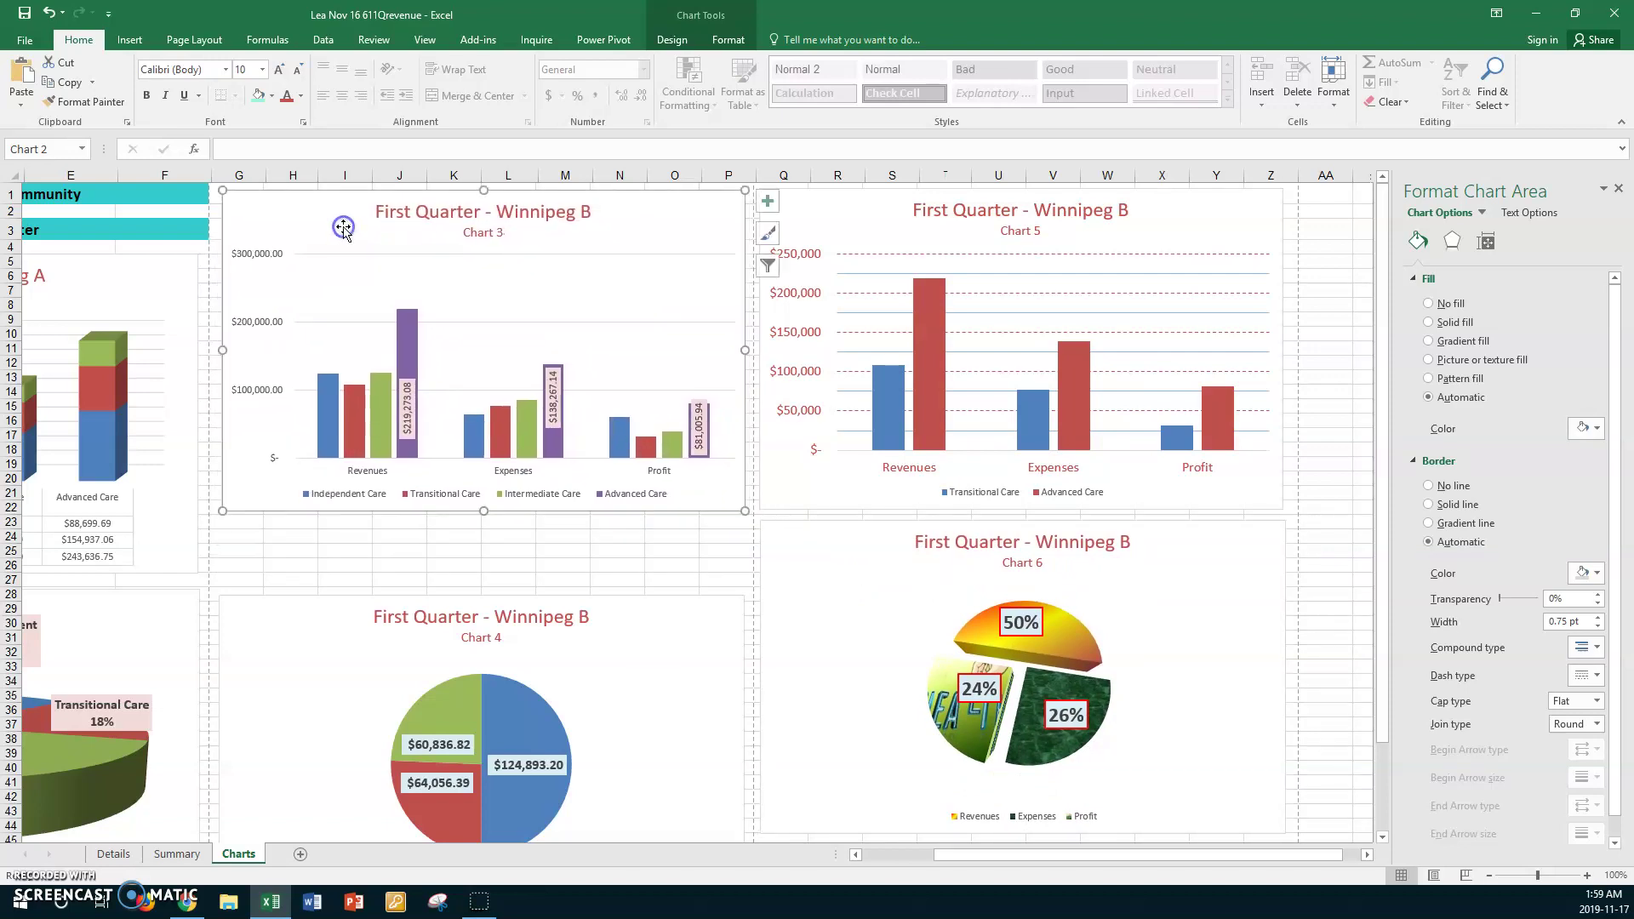
drag(309, 621, 309, 556)
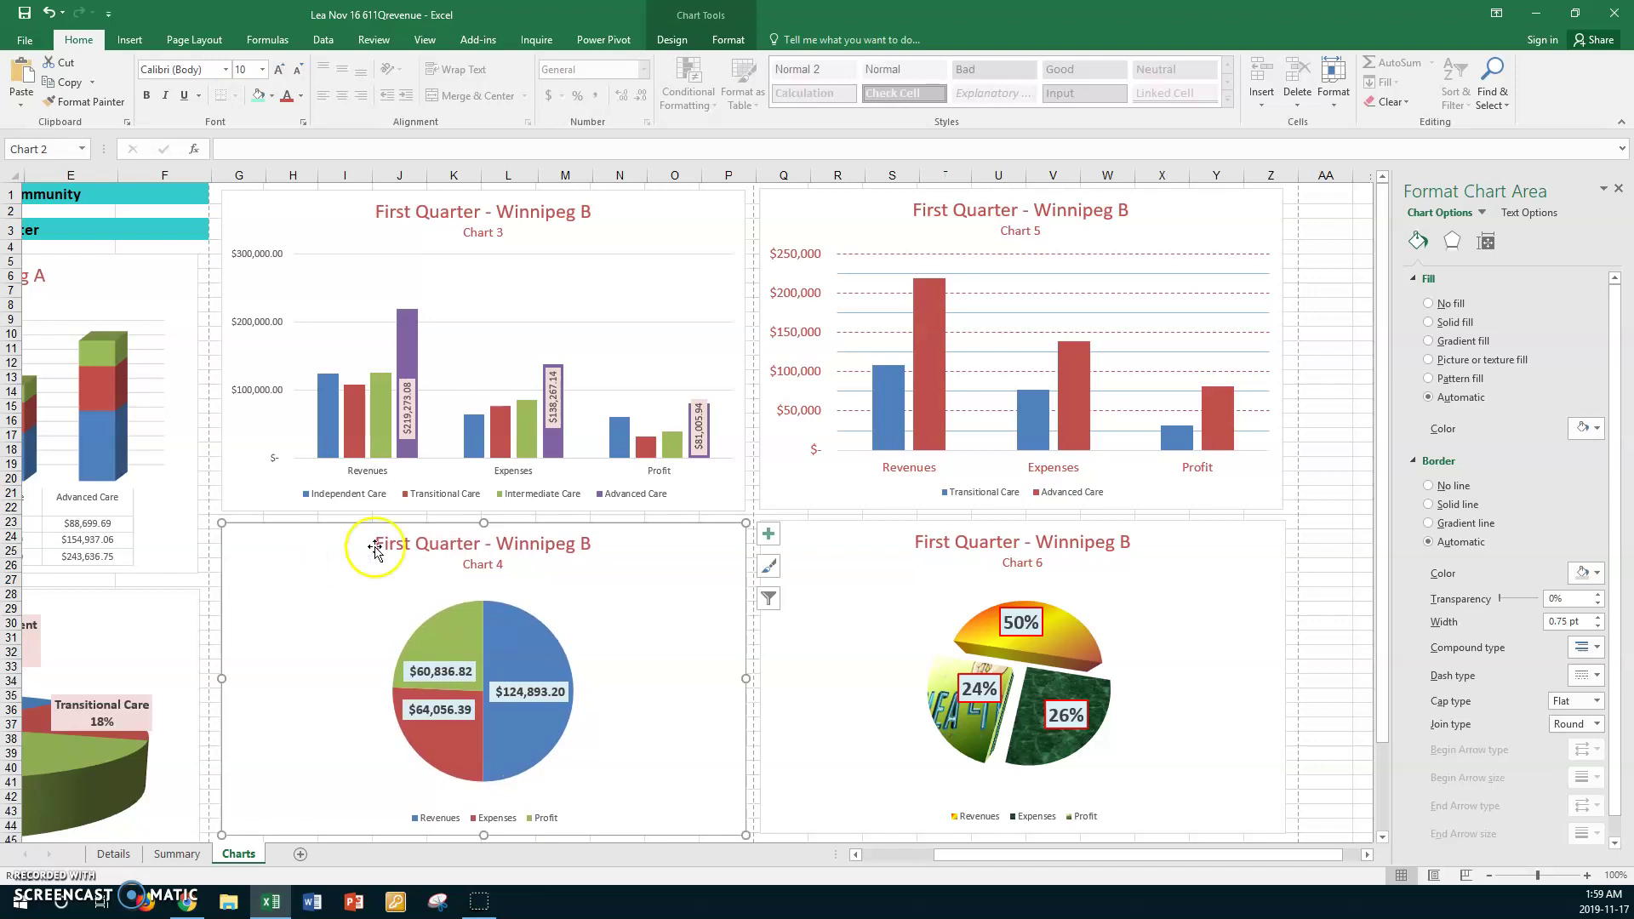
click(1324, 449)
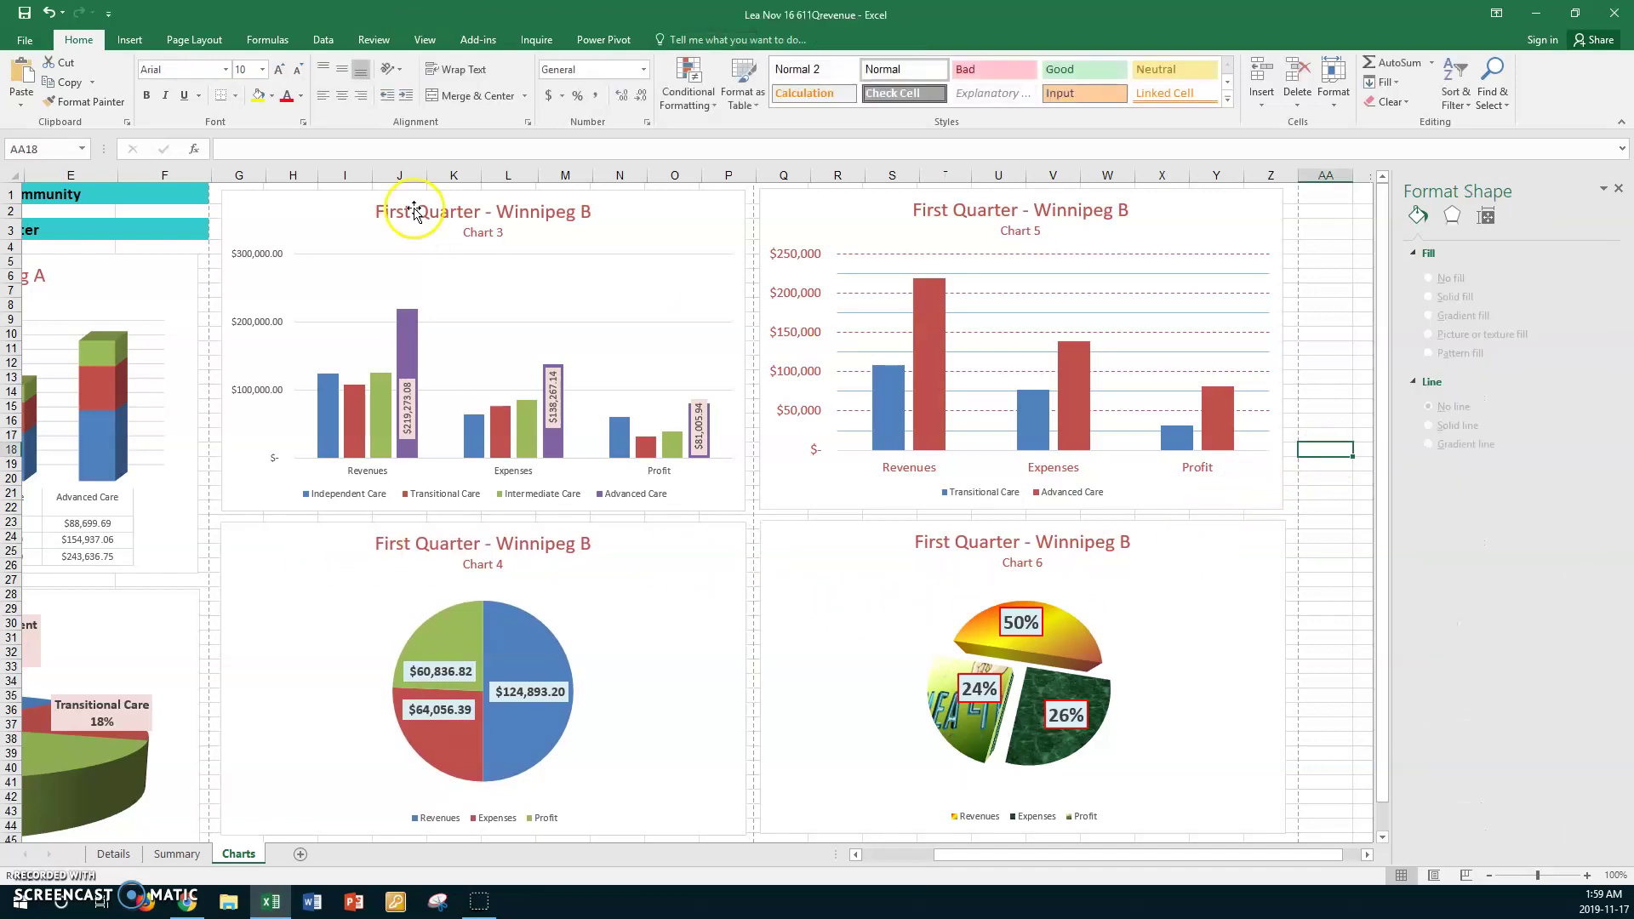
click(24, 40)
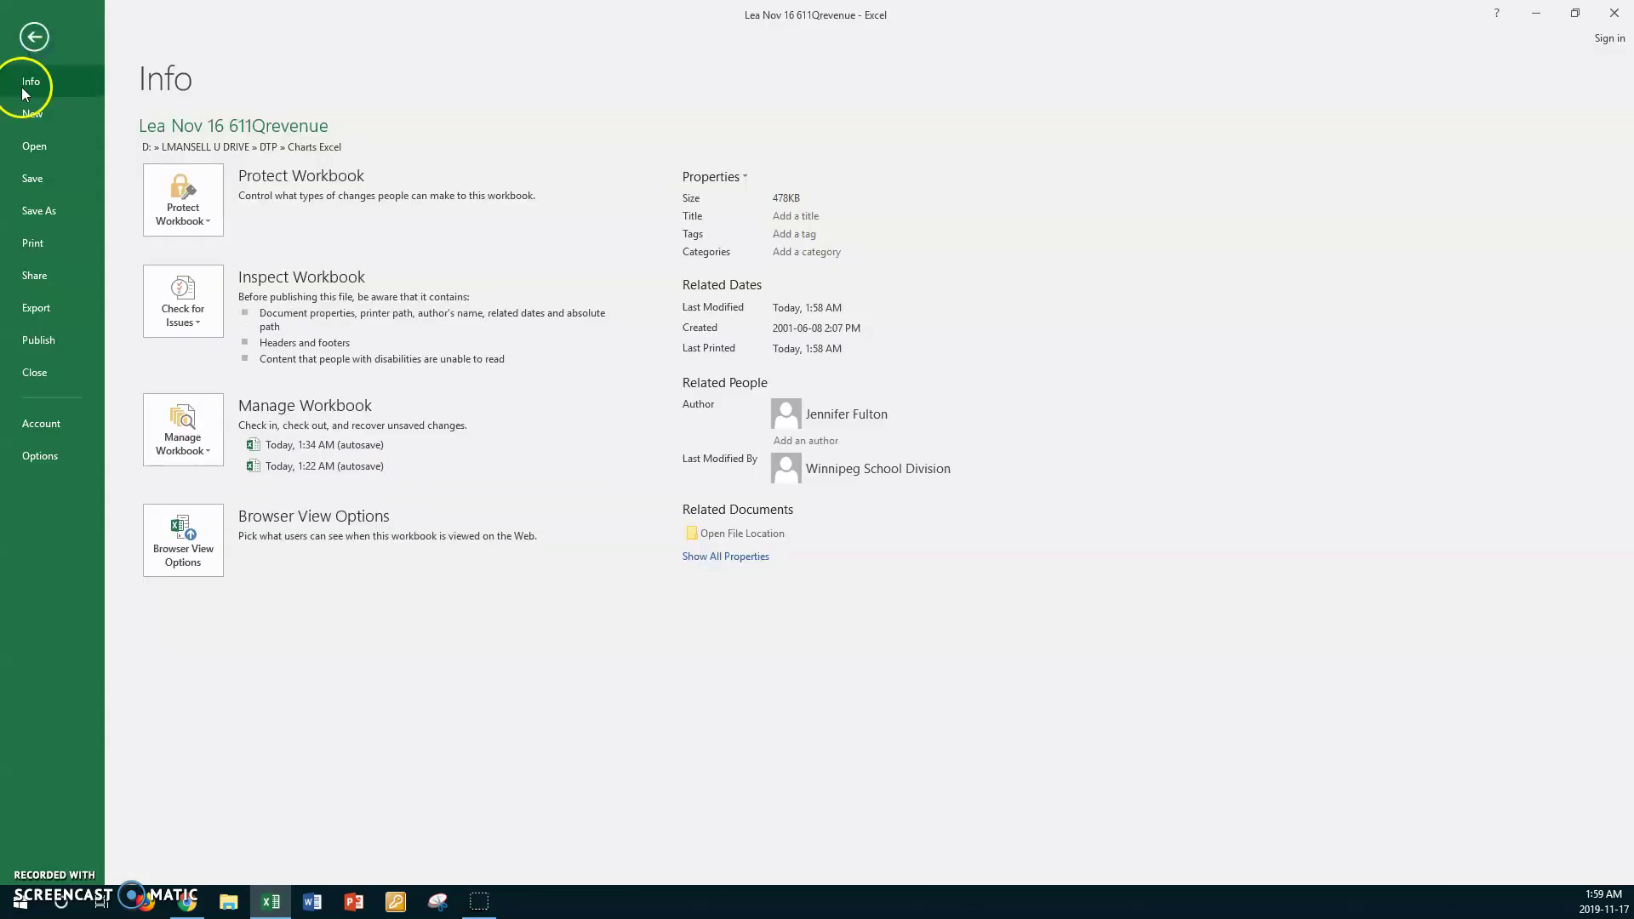
click(34, 243)
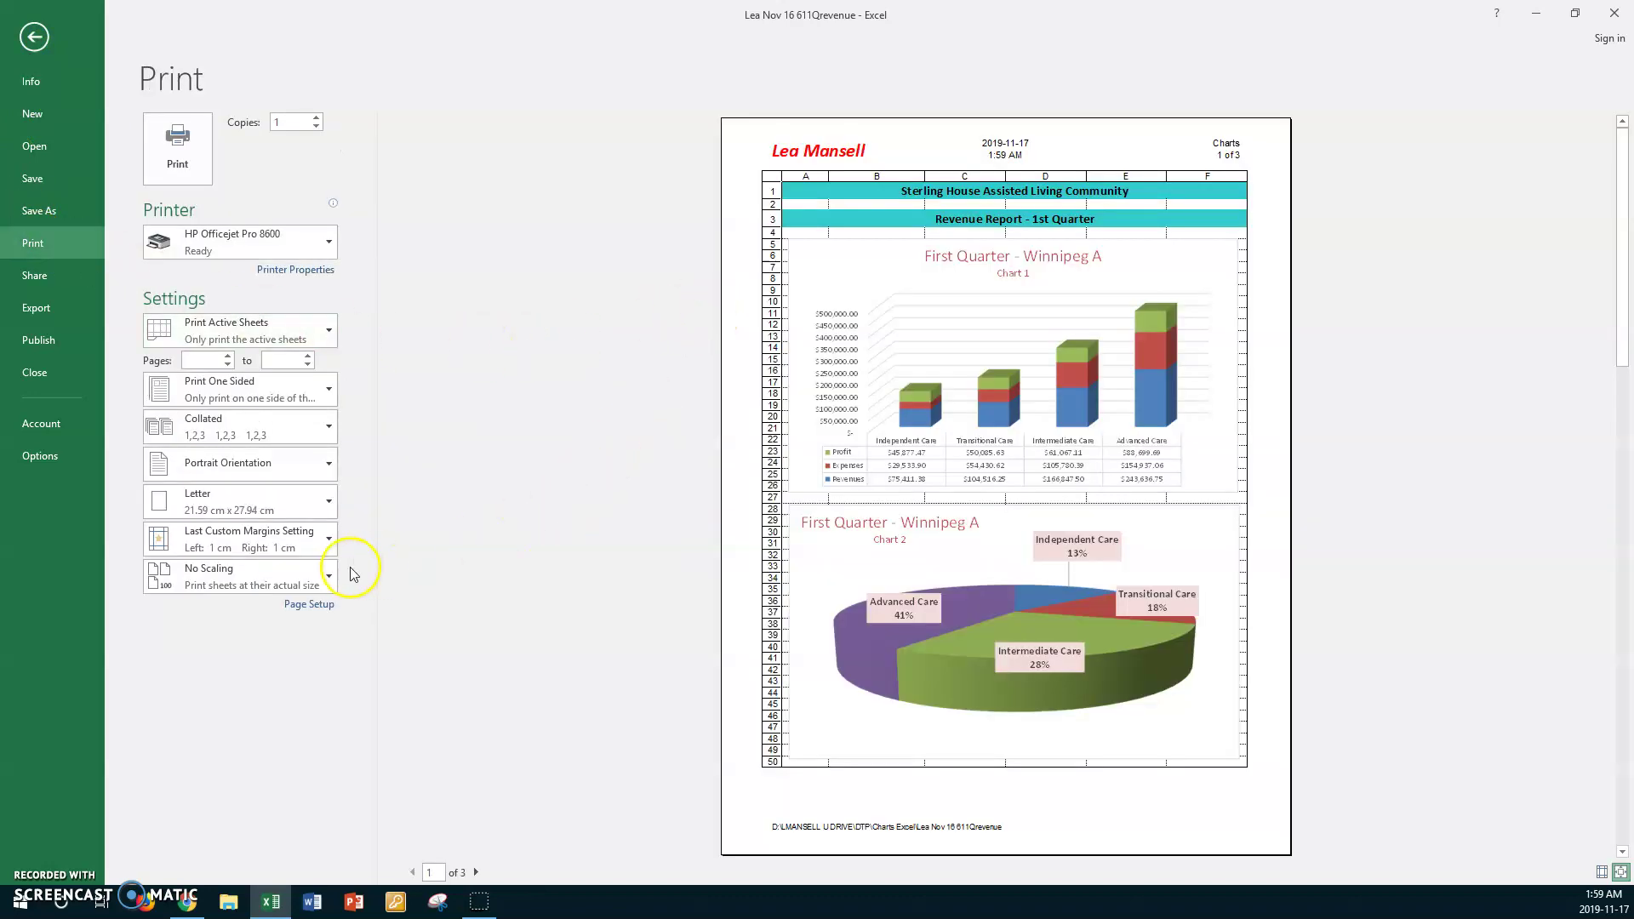
click(476, 873)
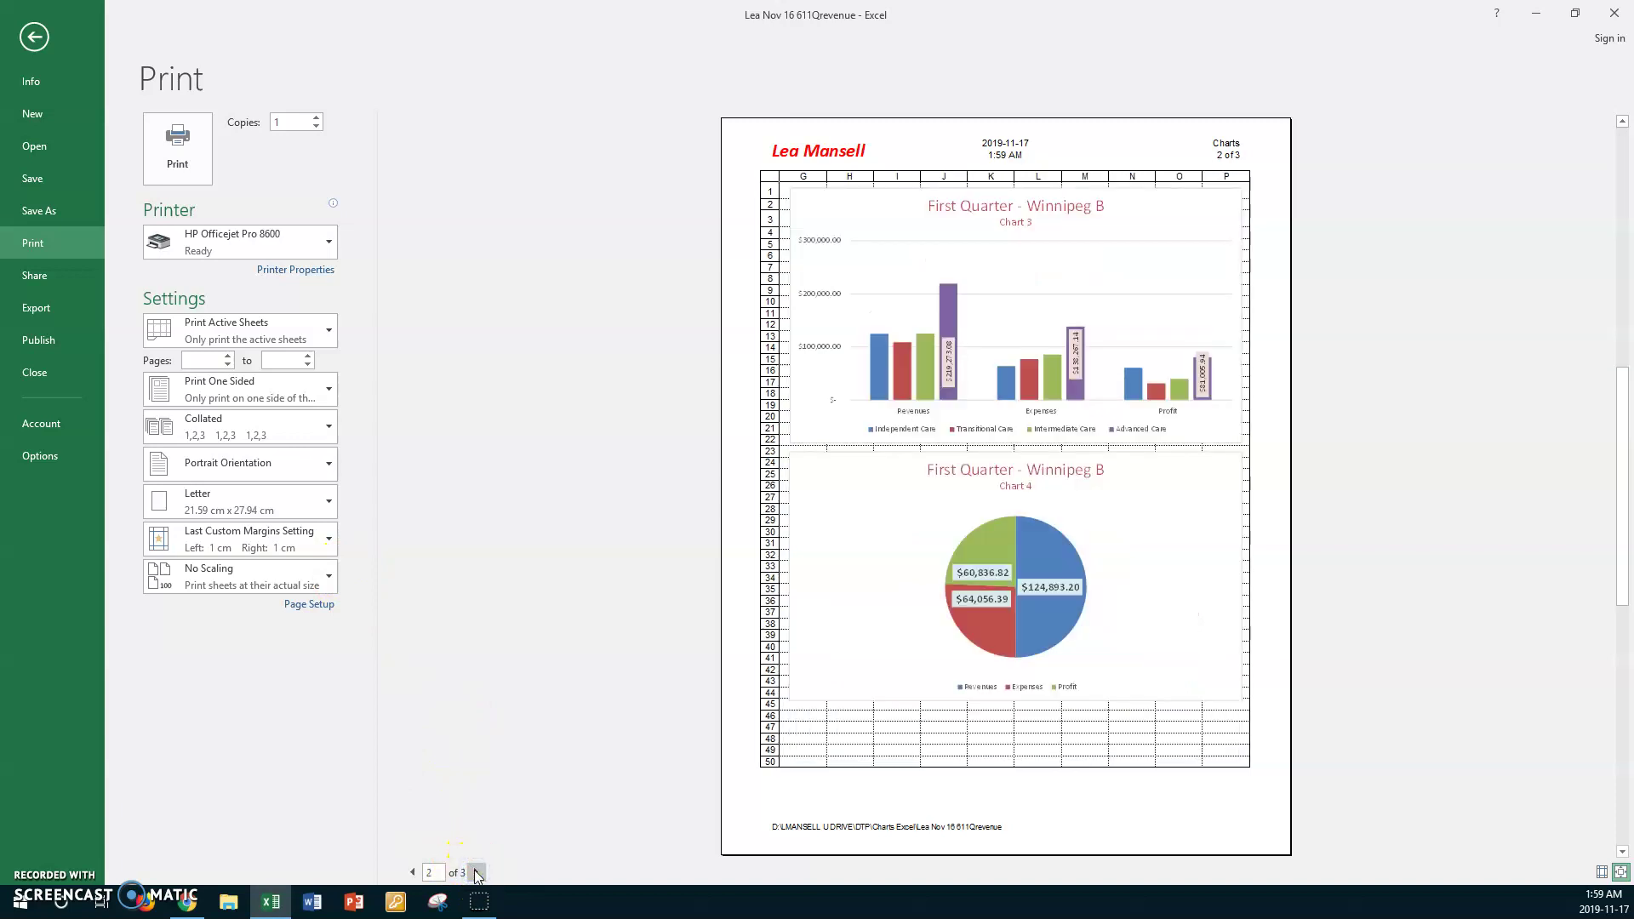
click(475, 873)
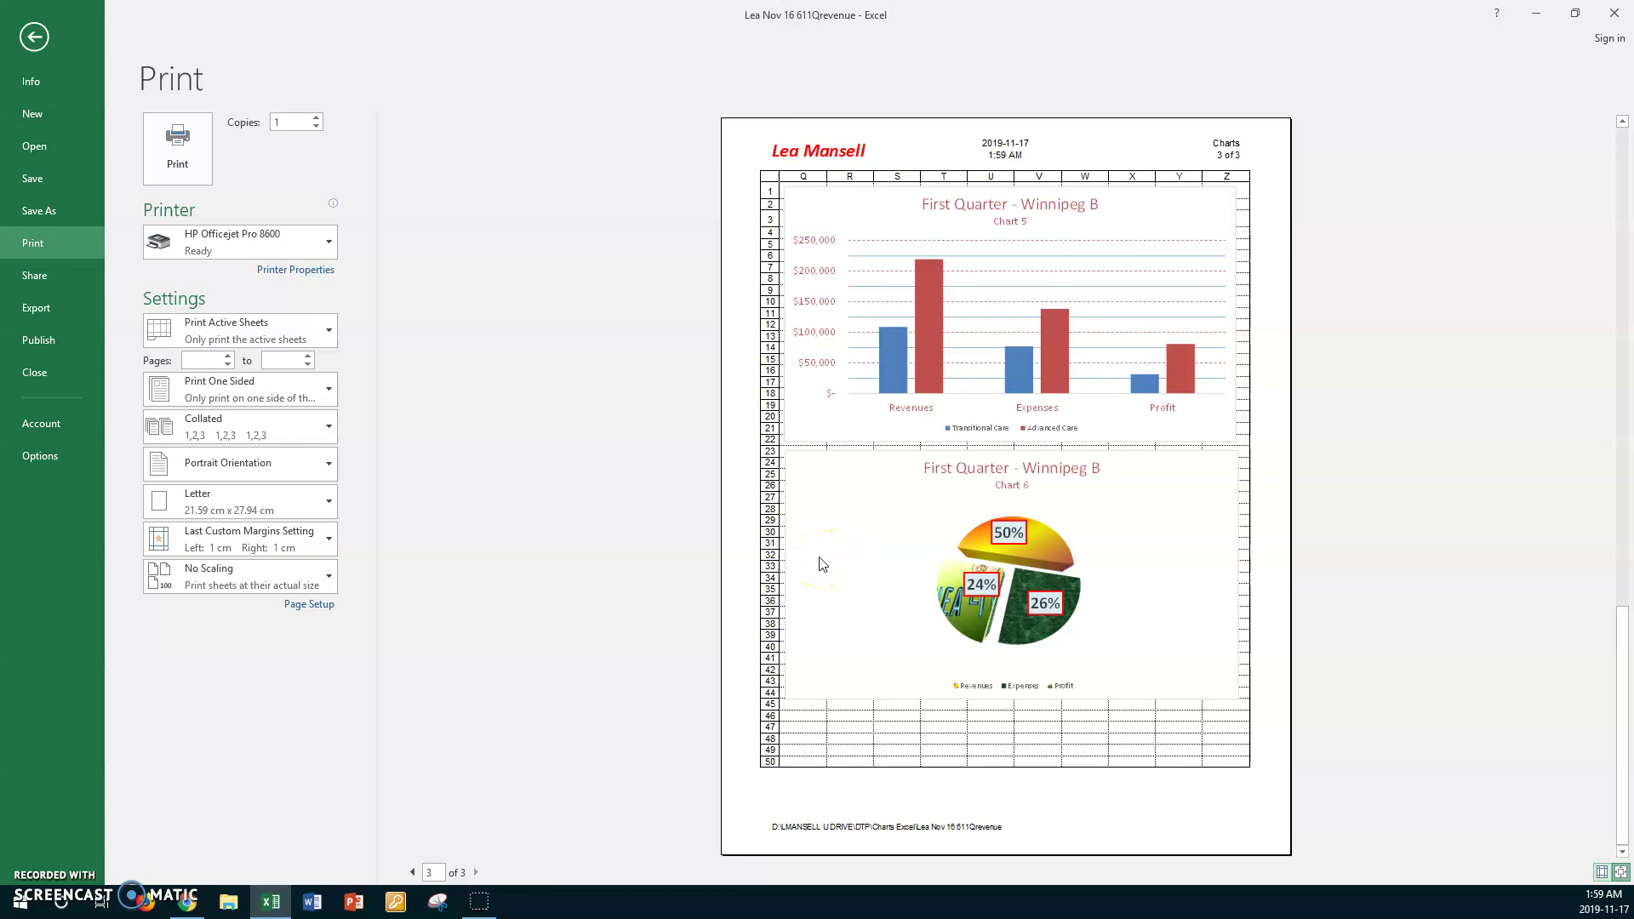
click(36, 36)
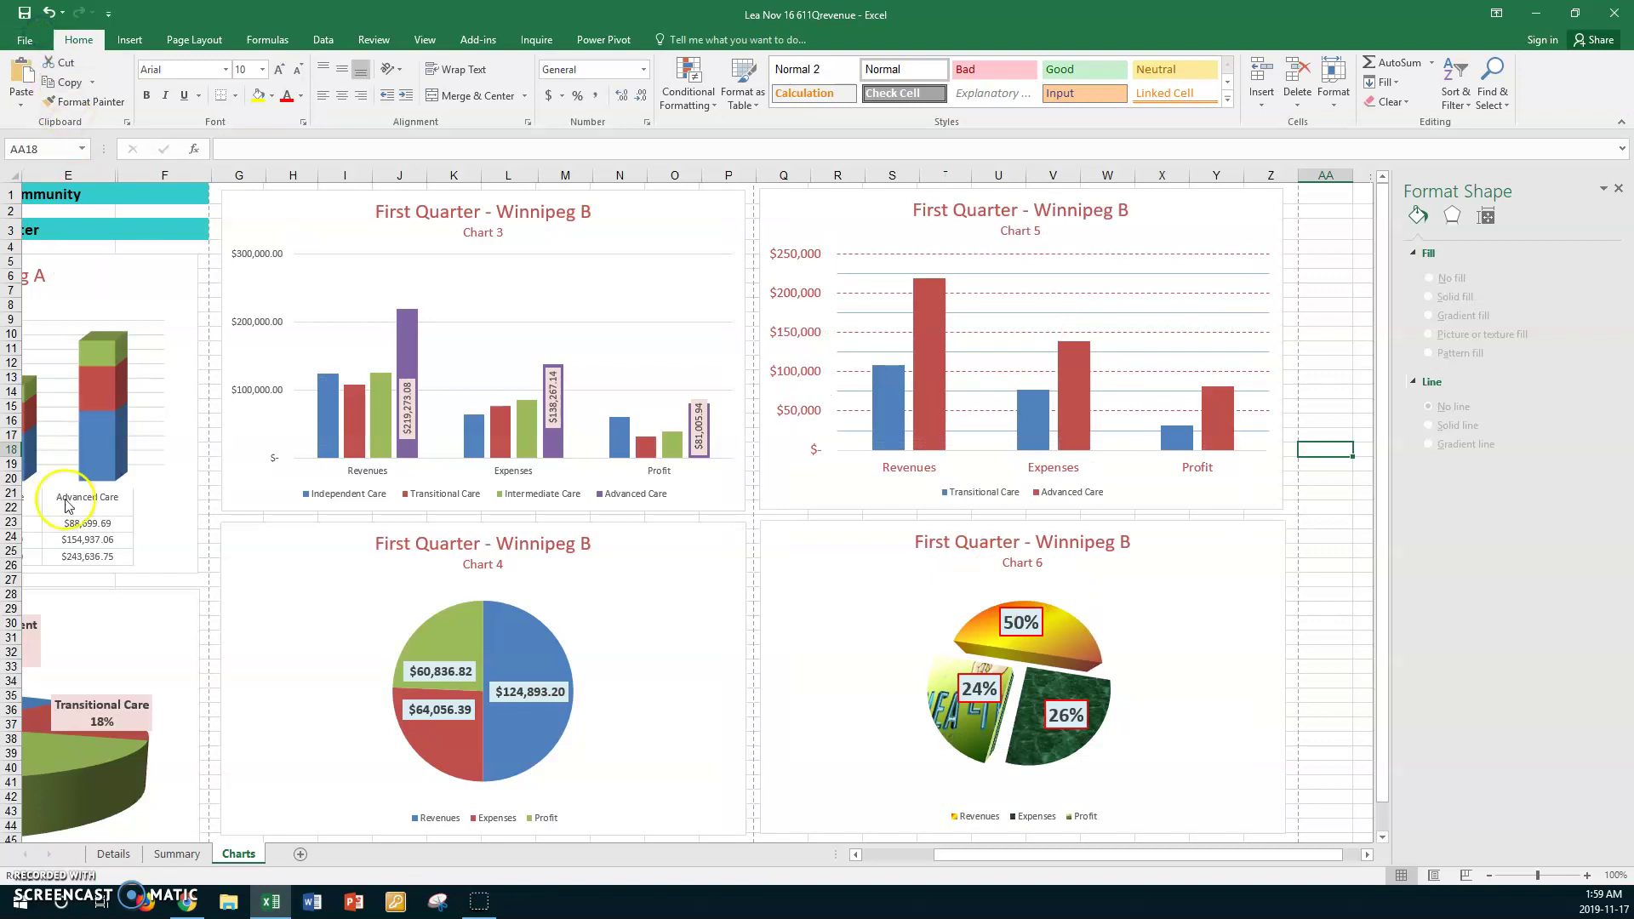